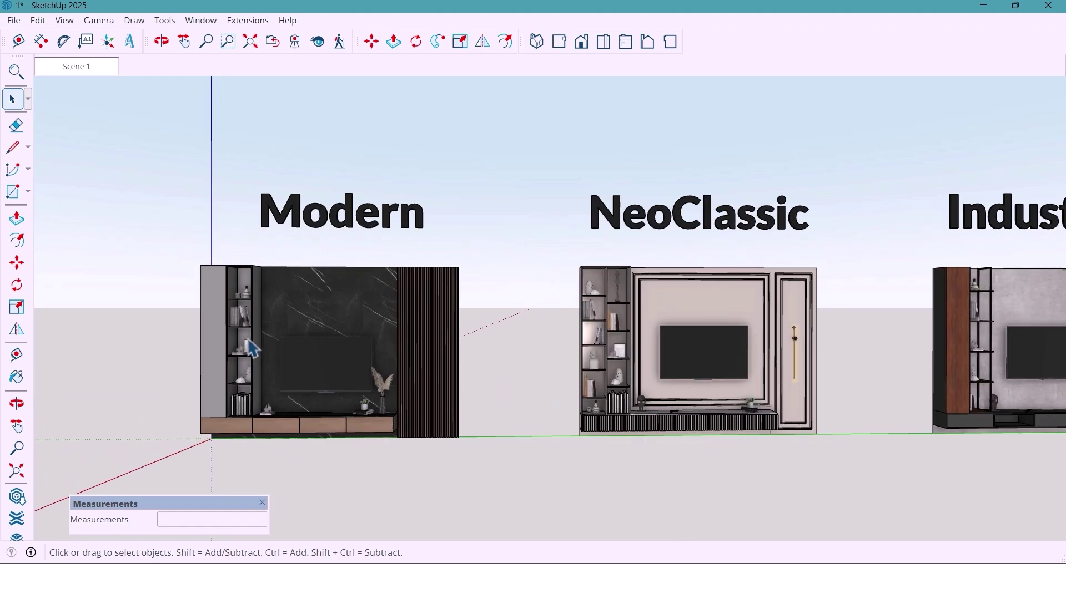
Examine the finished Modern, NeoClassic and Industrial TV wall designs one after another.
scroll(306, 337, "down", 1)
middle_click_drag(336, 335, 344, 331)
middle_click_drag(533, 330, 534, 329, "shift")
left_click_drag(771, 343, 371, 343)
left_click_drag(586, 343, 567, 348)
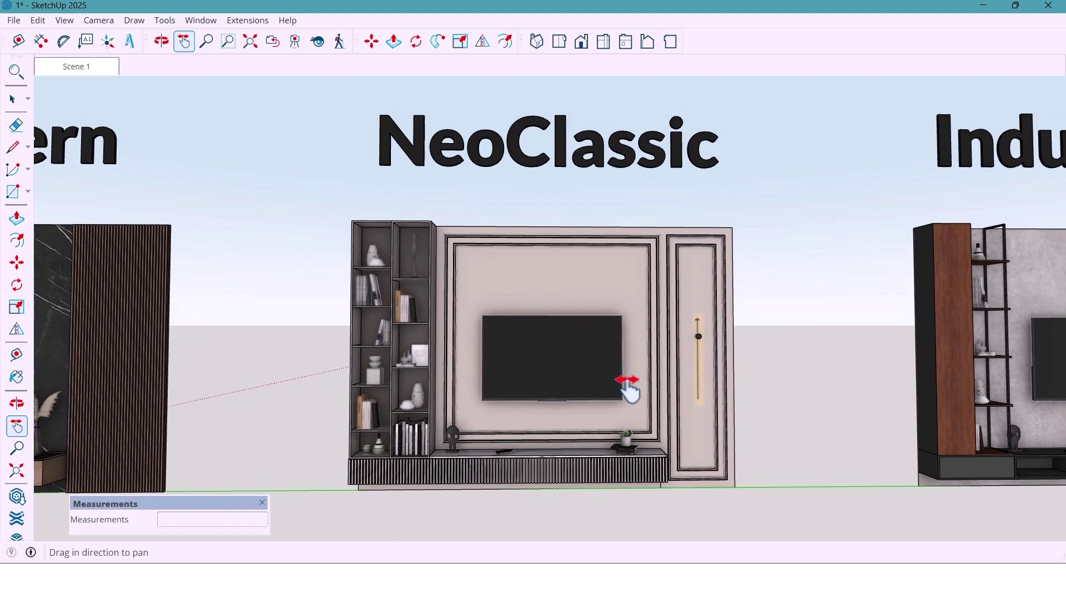
middle_click_drag(838, 495, 271, 499, "shift")
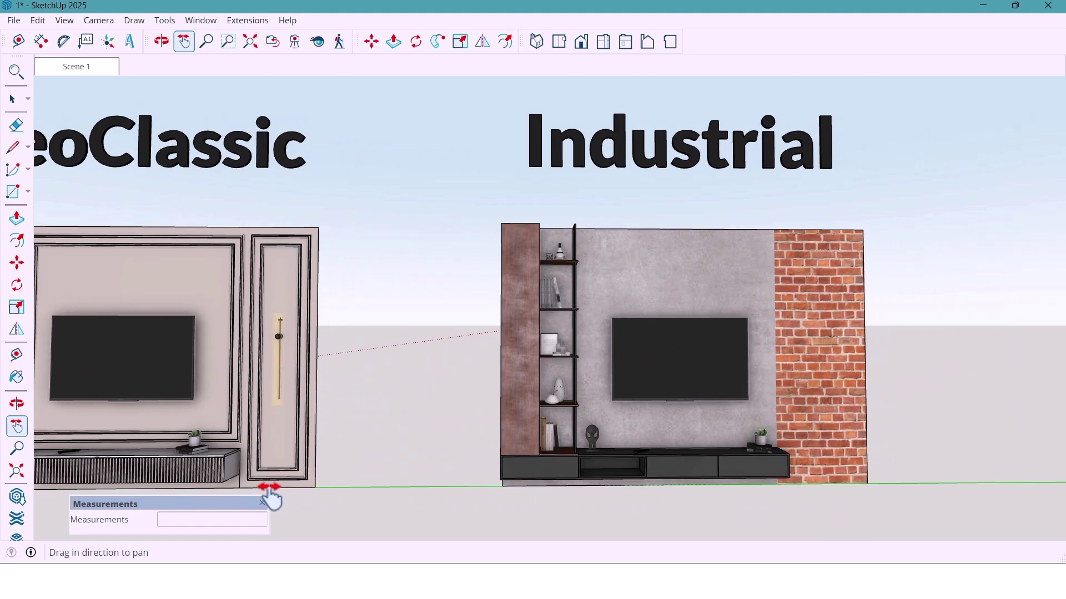
middle_click_drag(633, 494, 529, 503, "shift")
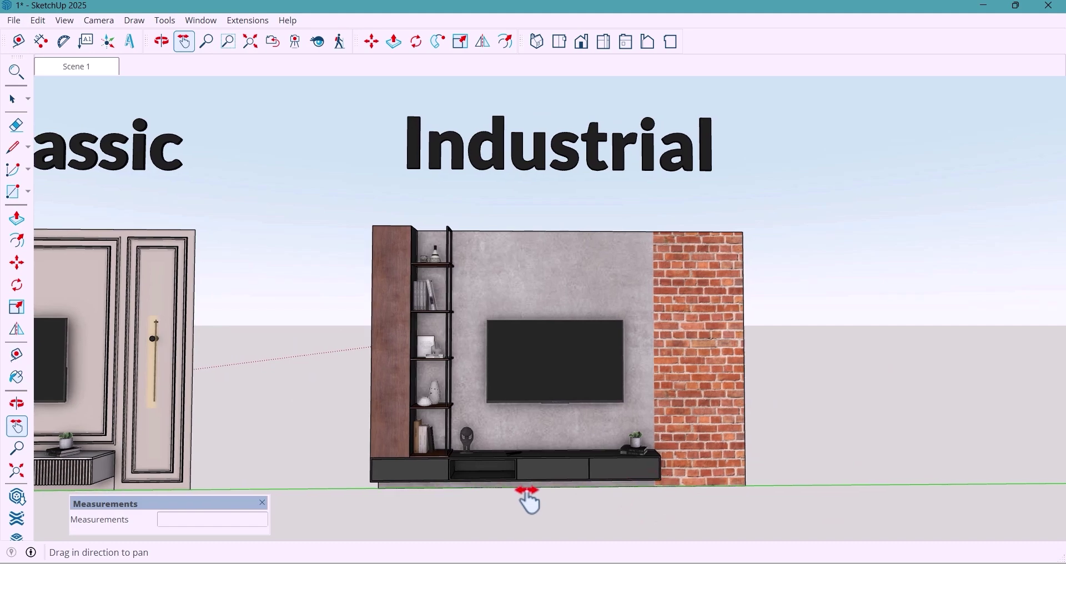
left_click_drag(529, 502, 534, 502)
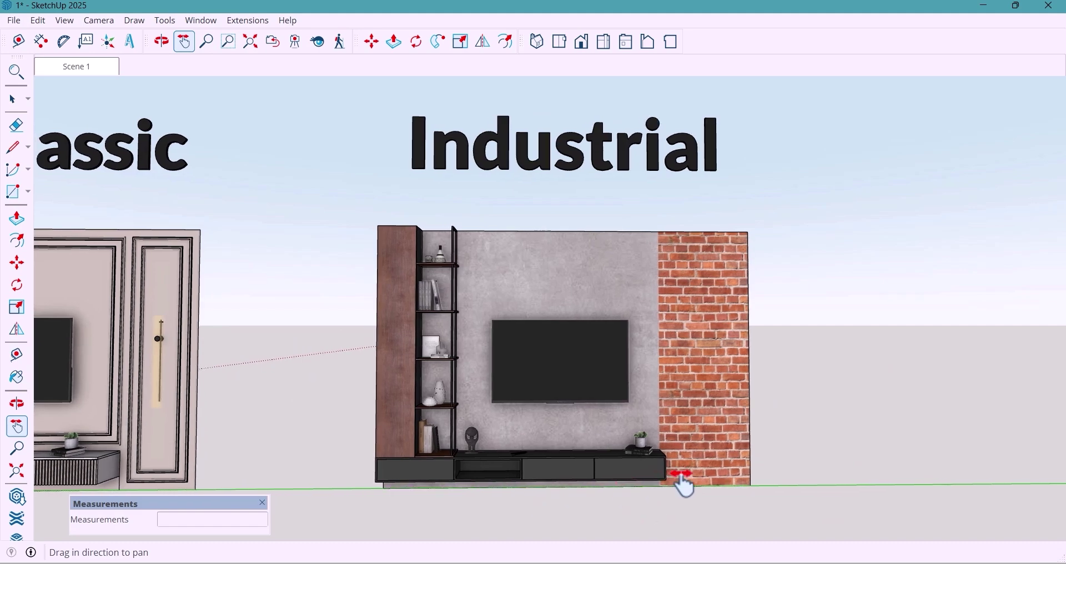
Examine the Modern TV wall up close, including its shelving, marble panel, drawer unit and slatted side.
left_click(96, 69)
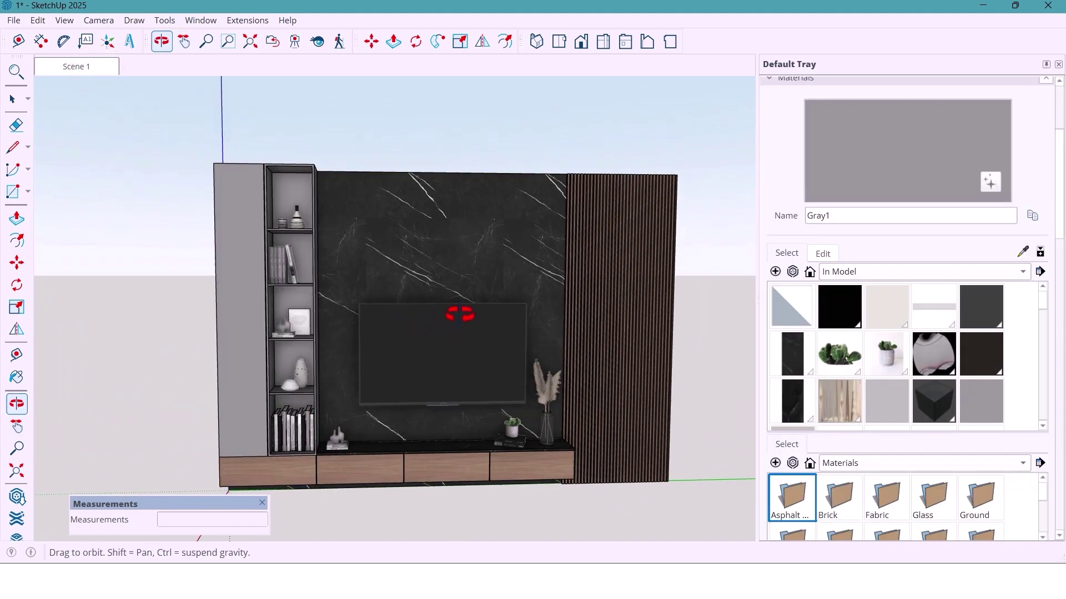
mouse_move(452, 314)
left_mouse_down()
mouse_move(483, 303)
mouse_move(438, 305)
left_mouse_up()
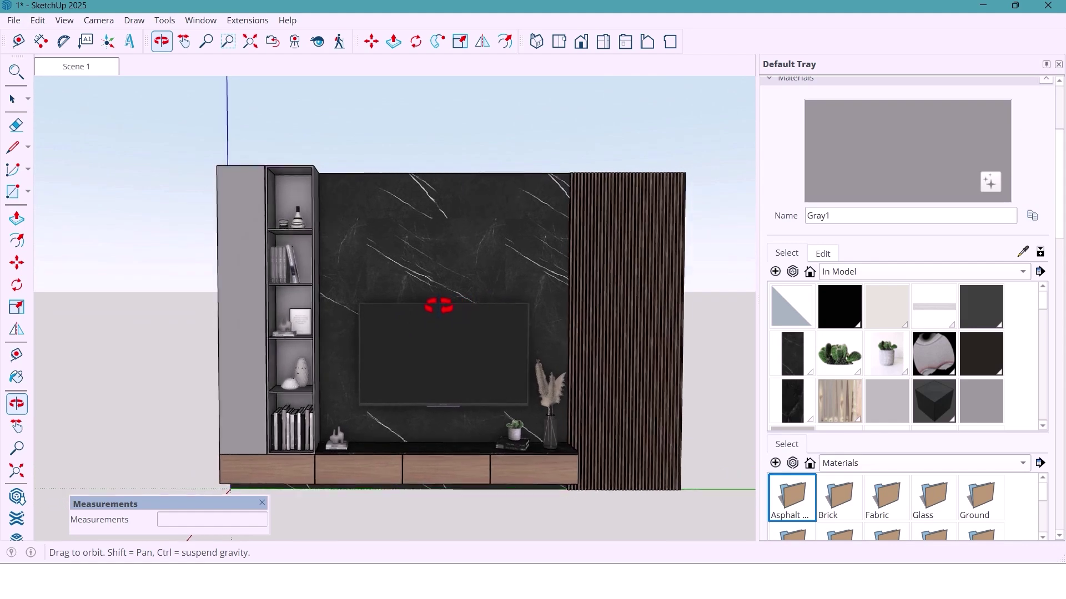
mouse_move(438, 306)
middle_mouse_down()
mouse_move(400, 304)
mouse_move(440, 303)
middle_mouse_up()
scroll(441, 346, "up", 2)
middle_click_drag(441, 345, 442, 345, "shift")
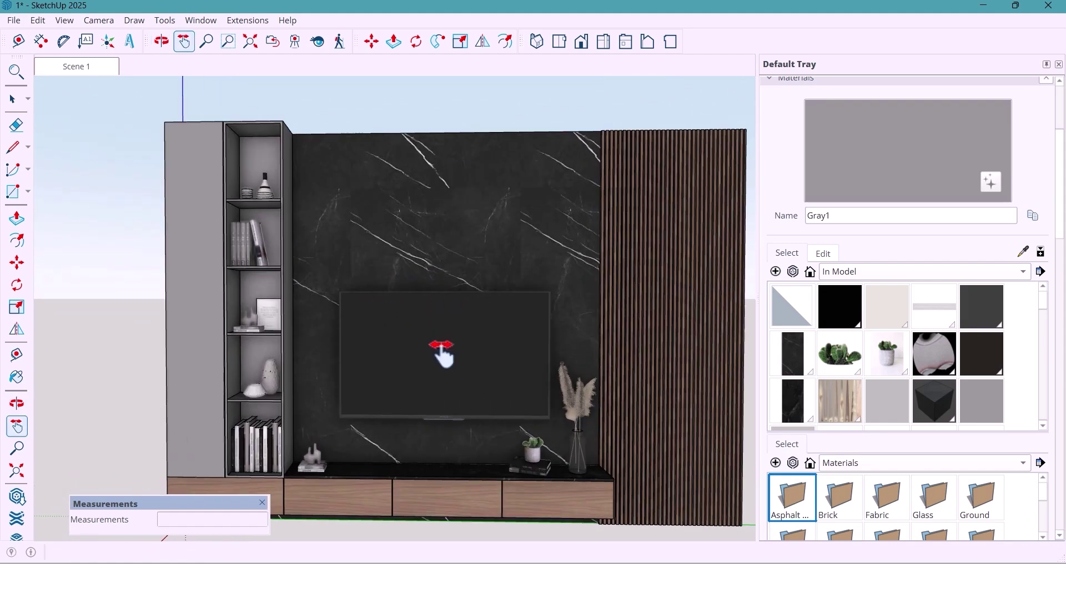
scroll(441, 345, "up", 2)
middle_click_drag(454, 387, 443, 288, "shift")
scroll(447, 343, "up", 4)
middle_click_drag(522, 370, 450, 360)
scroll(430, 362, "down", 4)
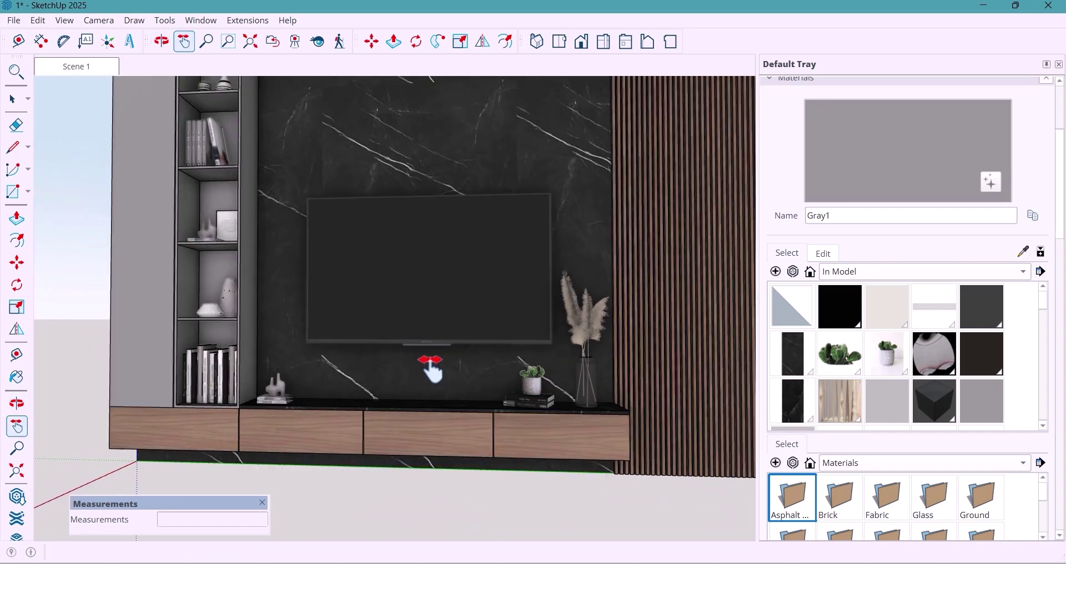
scroll(430, 366, "down", 4)
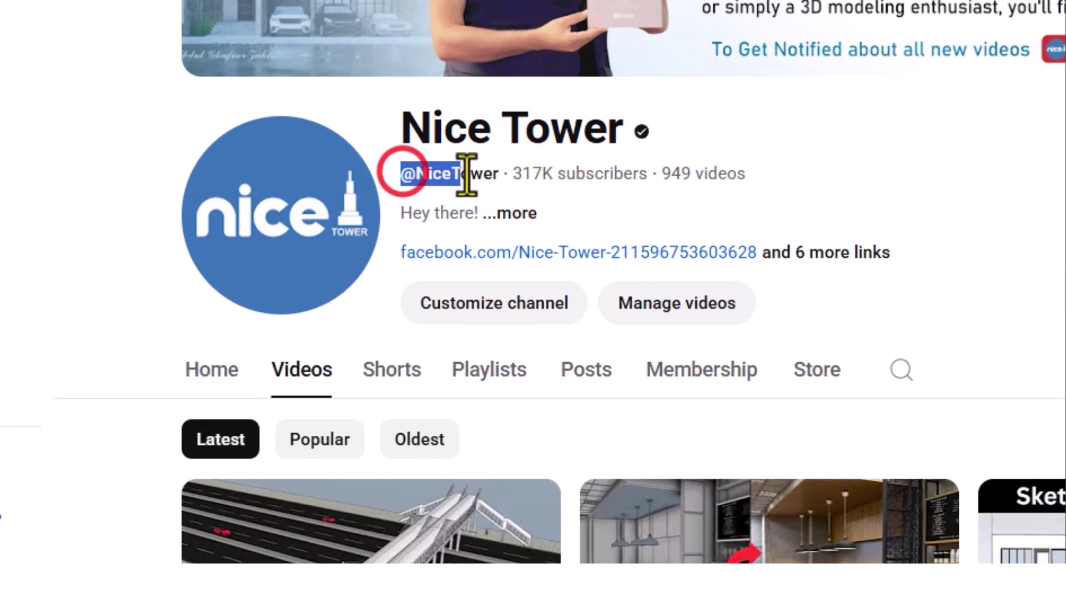
Switch to the browser and look through the video list of the Nice Tower YouTube channel.
left_click_drag(572, 174, 830, 195)
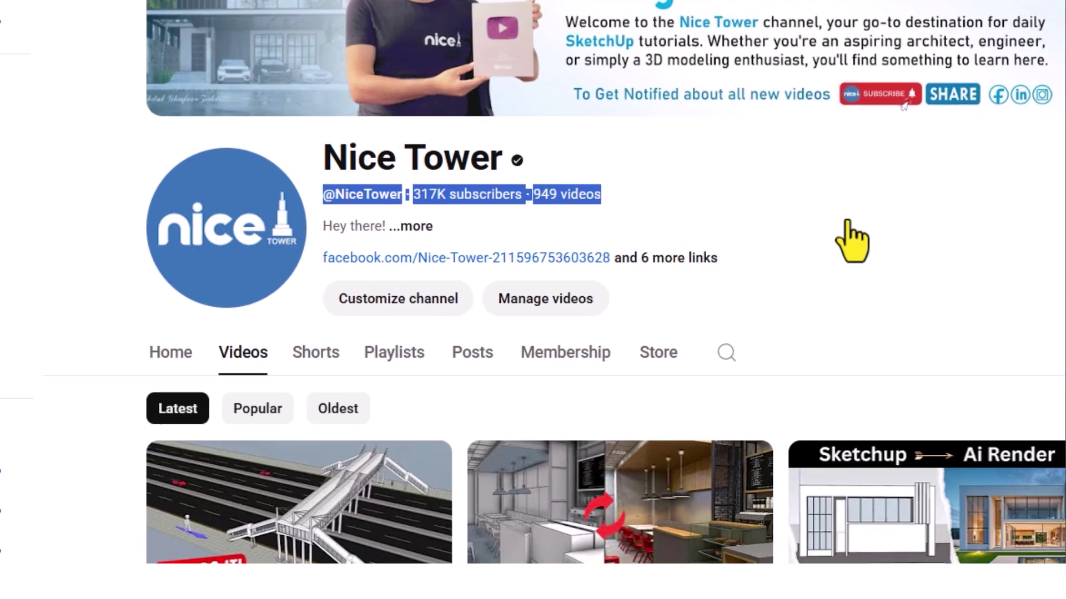
left_click(1049, 196)
scroll(599, 273, "down", 10)
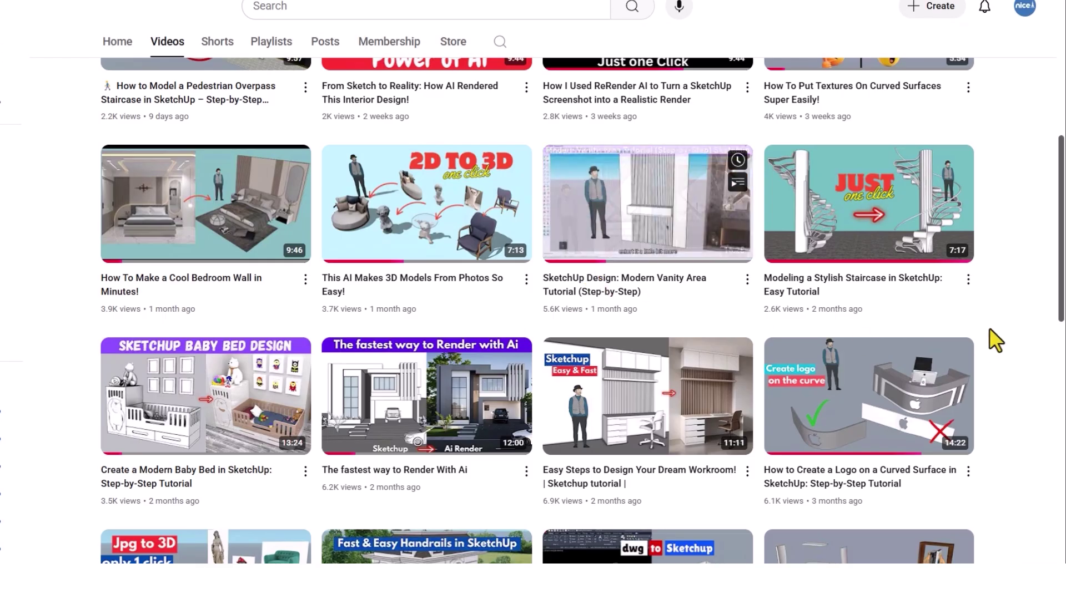
scroll(1018, 337, "down", 10)
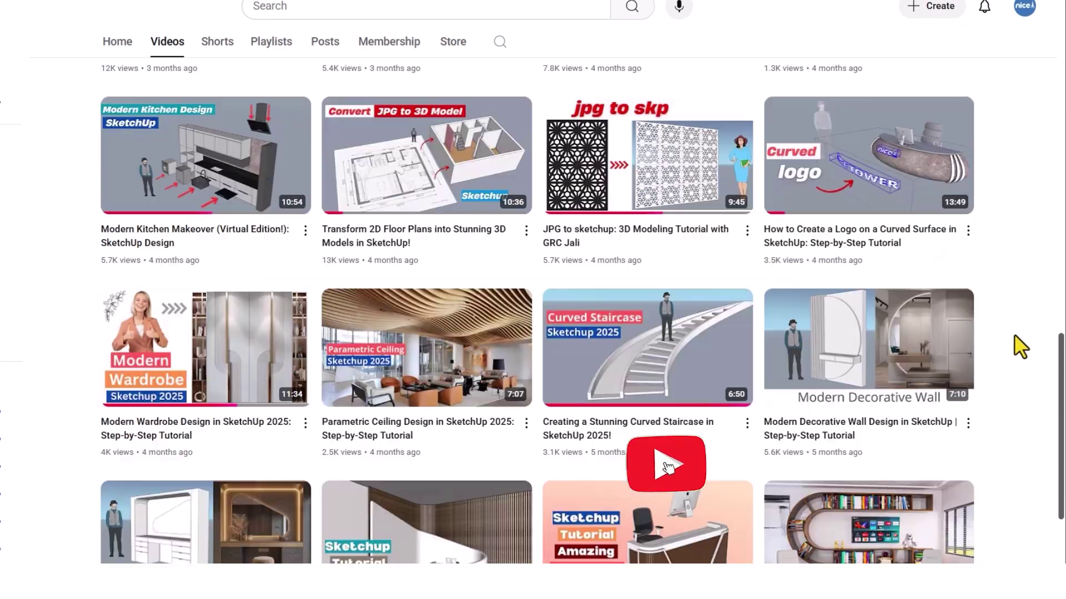
scroll(1015, 347, "down", 12)
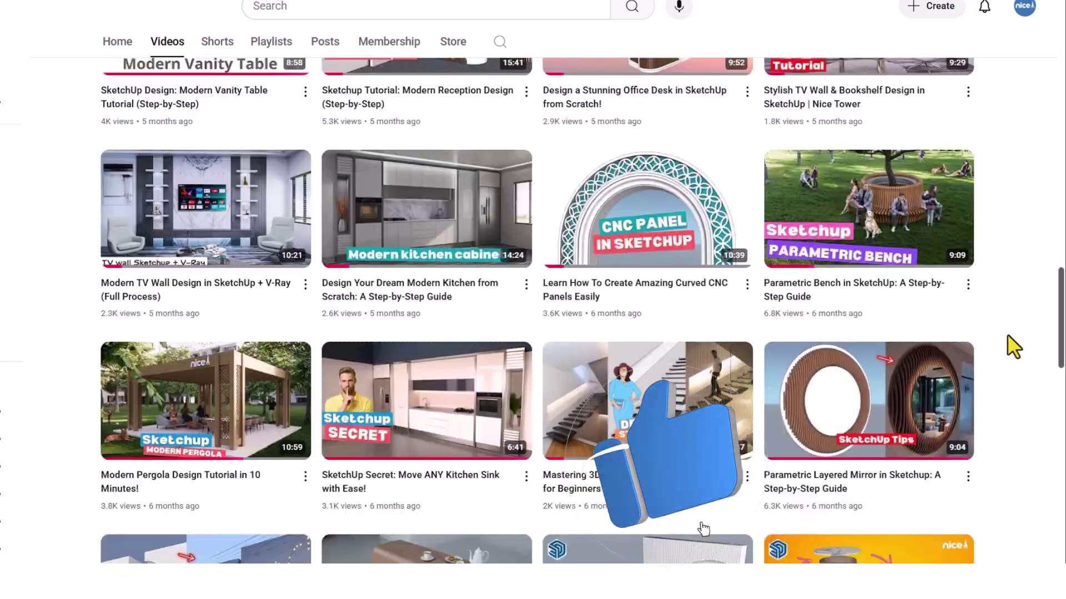
scroll(1013, 347, "down", 10)
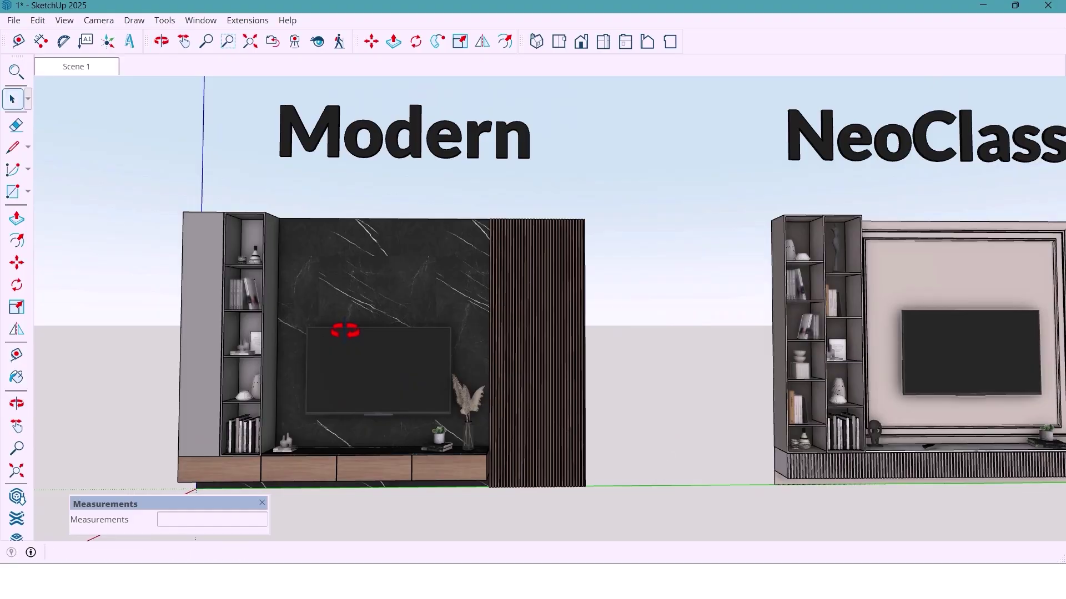
key("h")
left_click_drag(778, 351, 370, 352)
left_click_drag(583, 351, 568, 358)
left_click_drag(835, 497, 271, 500)
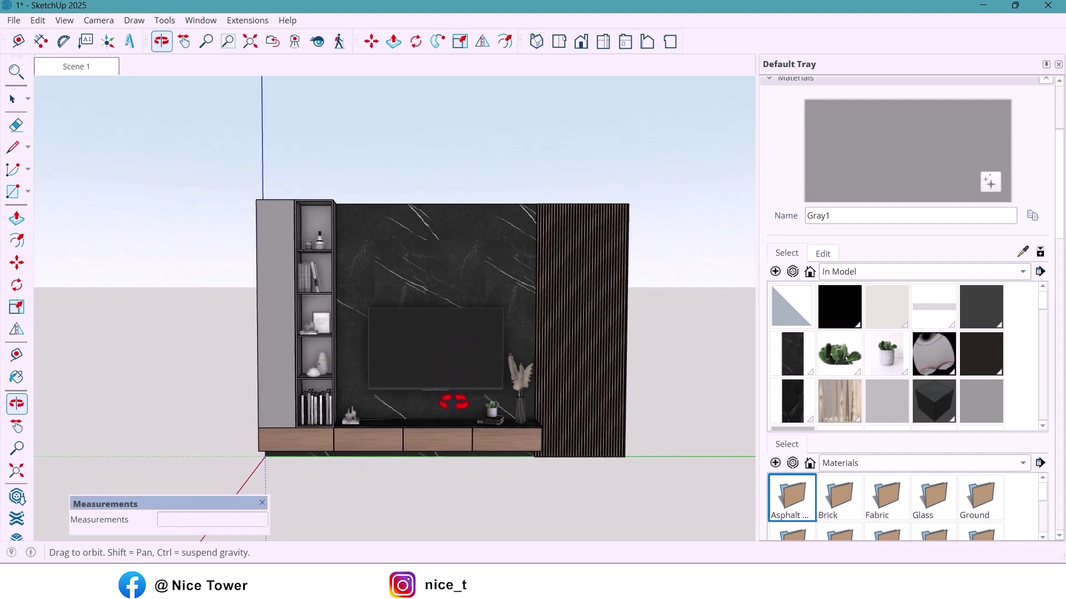
middle_click_drag(448, 404, 451, 398)
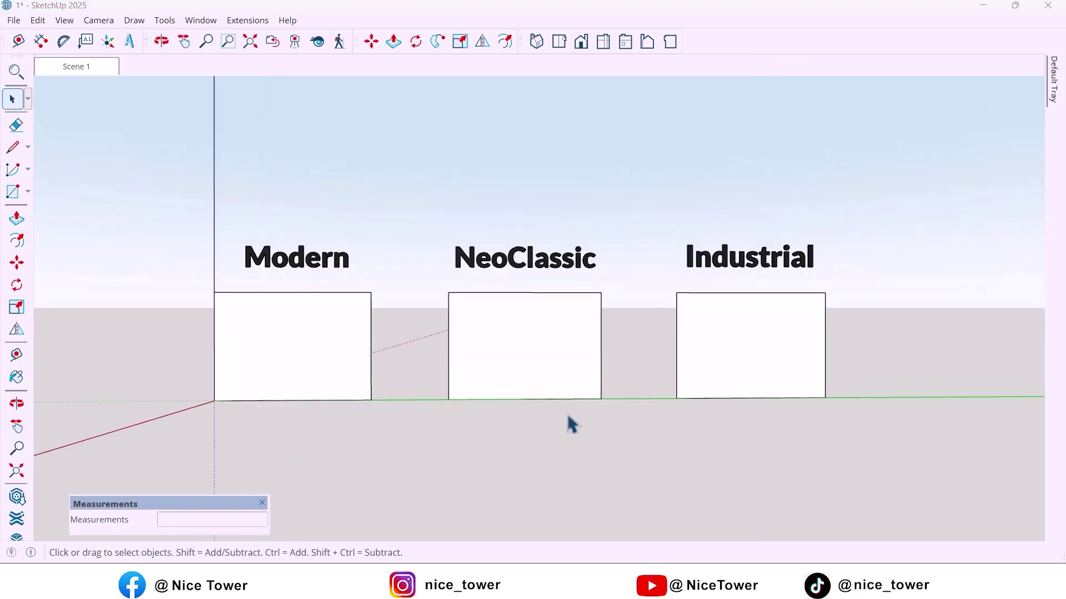
Hide the NeoClassic and Industrial titles together with their blank wall panels.
left_click(861, 441)
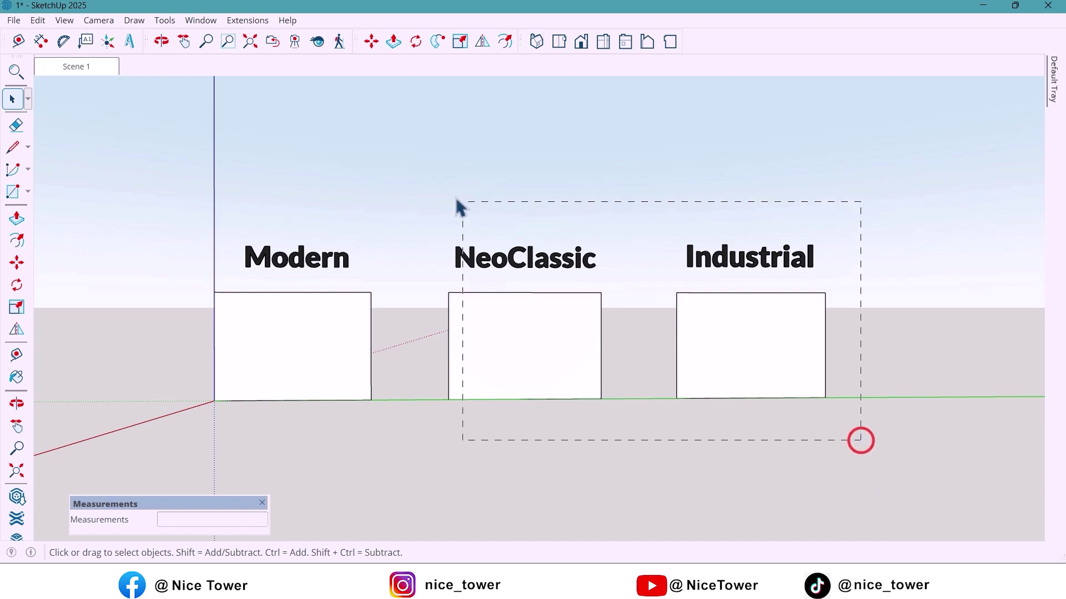
left_click_drag(461, 208, 441, 204)
right_click(497, 325)
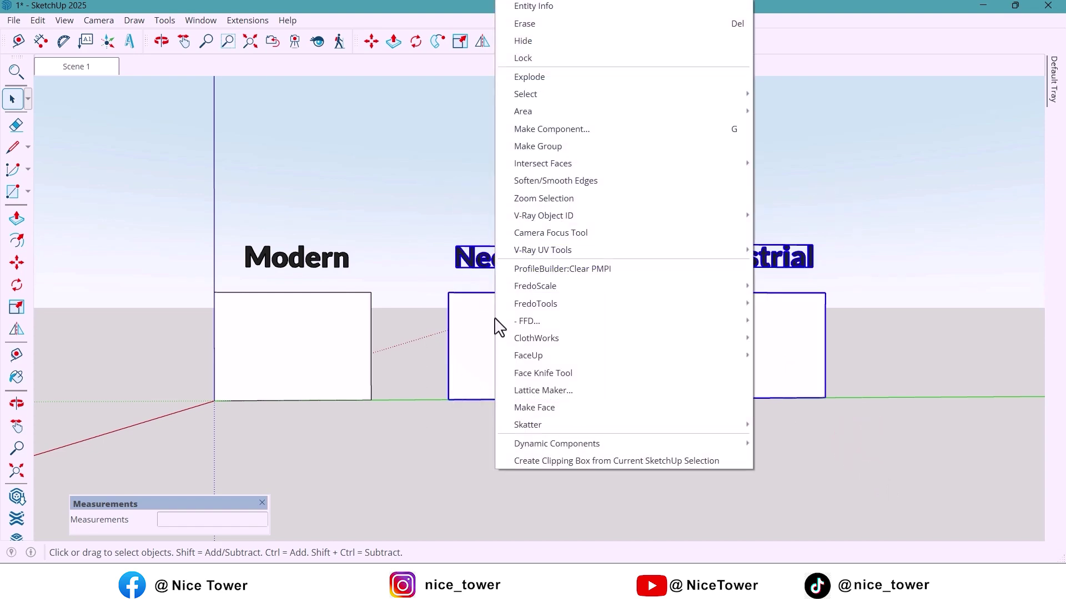
left_click(546, 42)
scroll(811, 298, "down", 1)
scroll(316, 289, "up", 5)
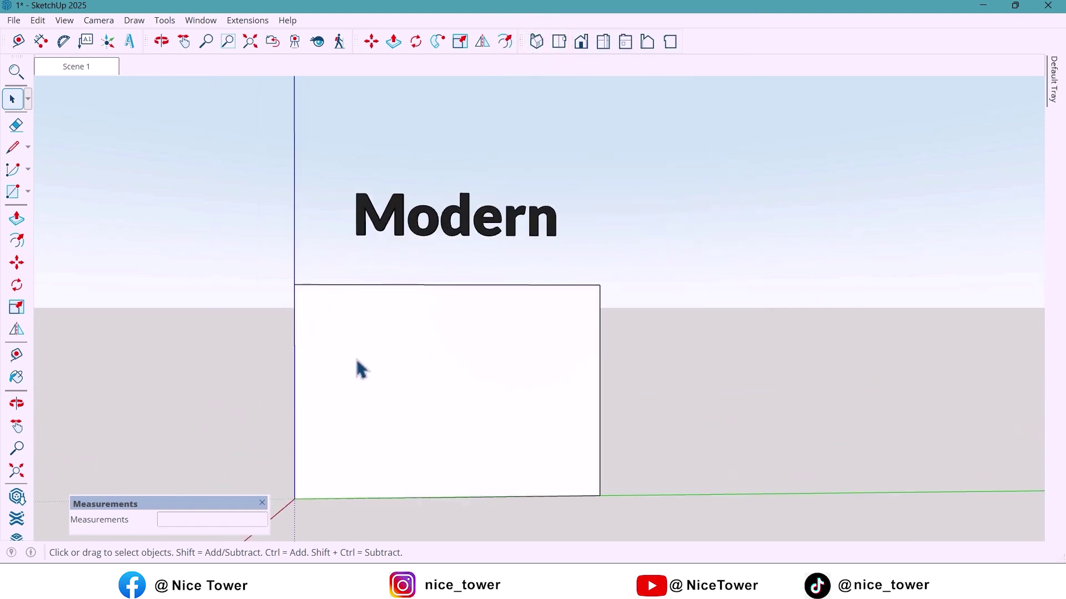
mouse_move(385, 355)
middle_mouse_down("shift")
mouse_move(464, 285)
mouse_move(459, 309)
mouse_move(493, 303)
middle_mouse_up("shift")
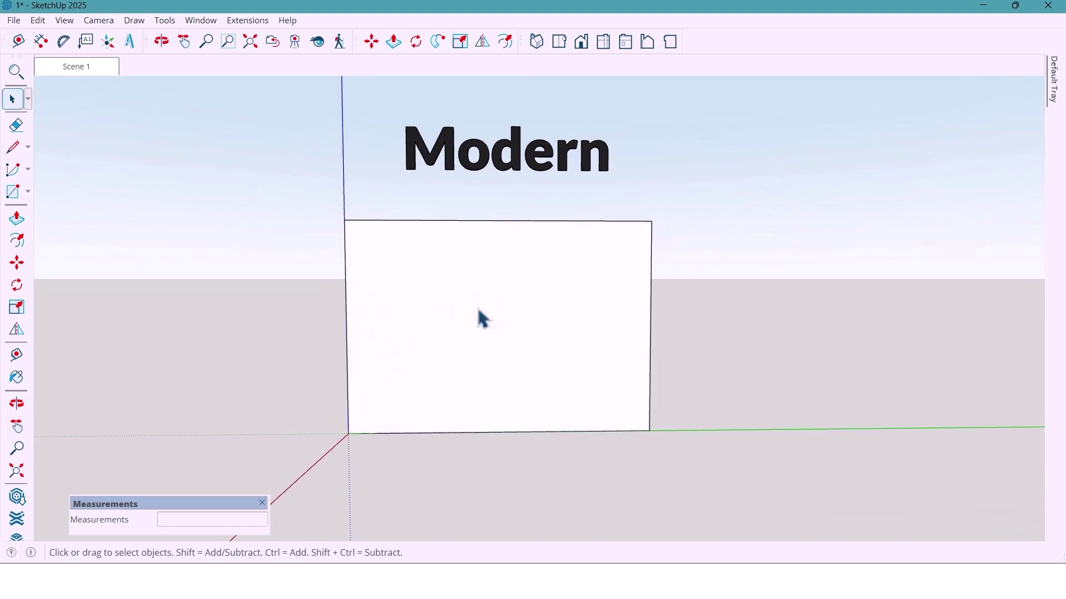
Hide the Modern title above the remaining wall panel.
left_click(476, 304)
right_click(484, 153)
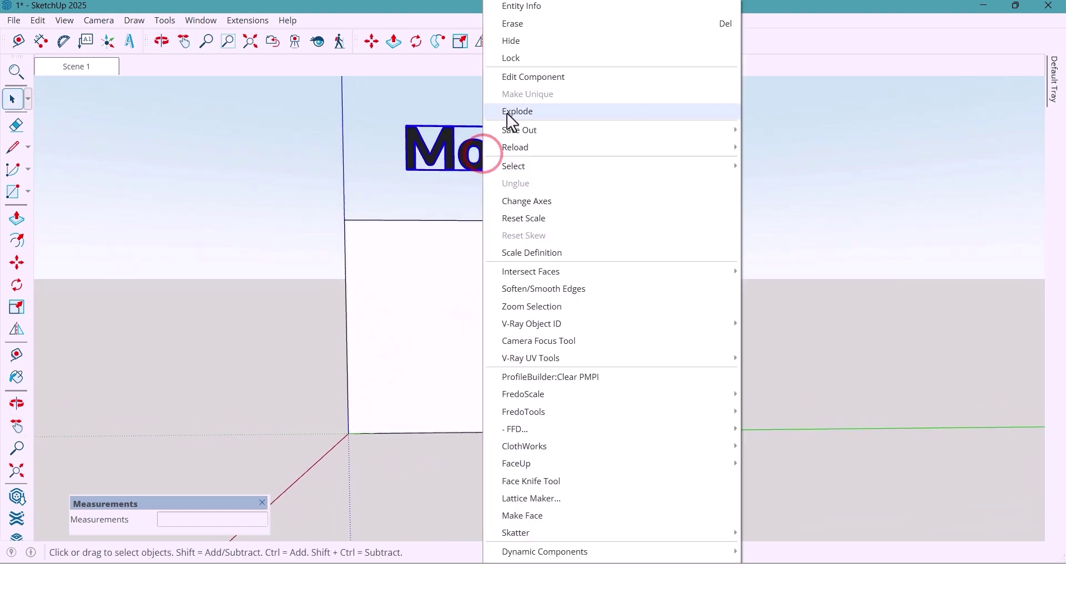
left_click(555, 36)
left_click(511, 42)
Open the wall panel's group for editing and copy its left vertical edge 800 mm inward along the wall.
left_click_drag(418, 307, 431, 319)
key("space")
left_click(428, 312)
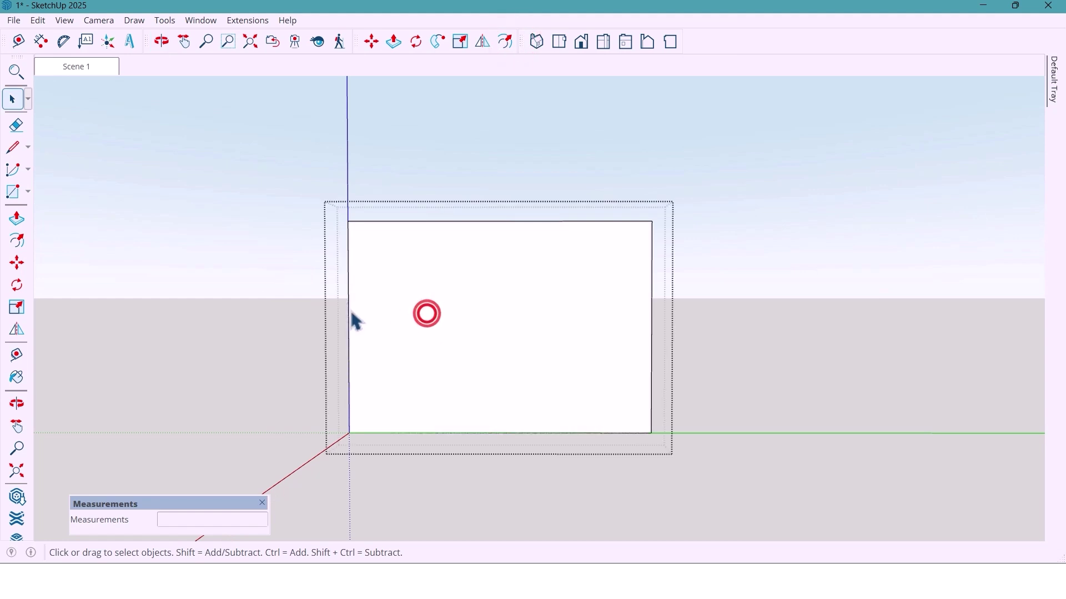
left_click(349, 310)
key("m")
key("ctrl")
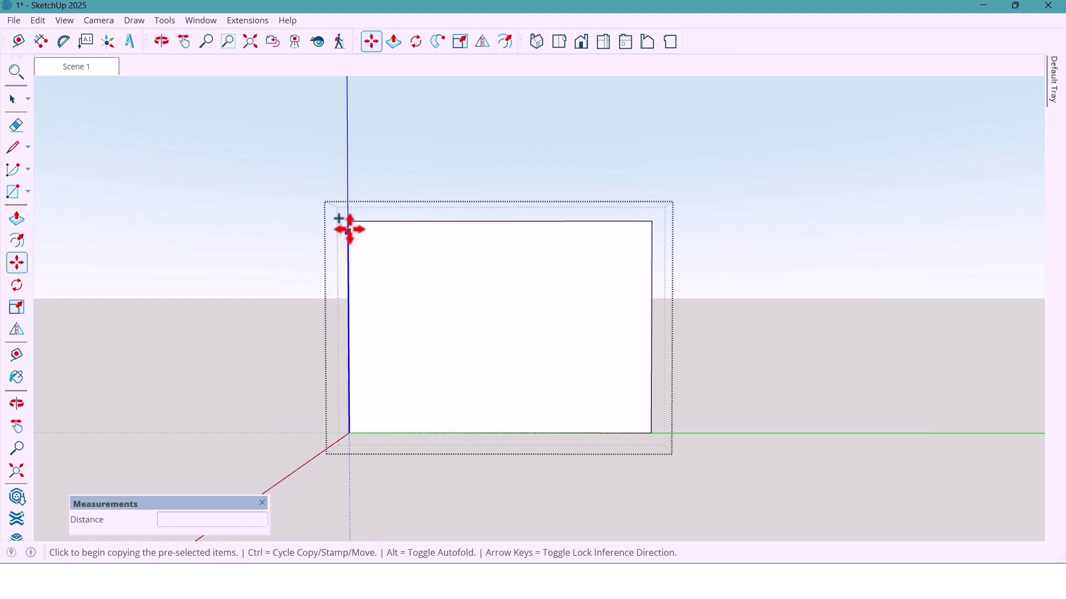
left_click(348, 223)
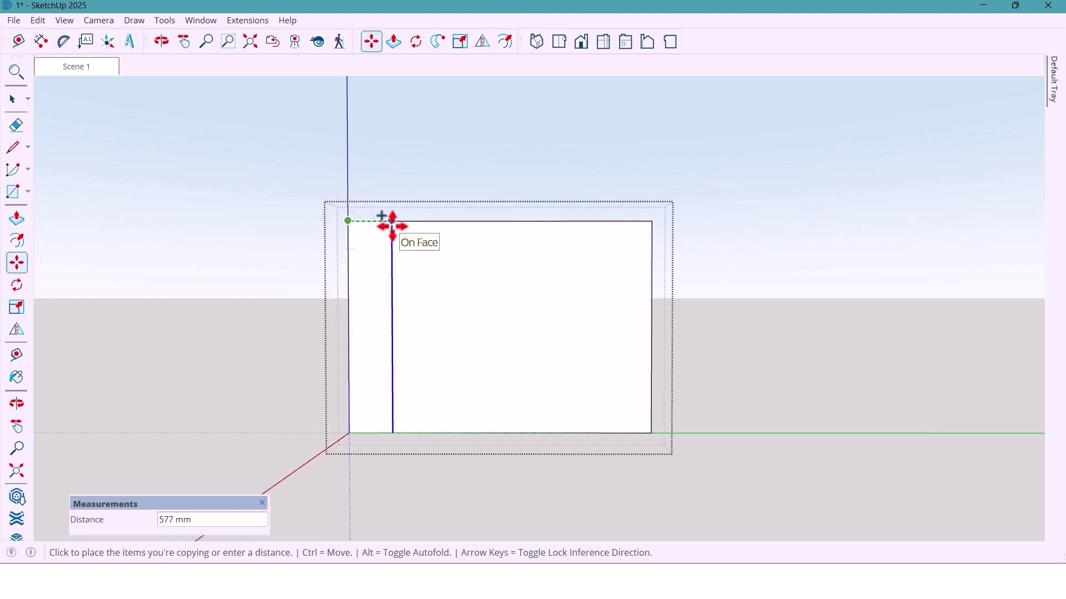
type("800")
key("Return")
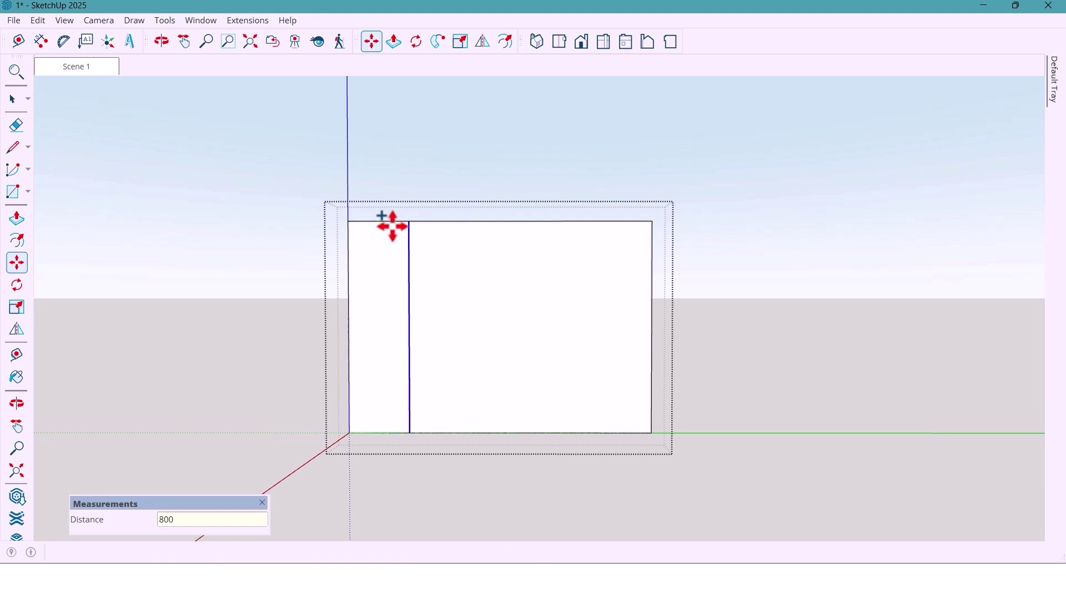
Copy the short bottom edge of the 800 mm strip 400 mm upward and erase the vertical segment below it.
key("space")
middle_click(385, 328)
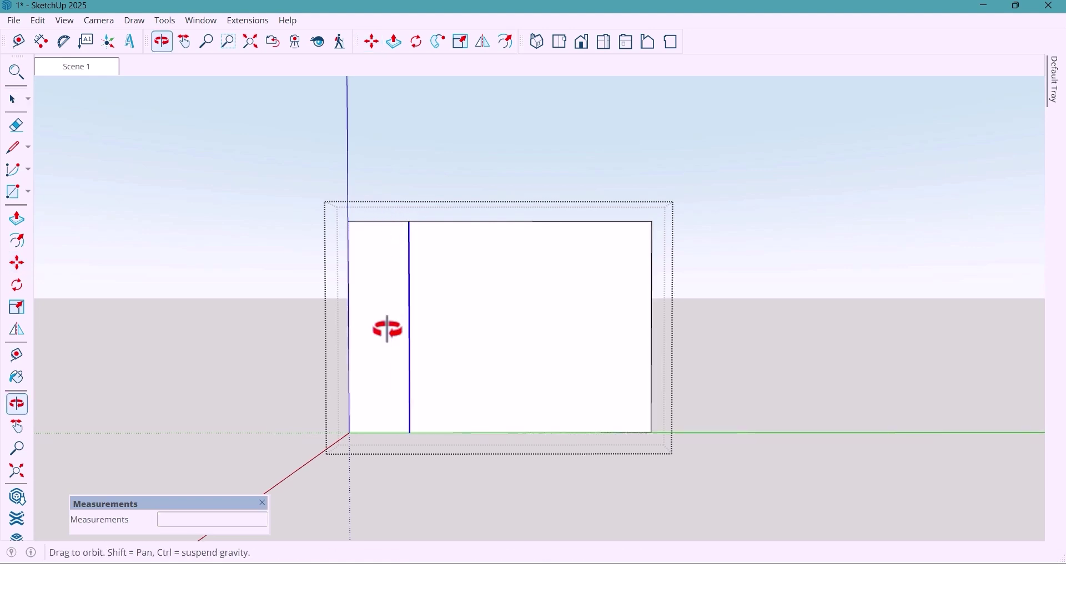
left_click(395, 433)
key("m")
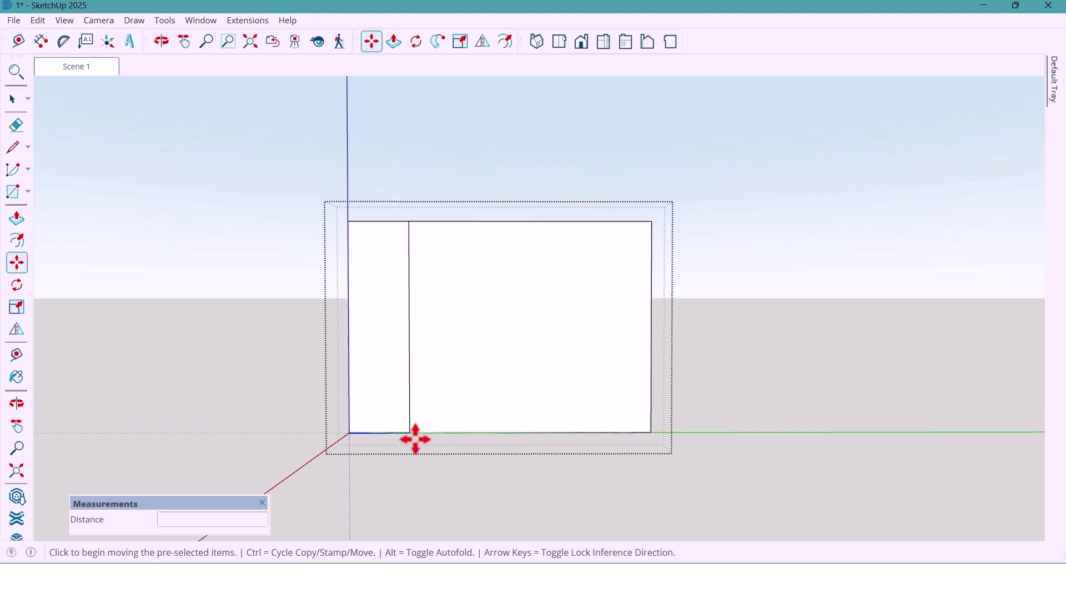
key("ctrl")
left_click(410, 433)
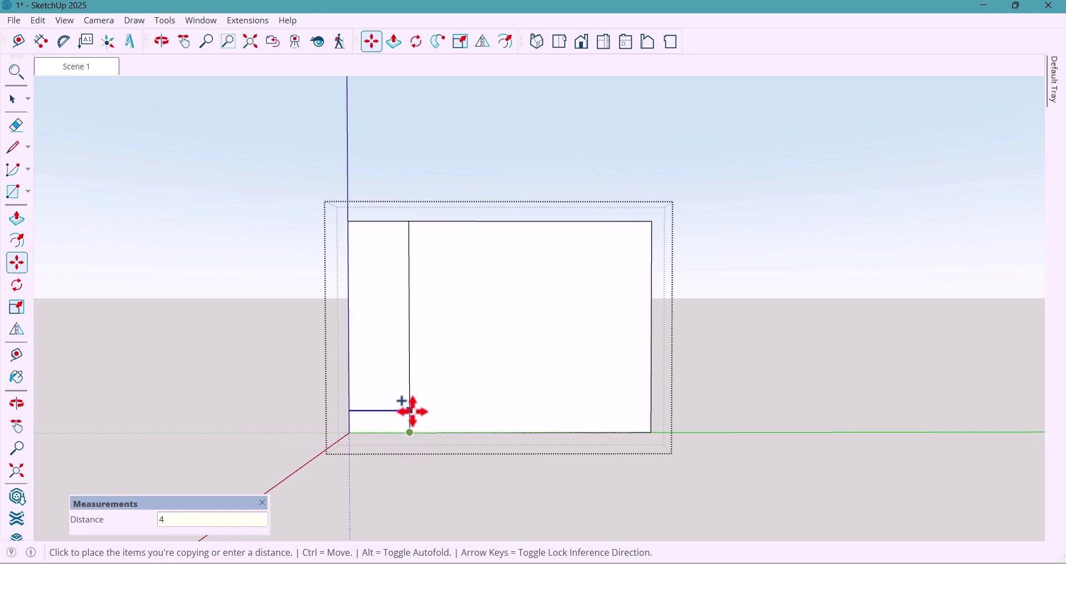
type("400")
key("Return")
key("e")
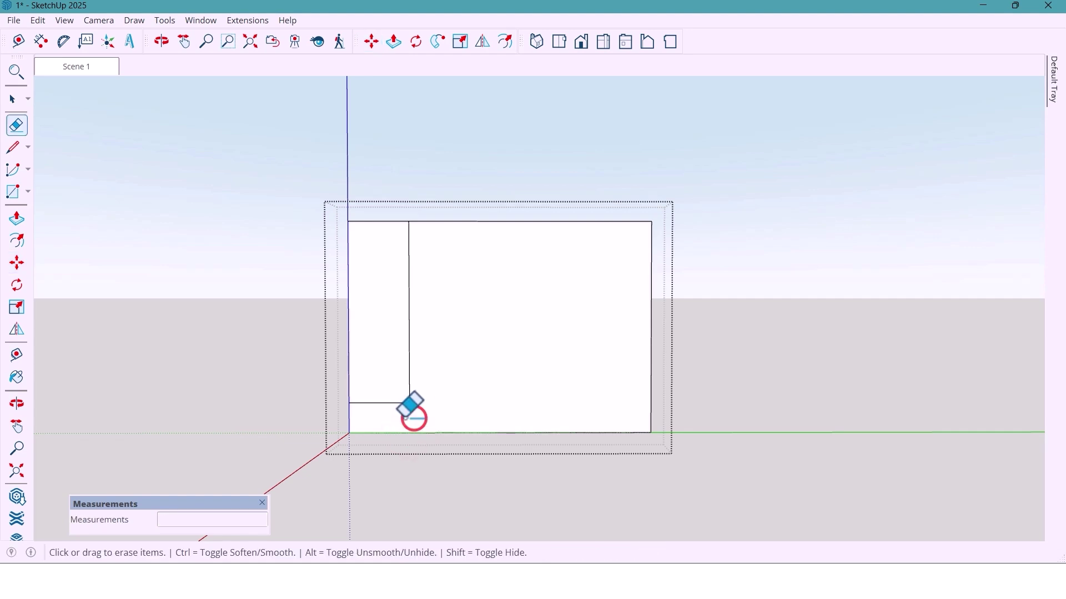
Bring the tall left face out of the wall group in place and make it a separate group.
key("space")
left_click(385, 366)
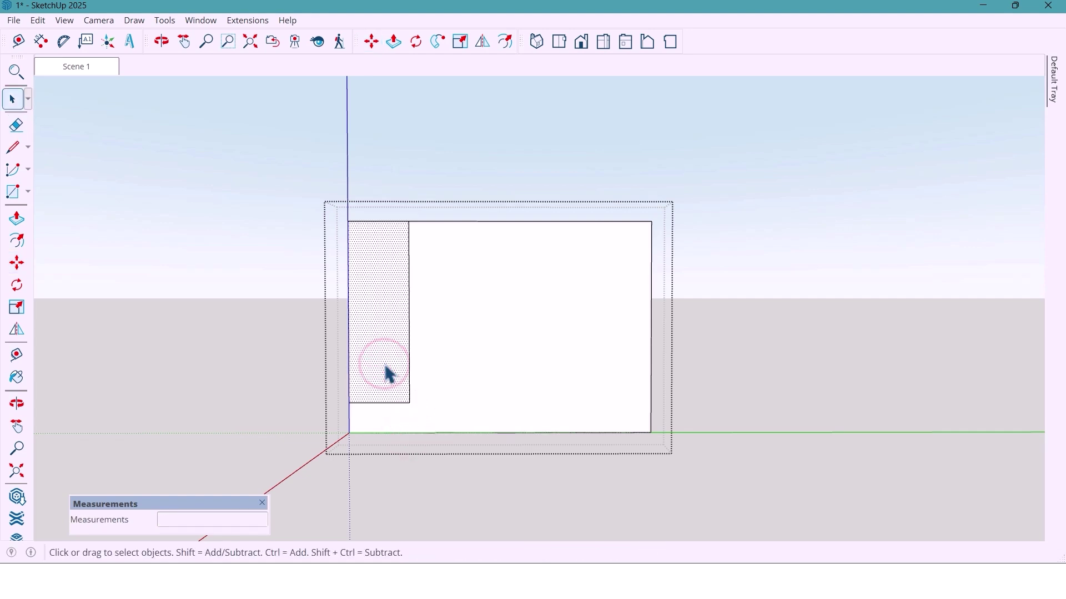
left_click(311, 358)
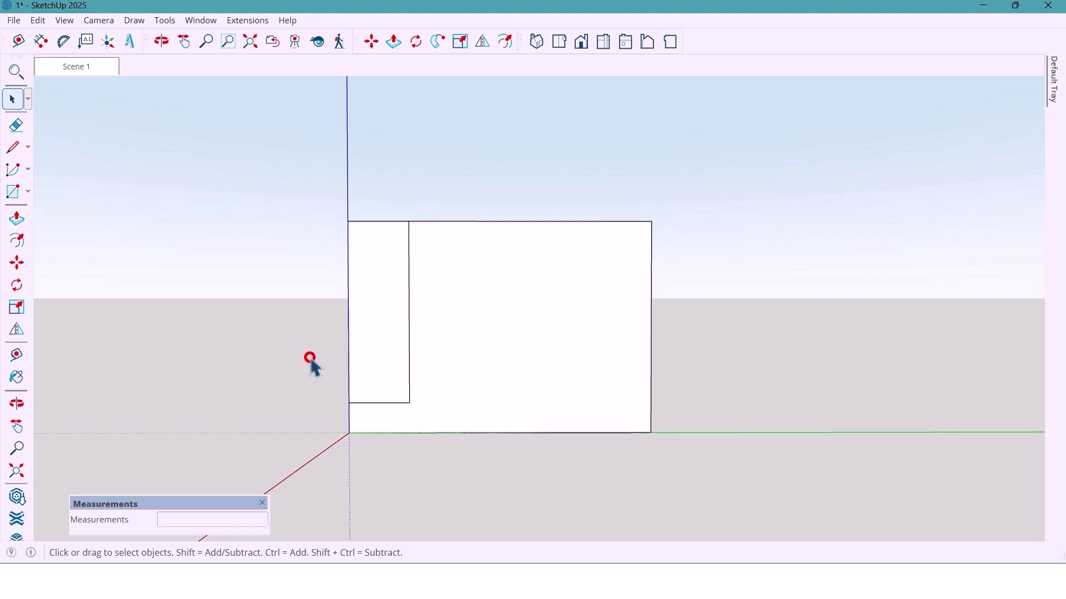
left_click(391, 366)
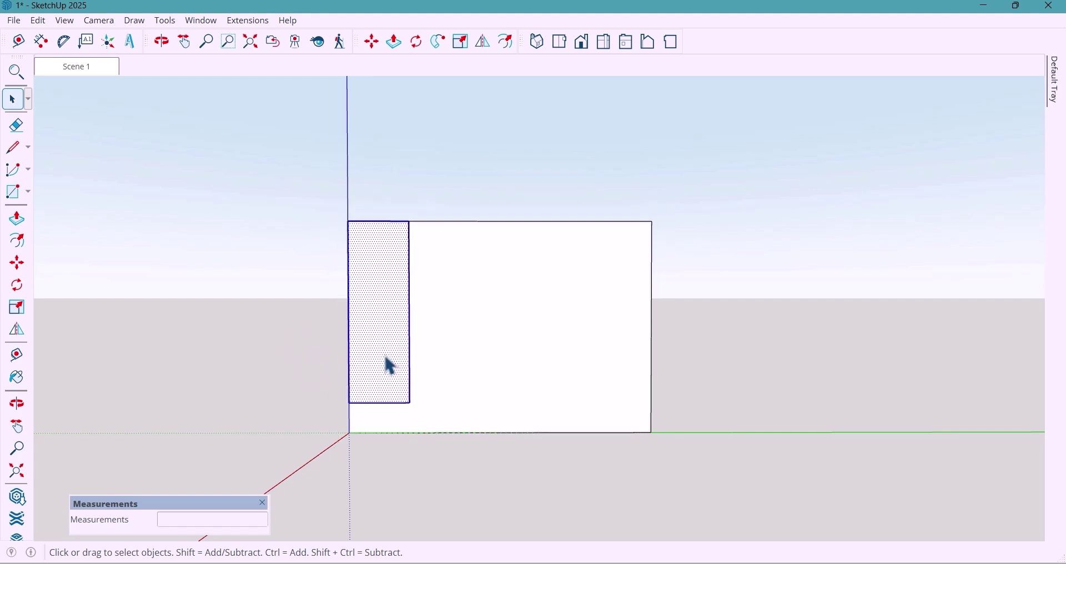
right_click(391, 366)
left_click(434, 135)
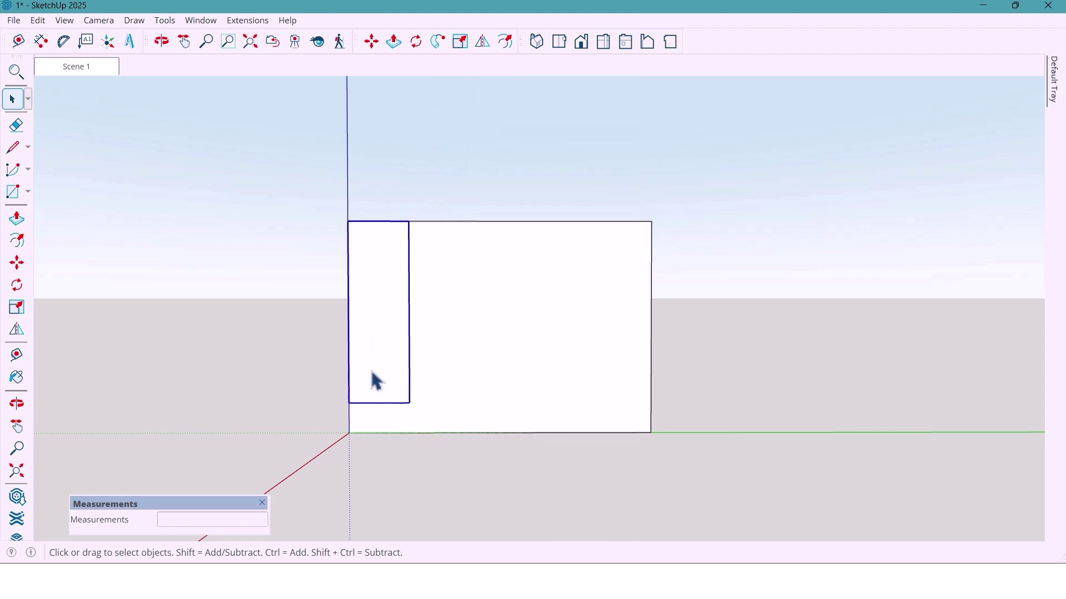
Open the tall left group and split its face with a vertical line between the top and bottom edge midpoints.
double_click(371, 373)
key("l")
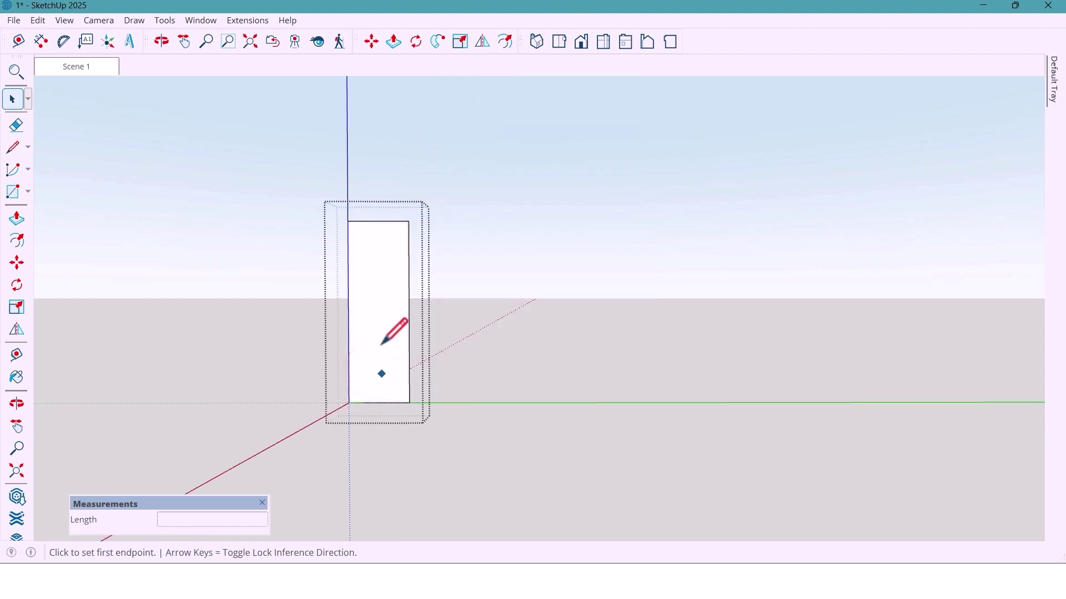
left_click(380, 221)
left_click(376, 404)
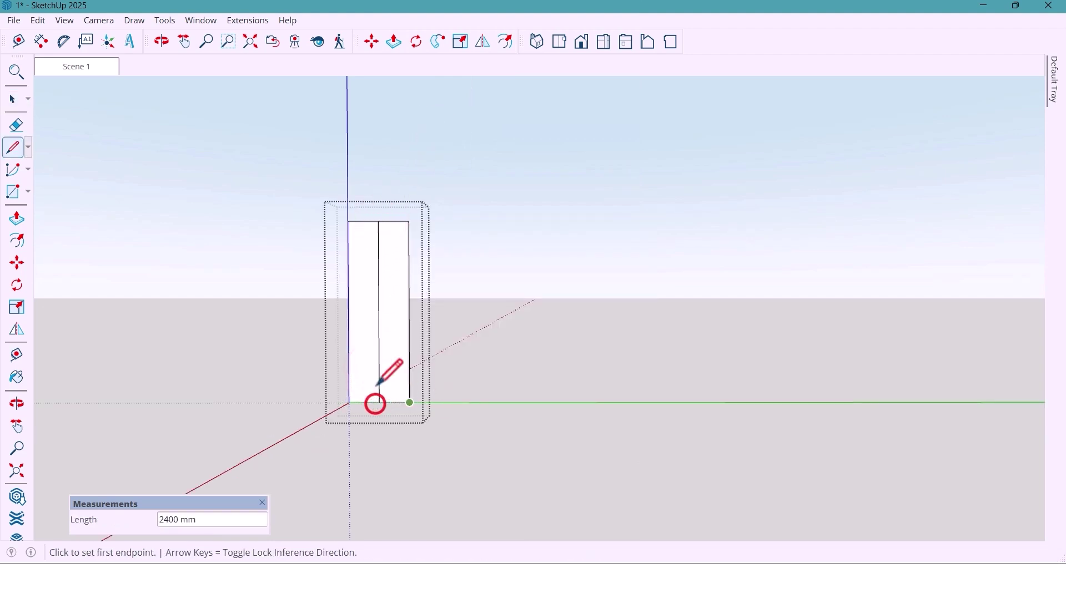
Extrude both vertical halves of the tall left face 300 mm outward from the wall.
scroll(260, 309, "up", 3)
scroll(307, 335, "up", 1)
middle_click_drag(307, 335, 311, 342)
key("space")
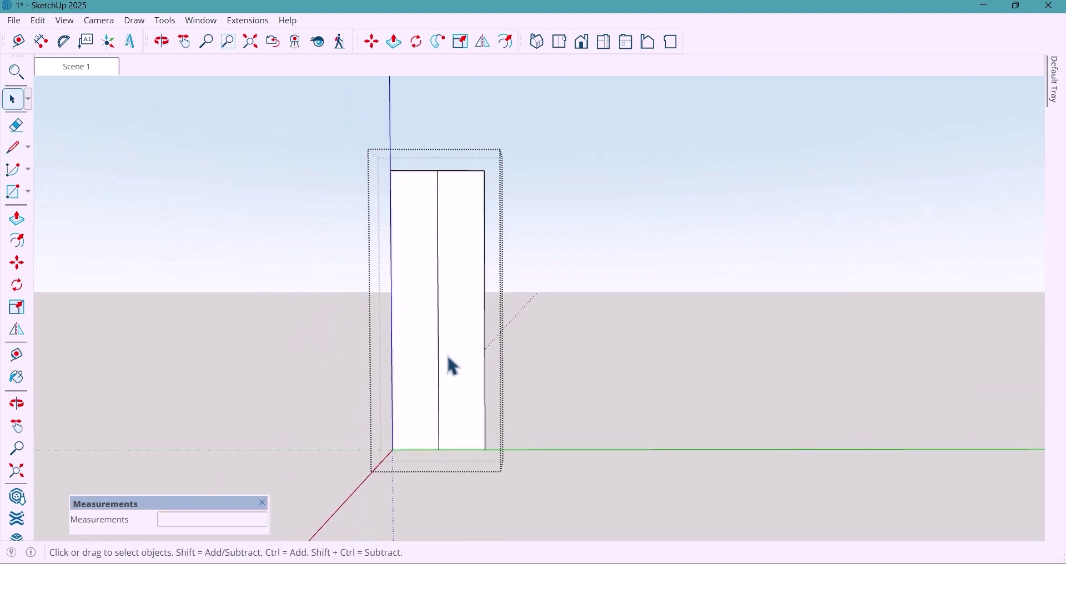
scroll(454, 361, "up", 2)
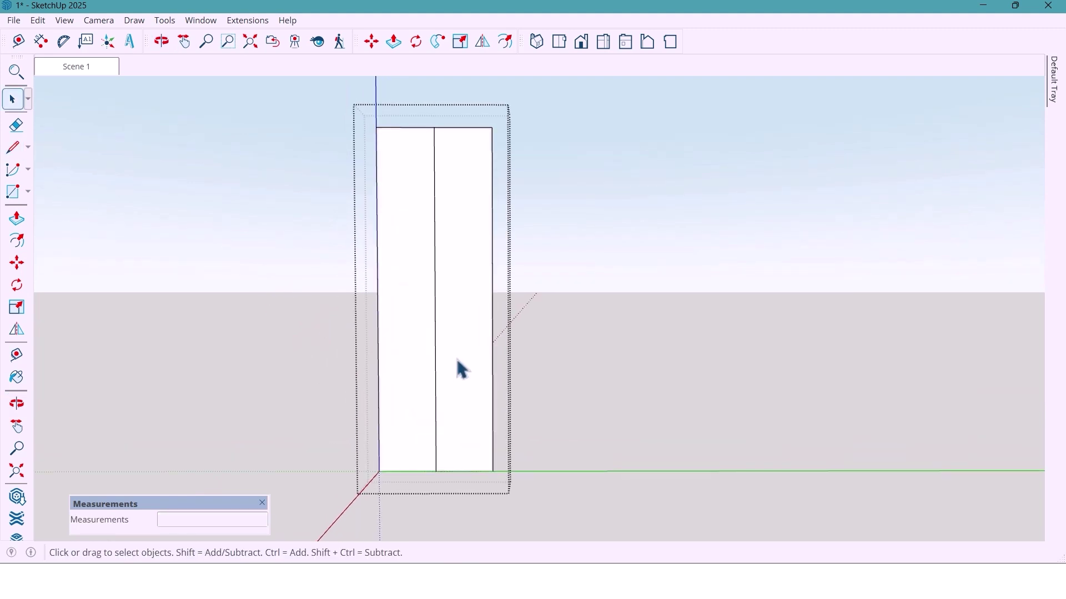
key("p")
left_click(426, 373)
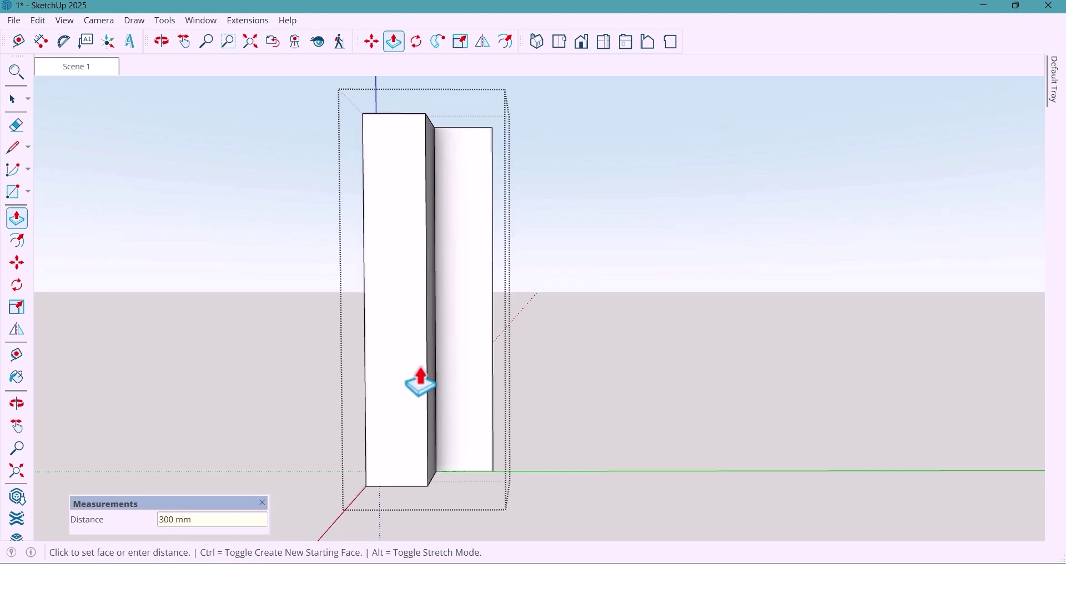
left_click(444, 377)
mouse_move(440, 362)
middle_mouse_down()
mouse_move(495, 355)
mouse_move(483, 374)
mouse_move(452, 364)
mouse_move(452, 344)
middle_mouse_up()
key("space")
Offset the outline of the tall unit's right front face inward to form a thin frame.
key("f")
scroll(455, 348, "up", 2)
left_click(438, 327)
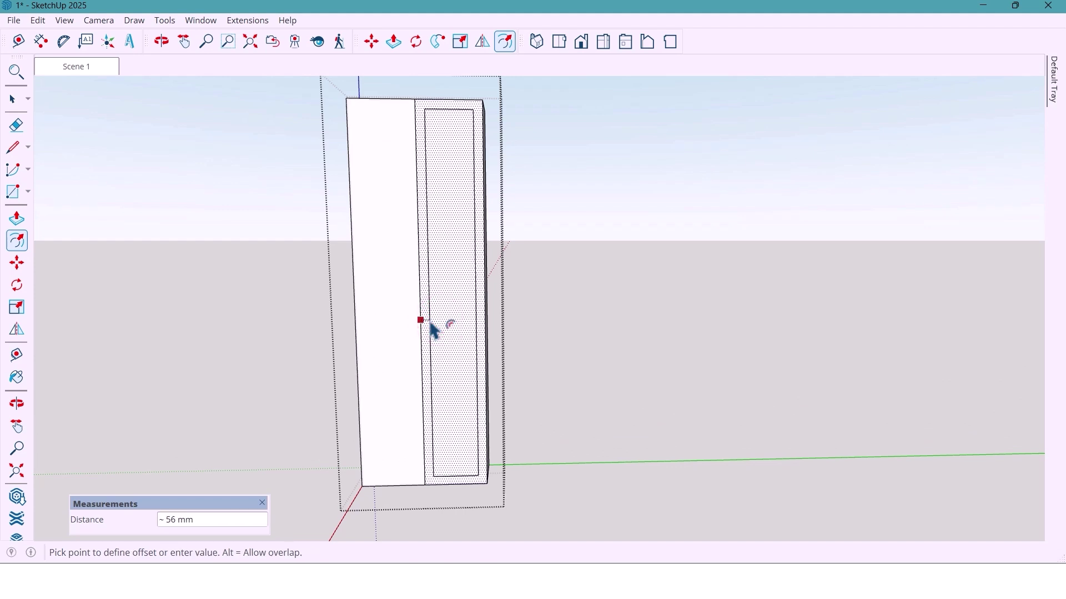
left_click(434, 330)
key("space")
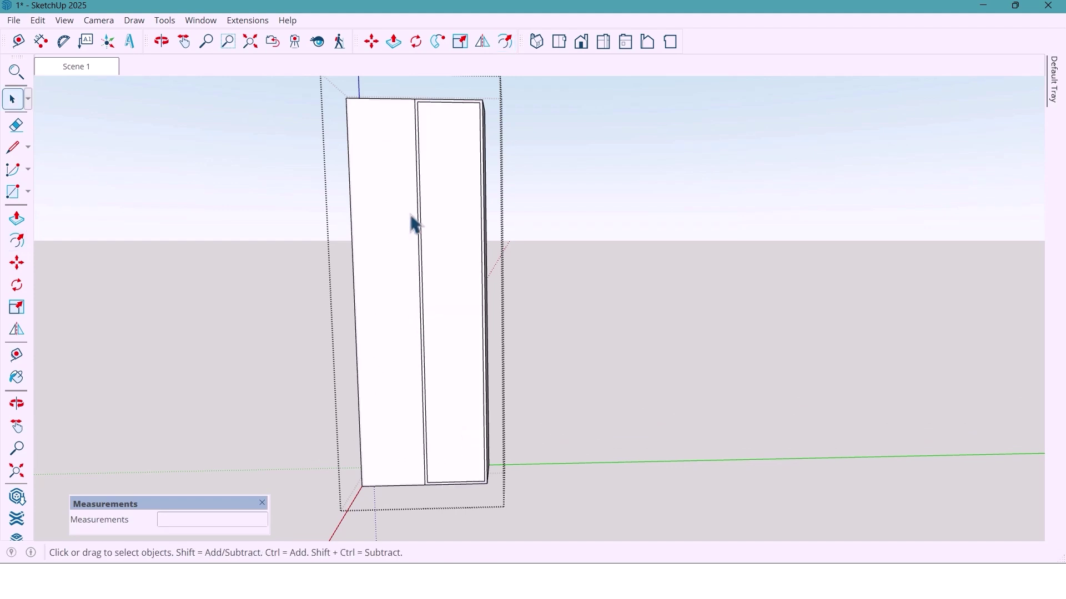
Copy the vertical dividing edge between the two halves 5 mm toward the left half.
scroll(428, 95, "up", 3)
scroll(411, 147, "up", 2)
left_click(412, 143)
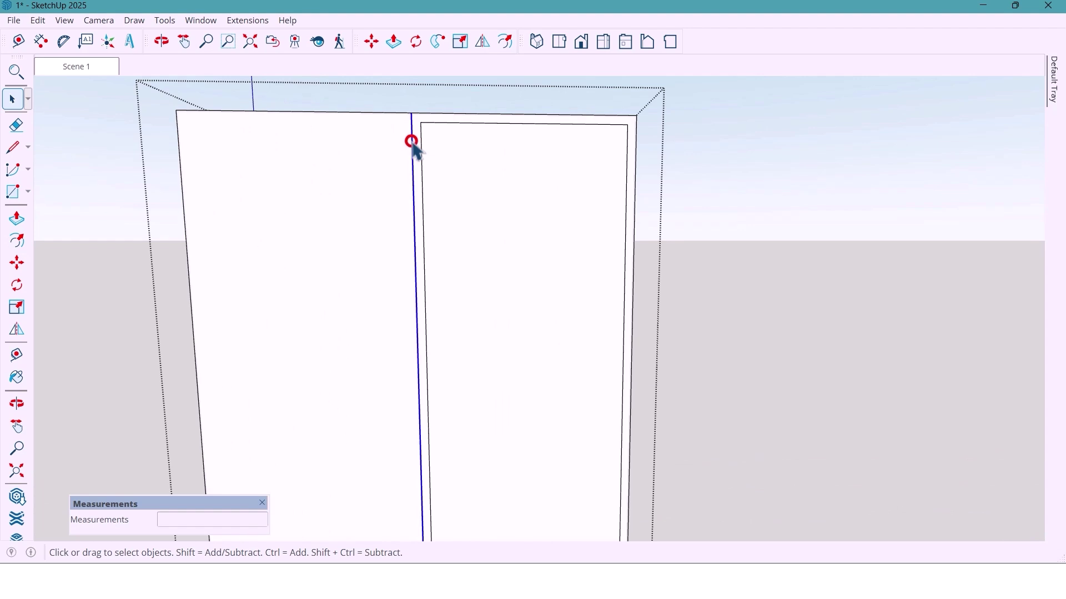
key("m")
key("ctrl")
left_click(411, 114)
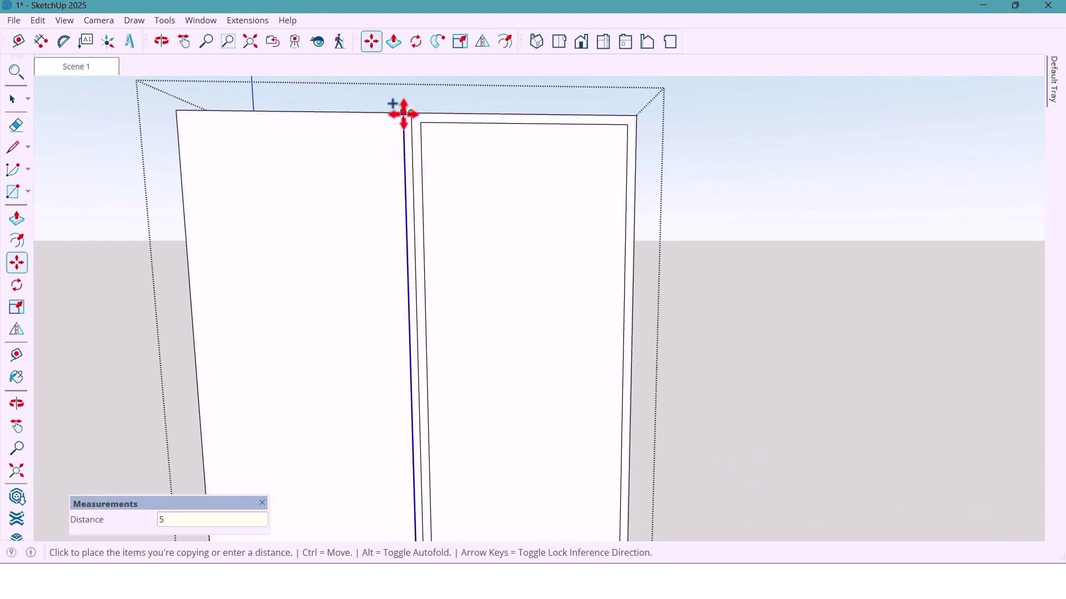
type("5")
key("Return")
key("space")
Copy the bottom inner edge of the right half's frame 500 mm upward.
scroll(402, 138, "down", 5)
middle_click_drag(400, 148, 413, 217)
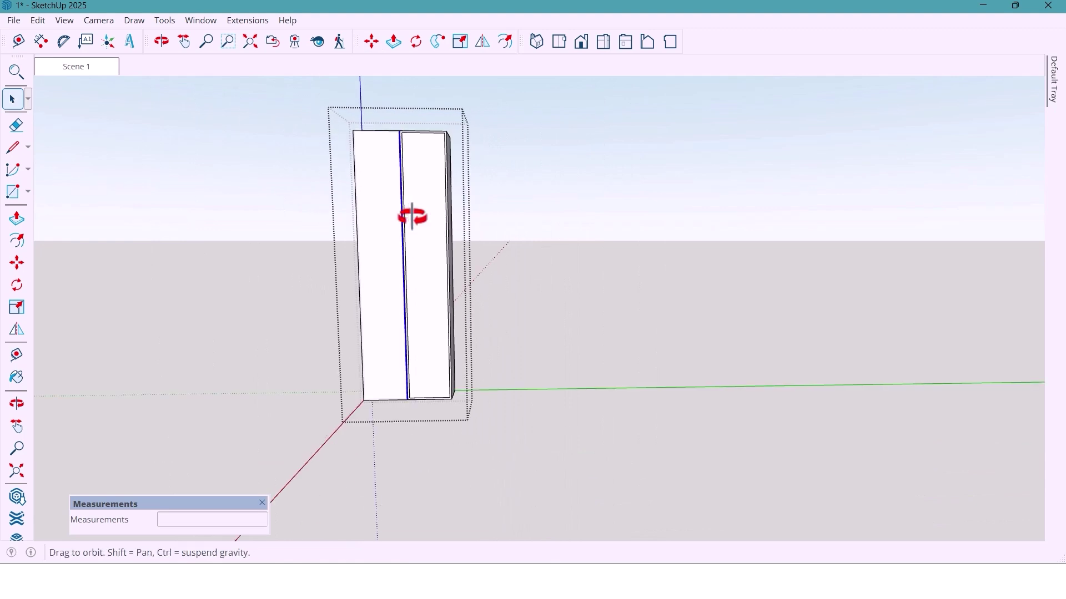
scroll(577, 475, "up", 5)
middle_click_drag(581, 466, 567, 434)
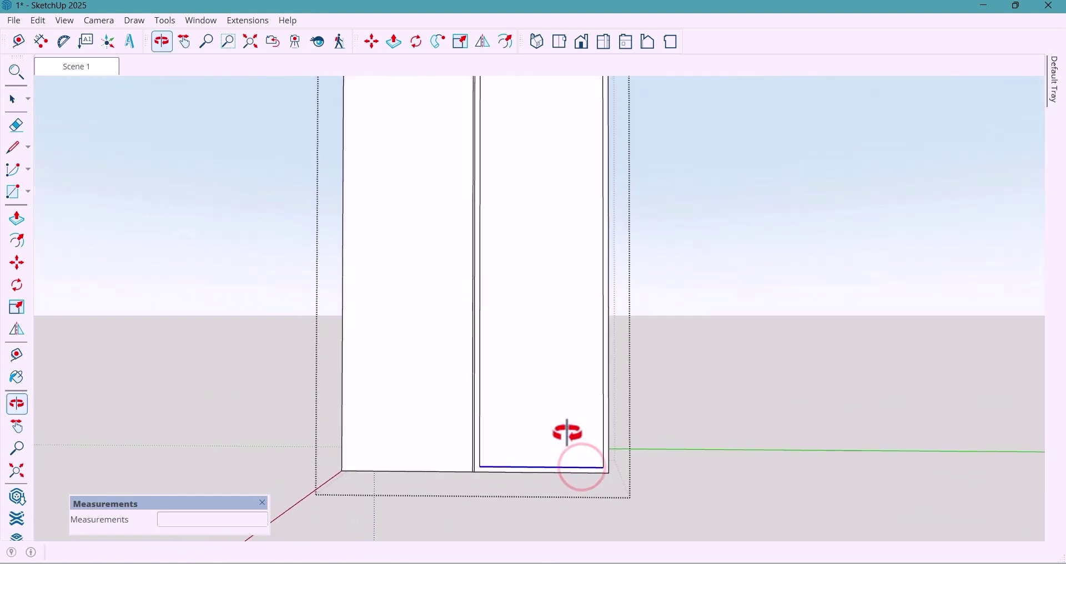
key("m")
scroll(597, 464, "up", 3)
key("ctrl")
left_click(604, 471)
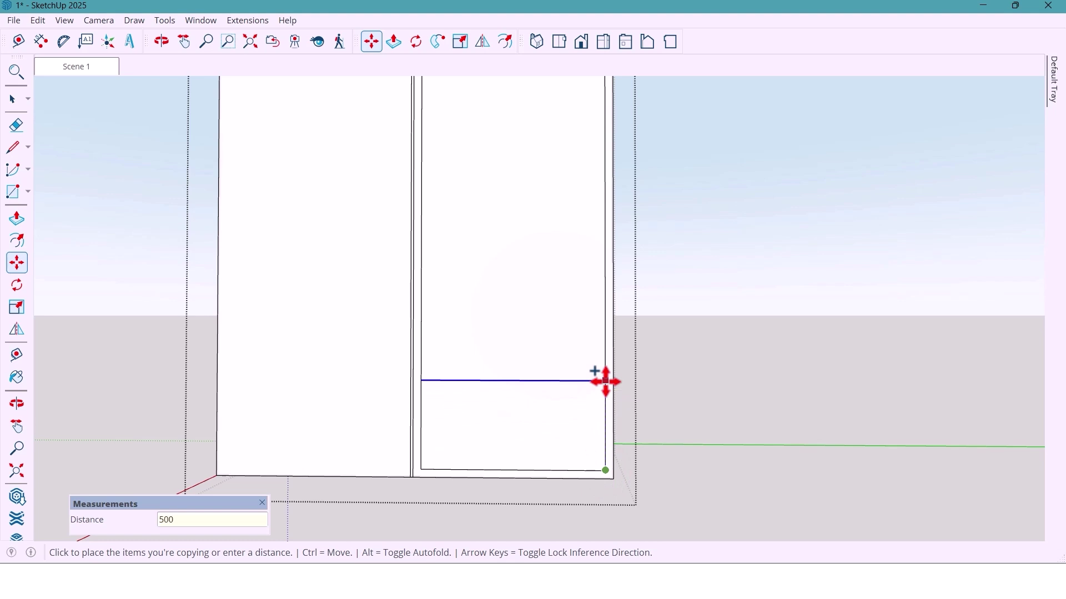
key("Return")
Copy the new horizontal line slightly upward to give the first shelf its thickness.
scroll(589, 408, "down", 3)
scroll(590, 402, "up", 4)
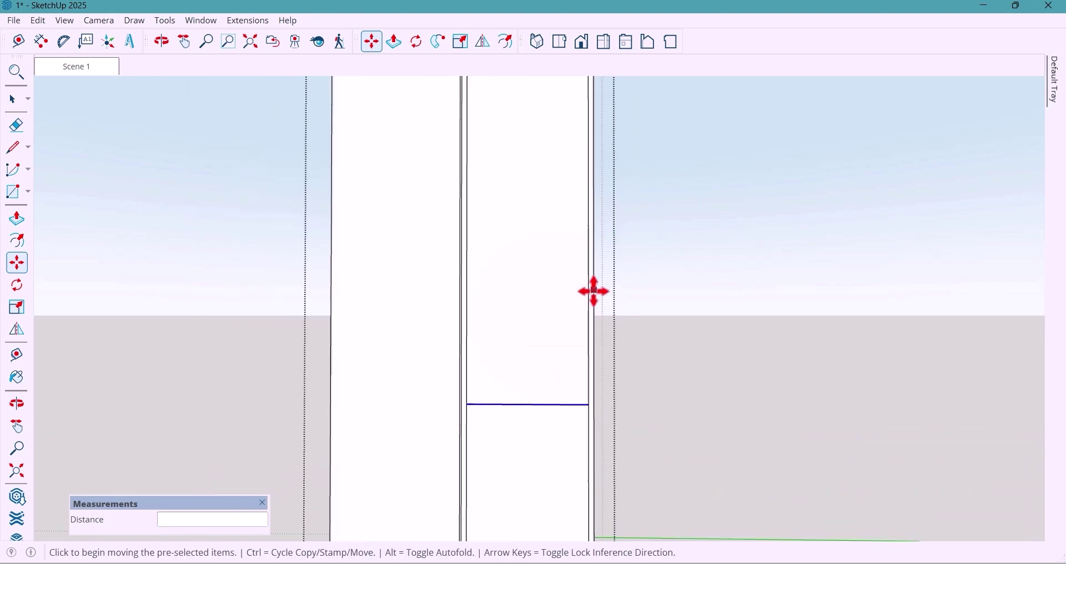
scroll(593, 291, "up", 1)
key("ctrl")
left_click(586, 431)
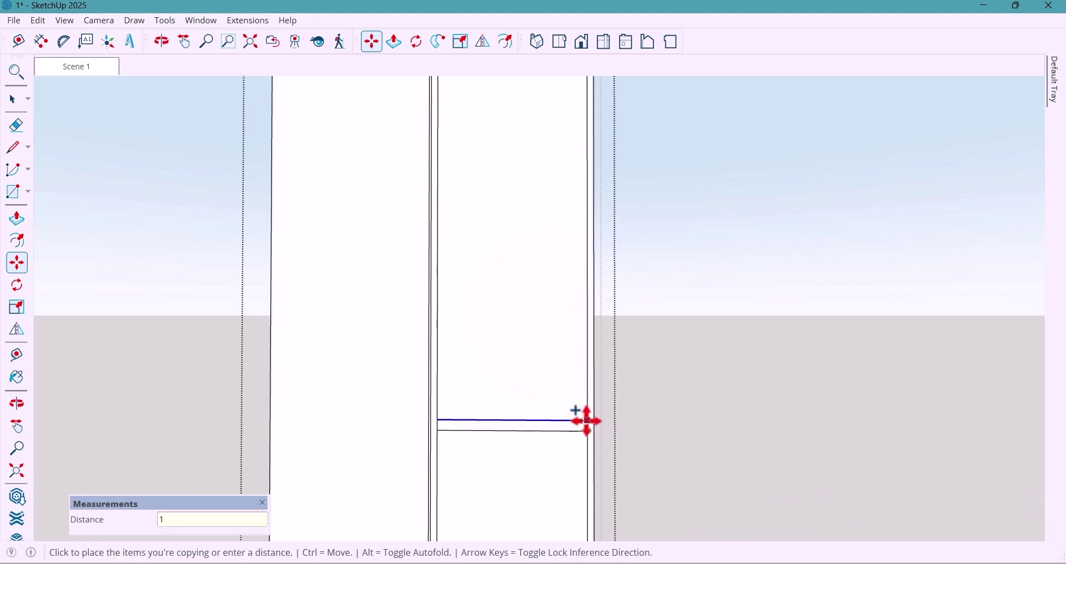
left_click(586, 425)
key("space")
Copy the shelf's line pair upward inside the right half and array it x3 at equal spacing.
middle_click_drag(587, 428, 558, 428)
key("m")
key("ctrl")
left_click(581, 425)
scroll(579, 422, "down", 6)
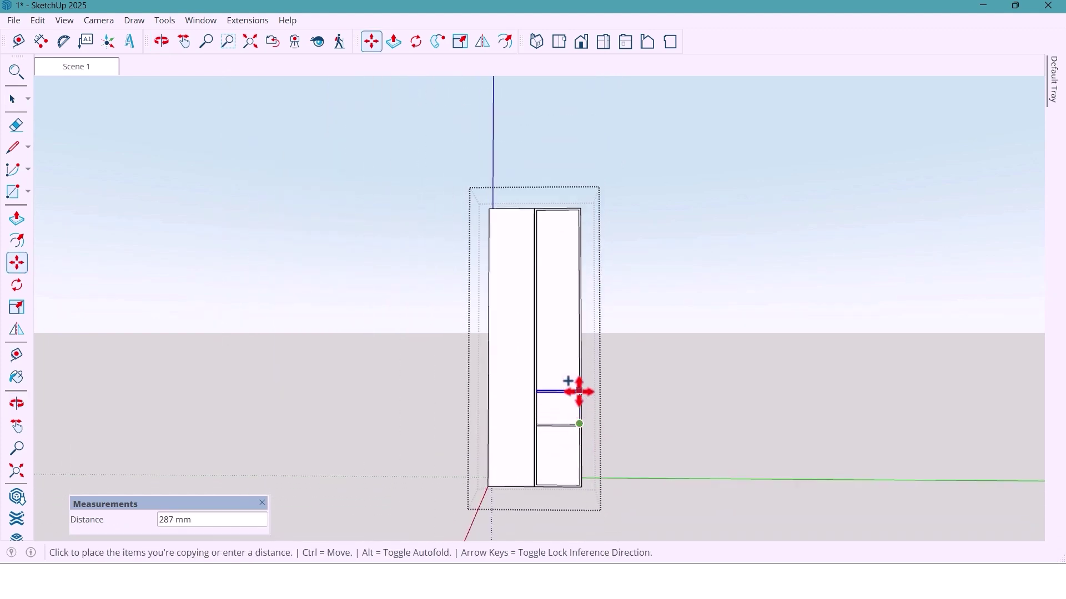
key("Return")
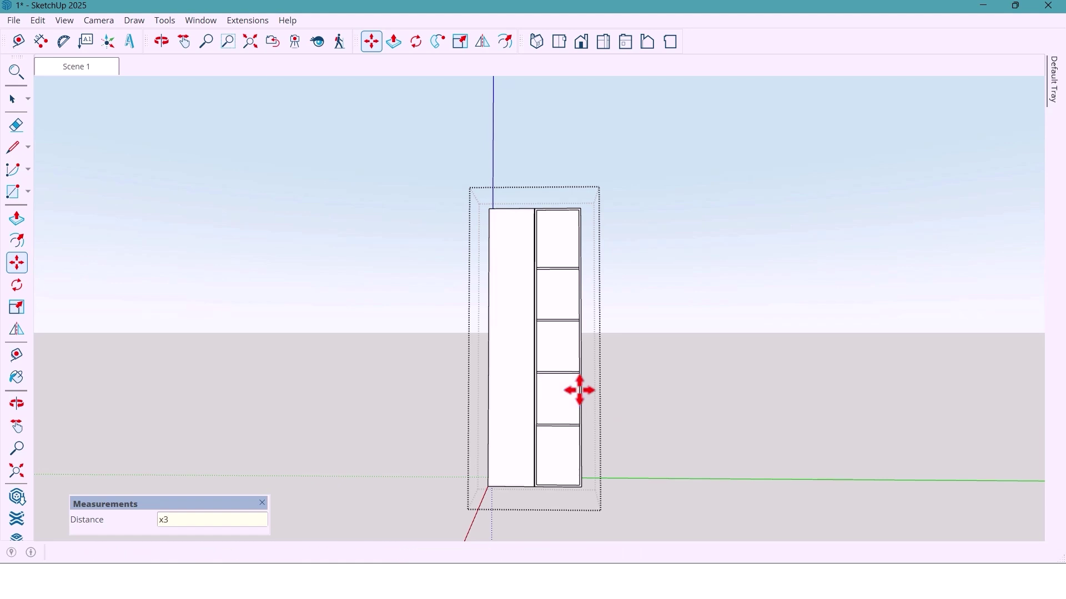
Push the top compartment's face 290 mm back into the cabinet.
key("o")
left_click_drag(612, 417, 562, 418)
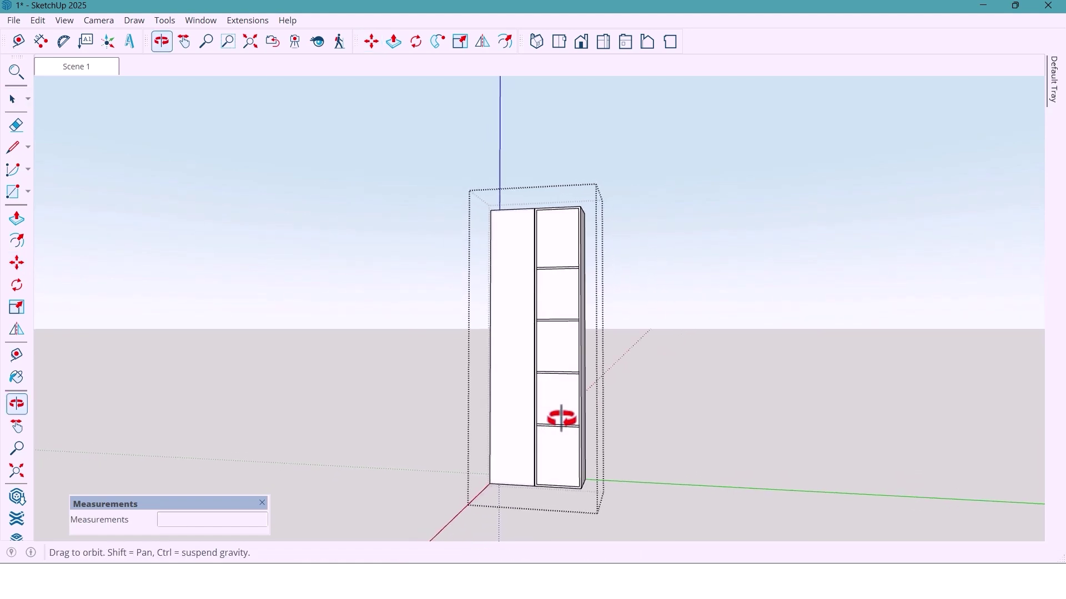
middle_click_drag(562, 418, 562, 420)
key("p")
scroll(542, 285, "up", 5)
middle_click_drag(551, 248, 561, 378)
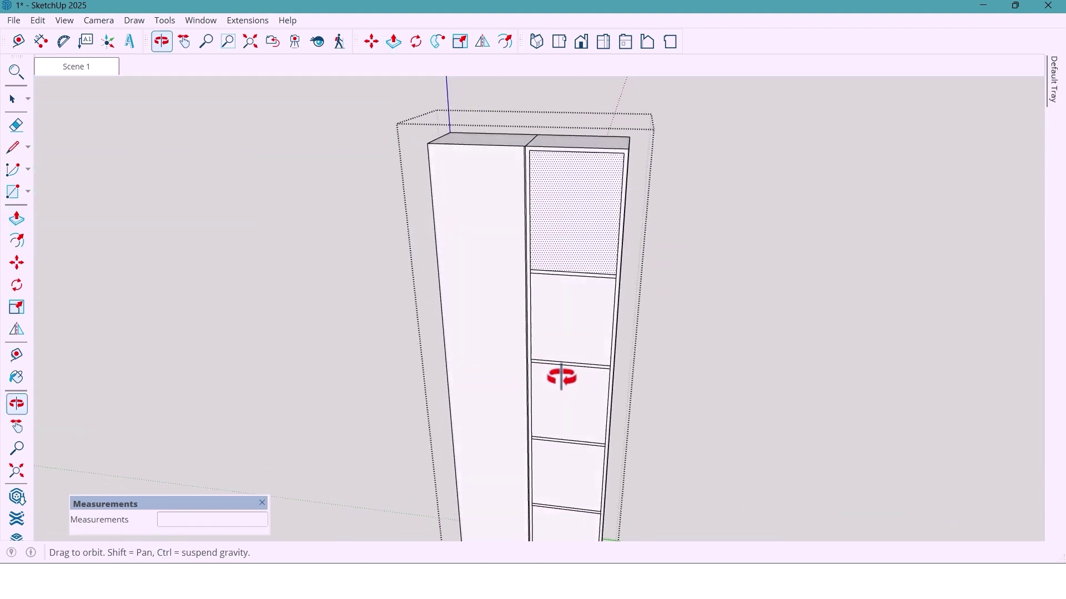
left_click(581, 262)
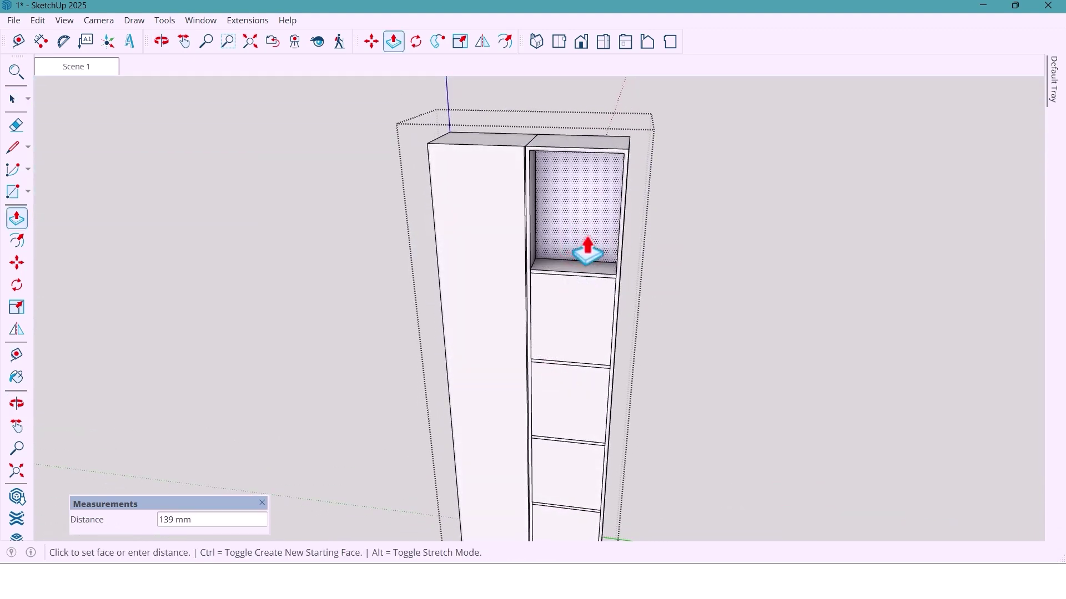
key("Return")
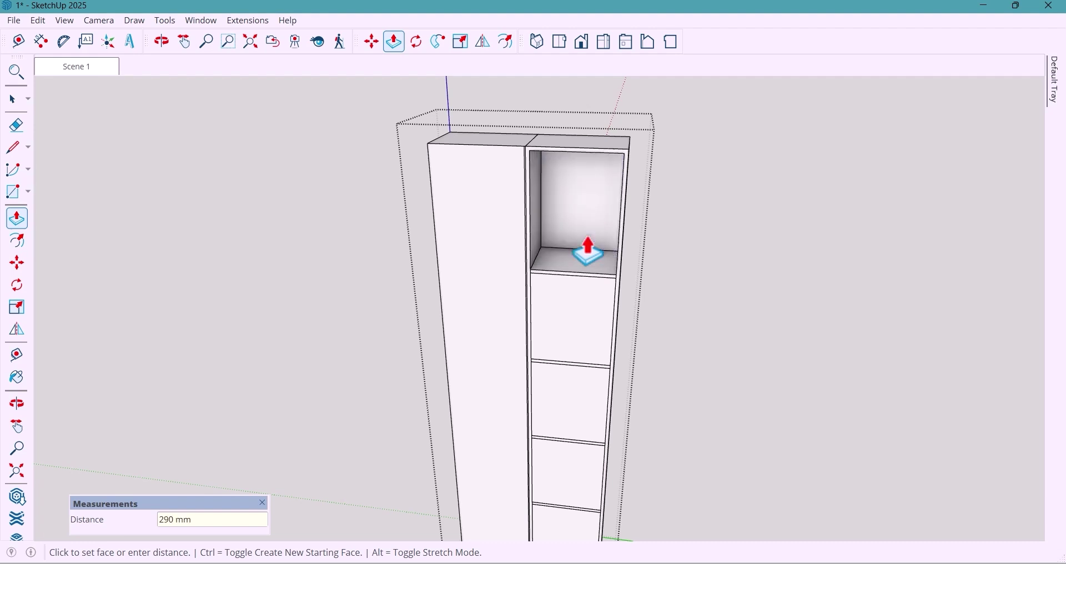
Recess the four remaining shelf compartments to the same 290 mm depth.
scroll(587, 333, "down", 4)
middle_click_drag(588, 290, 577, 351)
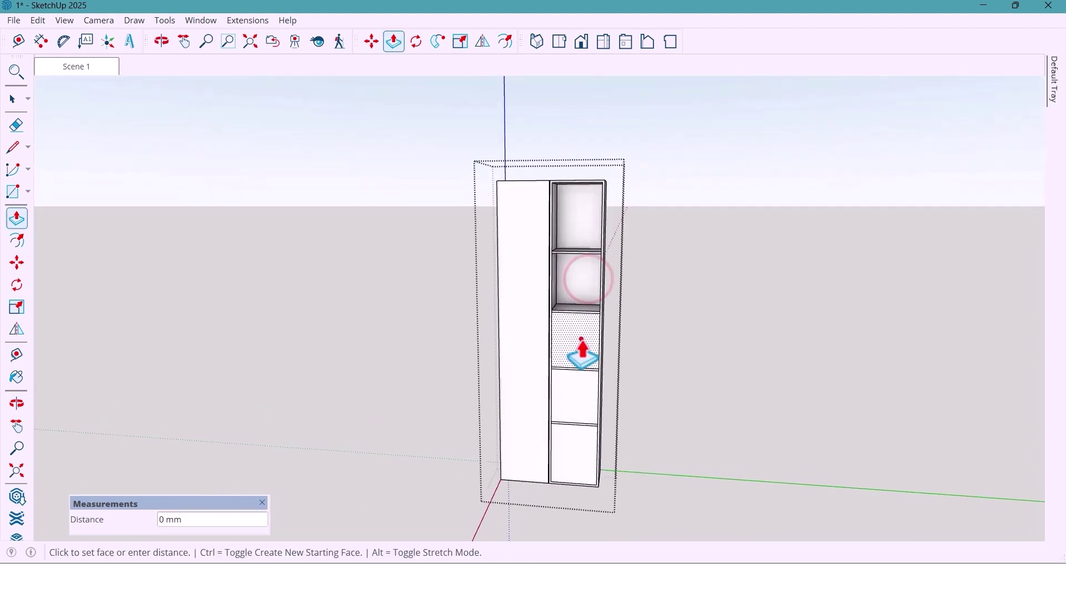
double_click(578, 337)
double_click(574, 389)
double_click(574, 436)
key("space")
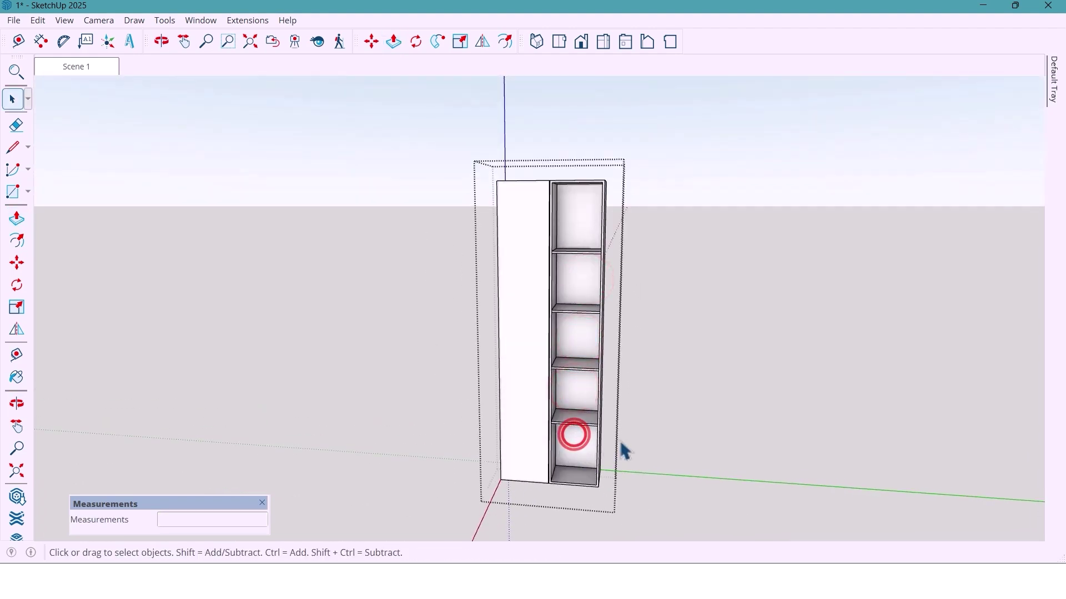
Close the tall cabinet's group and open the wall panel's group for editing.
middle_click_drag(623, 448, 644, 378)
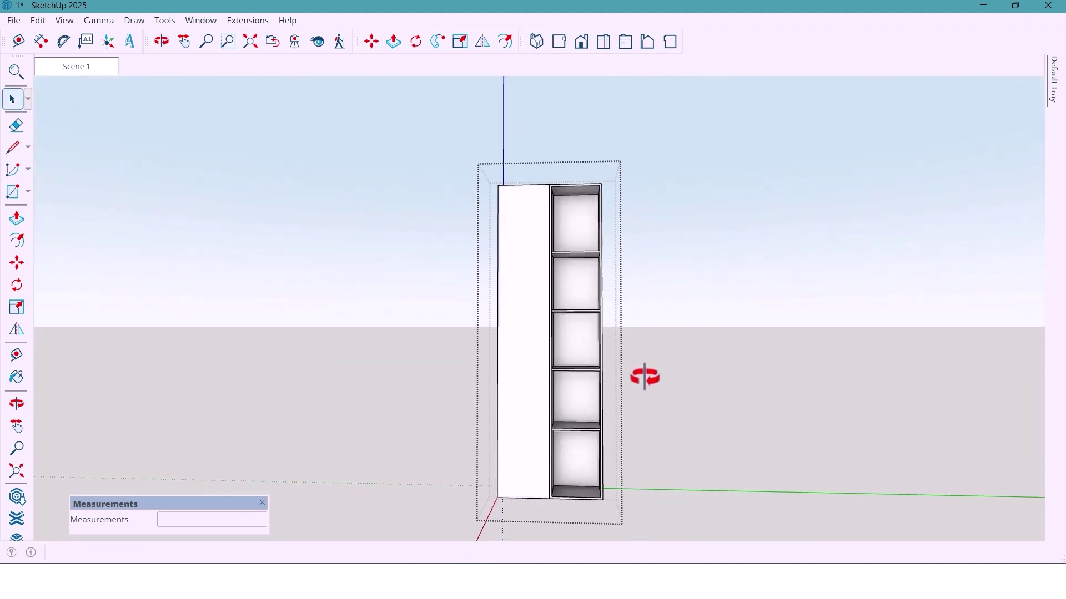
left_click(644, 377)
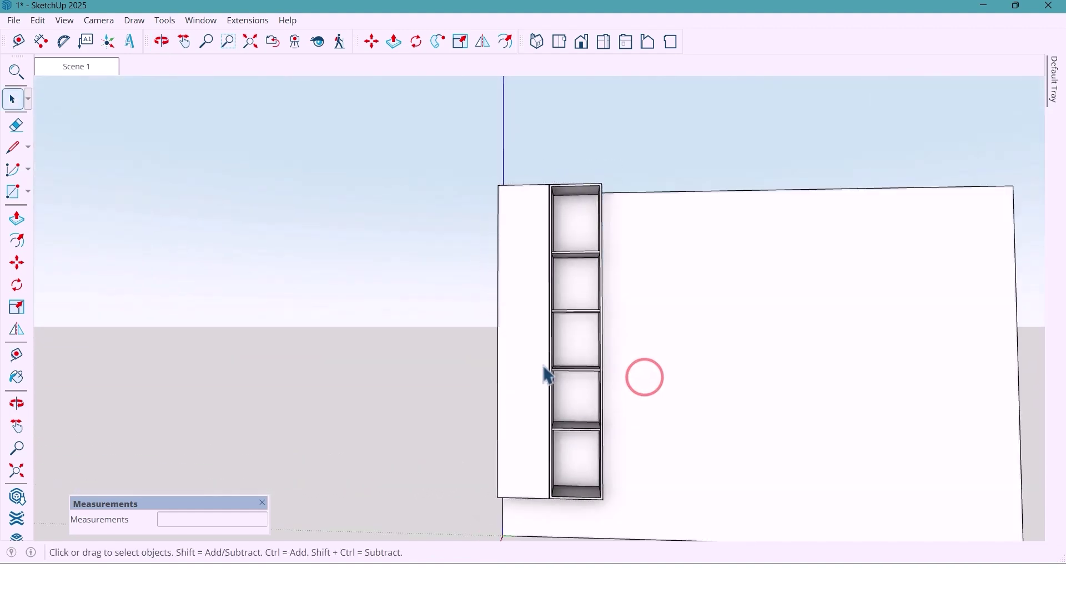
middle_click_drag(543, 366, 526, 366)
scroll(524, 363, "down", 2)
middle_click_drag(503, 315, 390, 293, "shift")
middle_click_drag(391, 293, 467, 303)
left_click(511, 401)
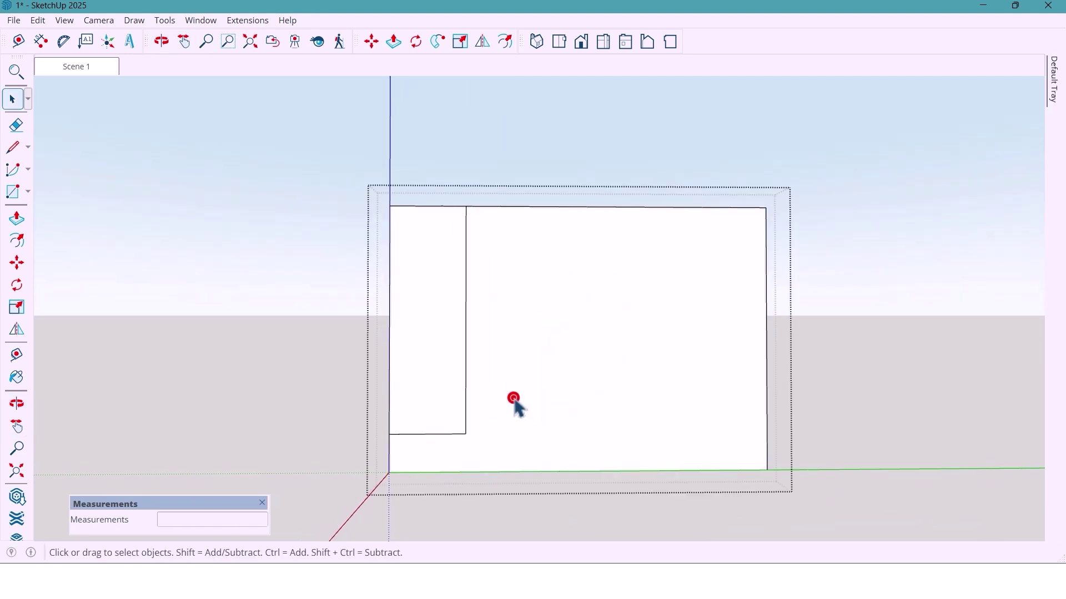
Copy the wall panel's right vertical edge 1000 mm inward along the wall.
middle_click_drag(521, 481, 588, 465)
left_click(768, 428)
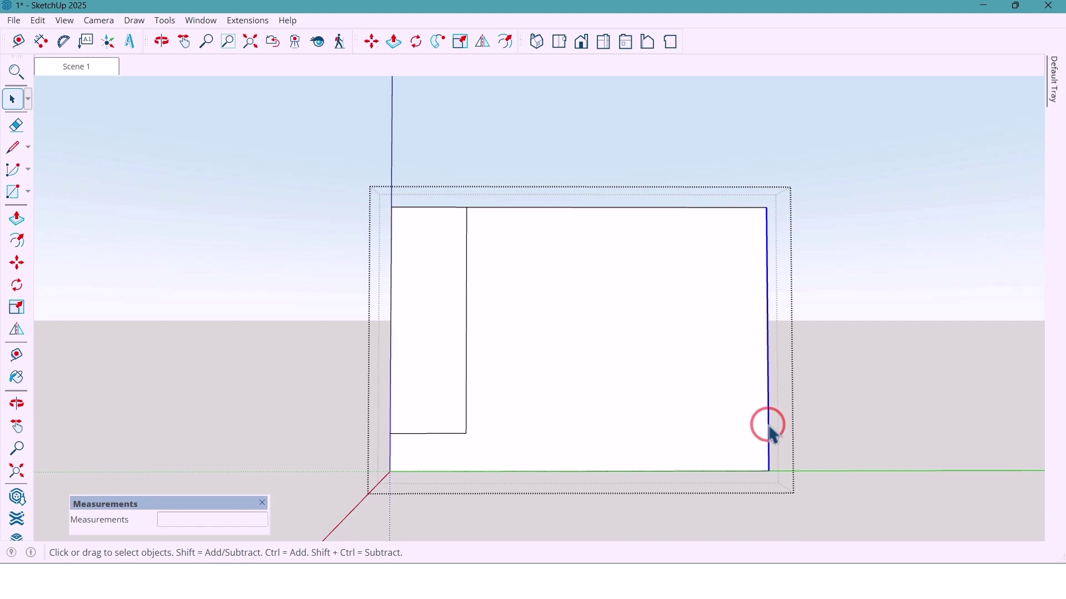
key("m")
key("ctrl")
left_click(765, 209)
type("1000")
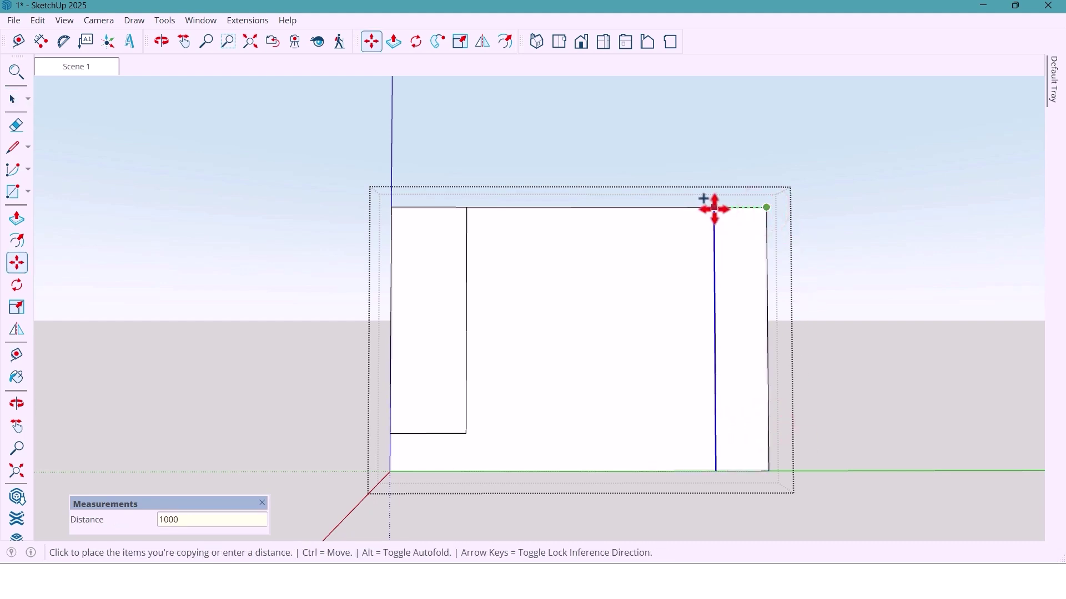
key("Return")
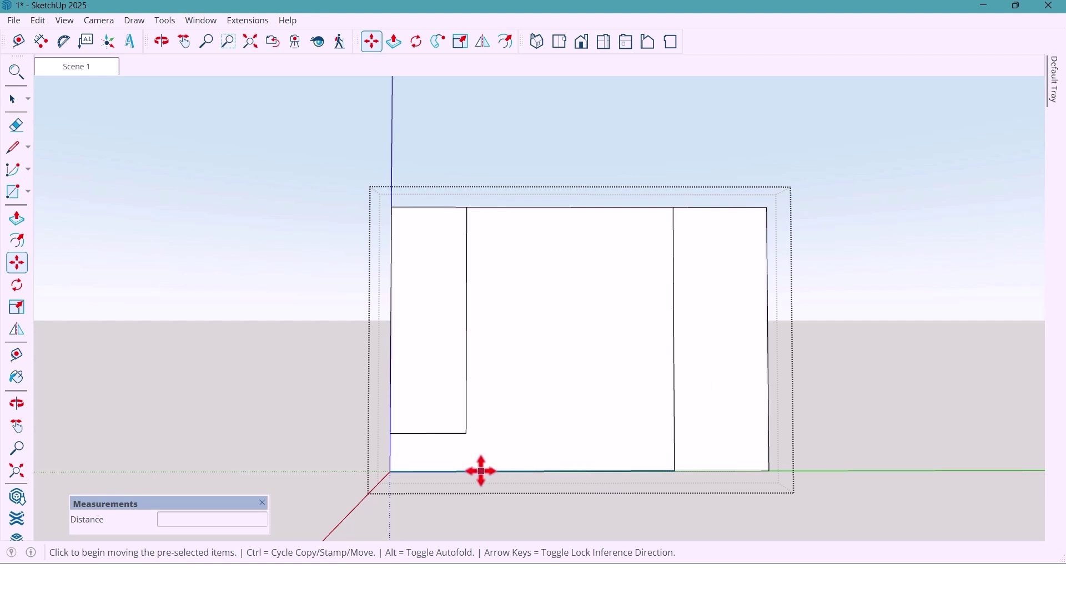
Copy the bottom edge left of the 1000 mm strip 400 mm upward, and copy that line 250 mm back down.
left_click(390, 473)
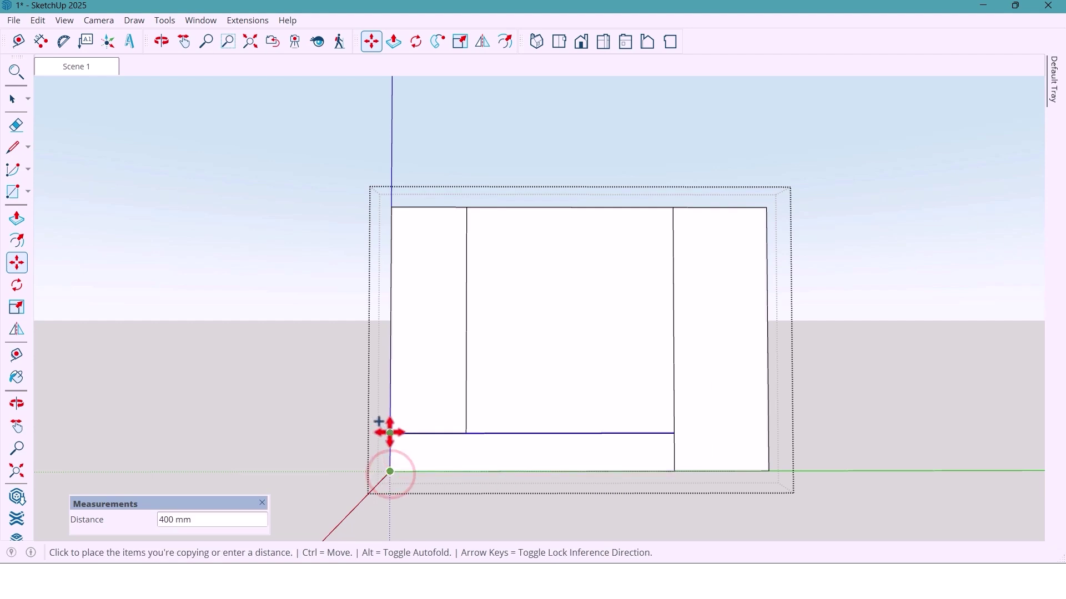
left_click(390, 433)
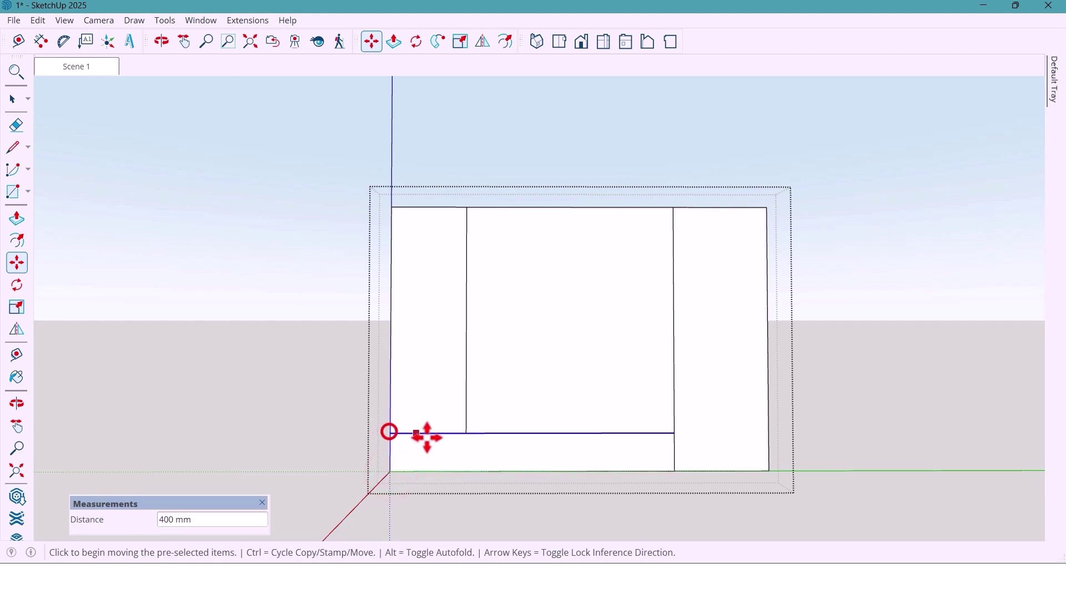
left_click(391, 434)
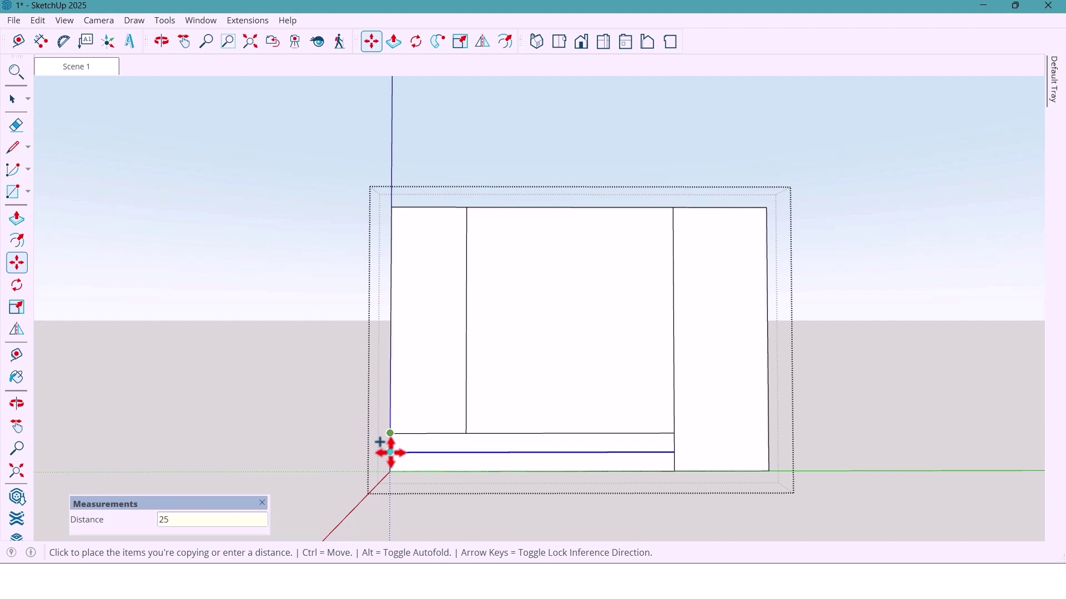
type("250")
key("Return")
key("space")
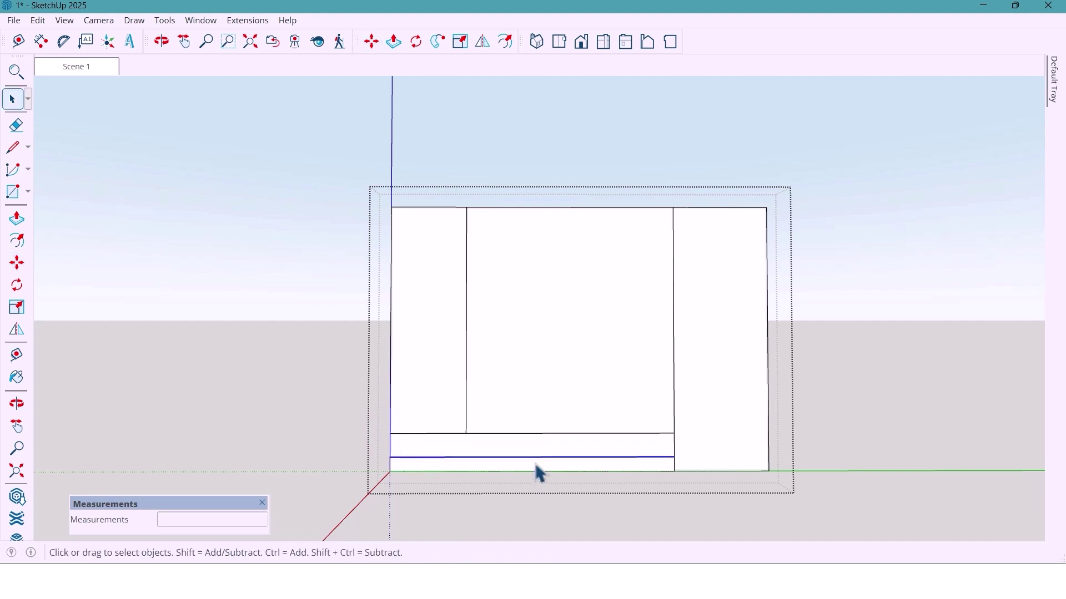
Bring the 250 mm high horizontal strip out of the wall group in place and make it a separate group.
left_click(541, 446)
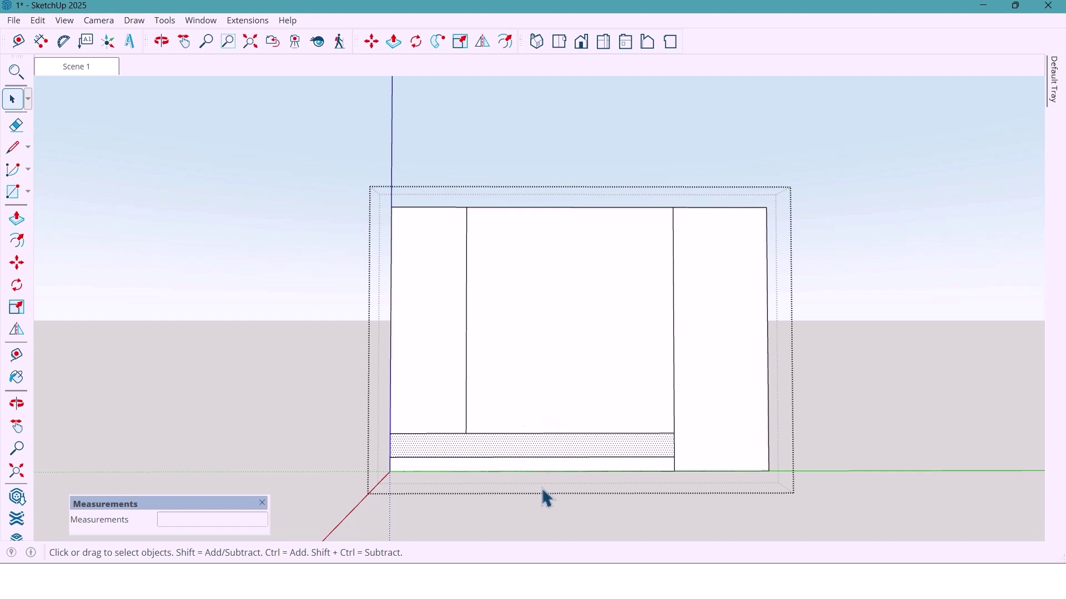
left_click(825, 422)
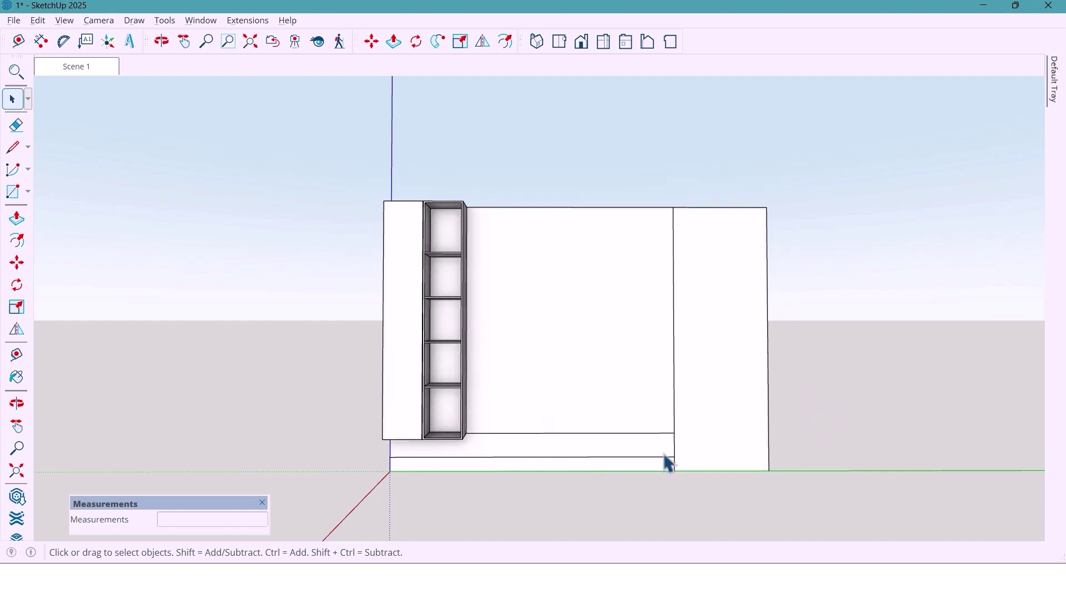
double_click(666, 455)
key("p")
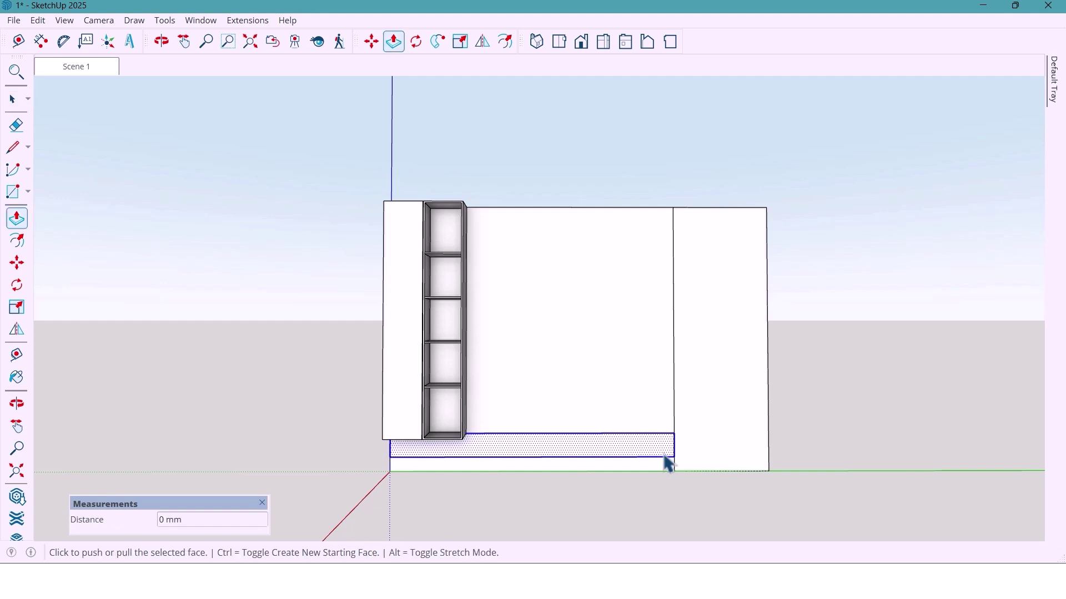
key("space")
right_click(642, 458)
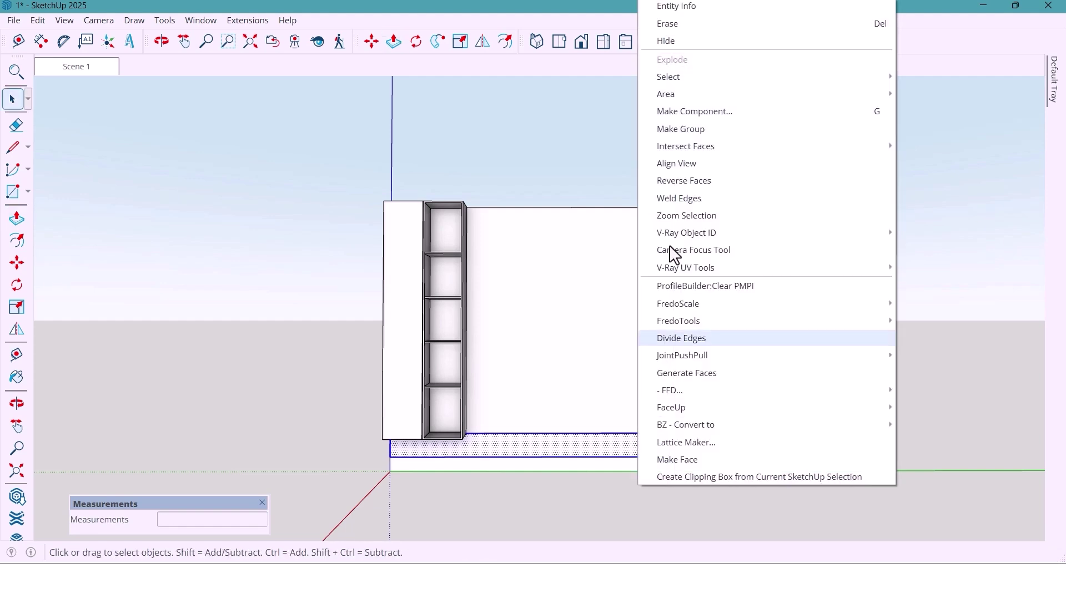
left_click(684, 130)
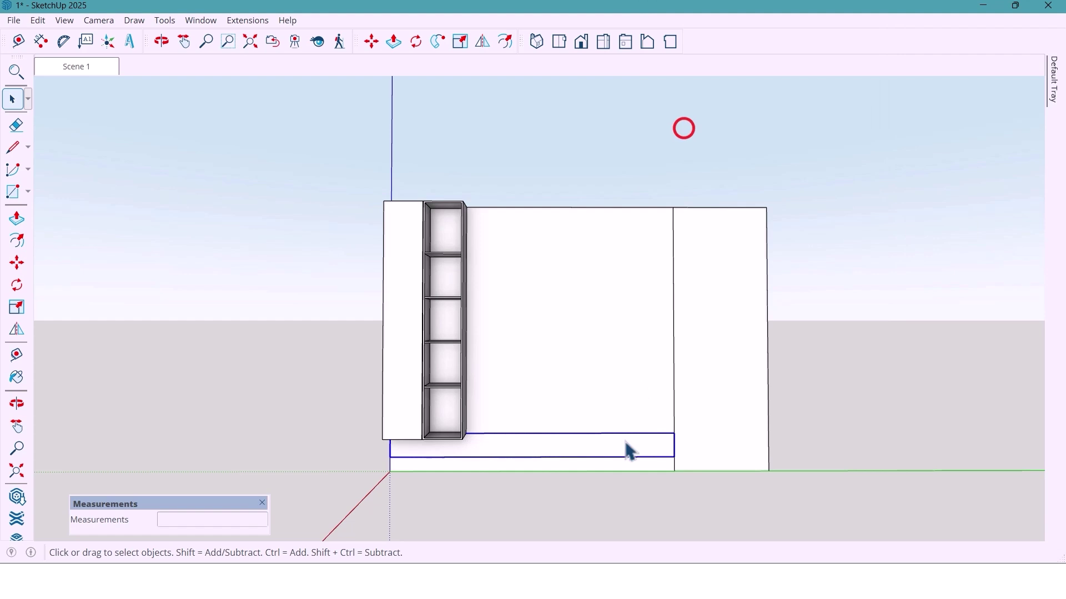
Open the low horizontal strip's group and extrude its front face 300 mm out from the wall.
double_click(557, 454)
key("p")
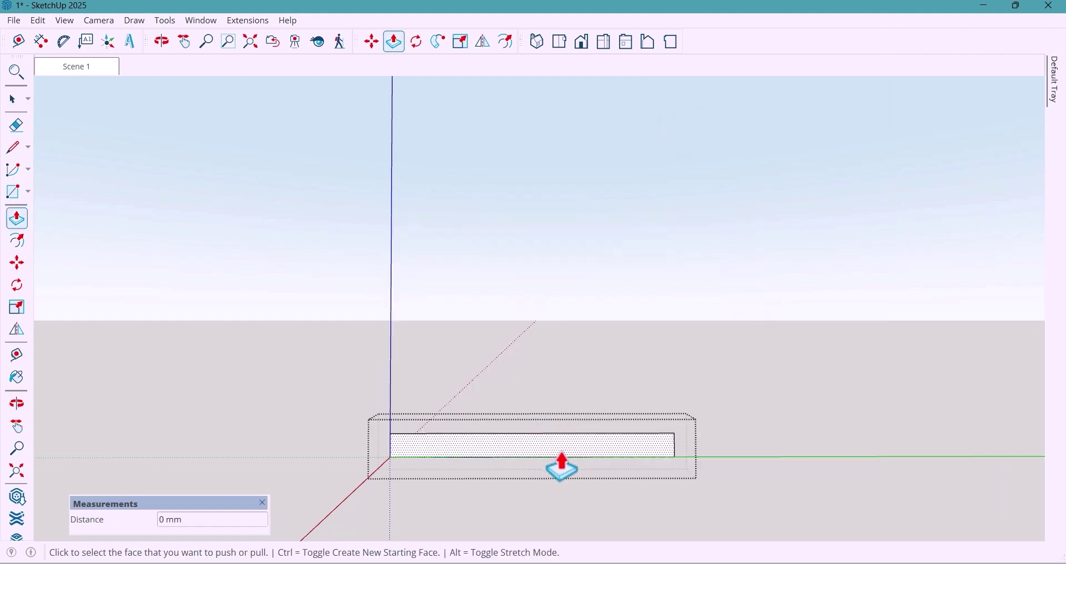
middle_click_drag(563, 469, 557, 464)
left_click(559, 450)
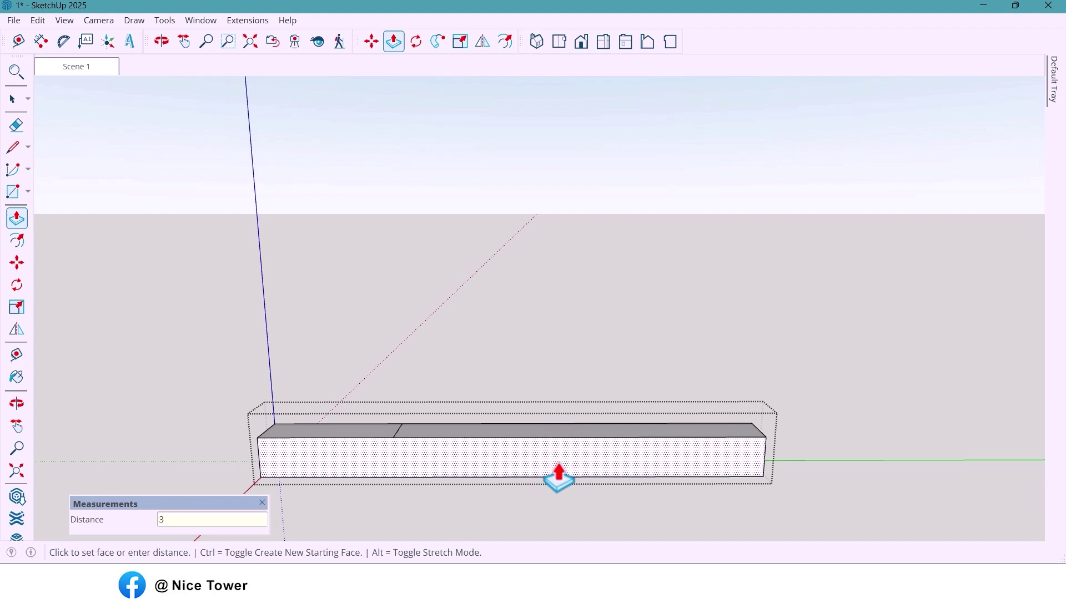
key("Return")
Raise the longer right-hand part of the low unit's top face 20 mm with Push/Pull, keeping the original edges as a new starting face.
scroll(505, 389, "down", 2)
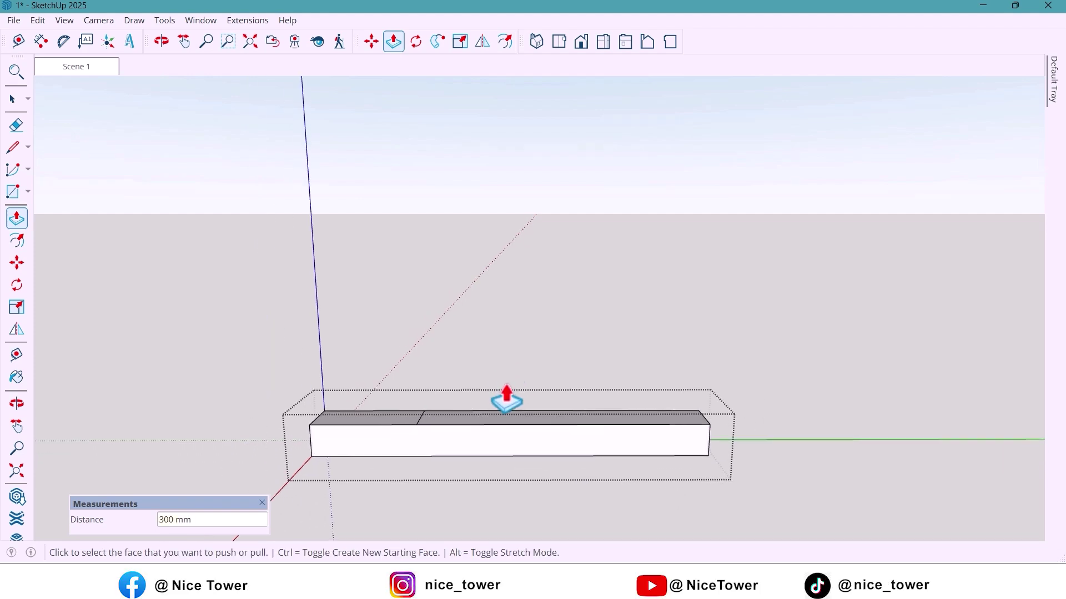
middle_click_drag(506, 390, 490, 416)
scroll(490, 416, "up", 3)
left_click(514, 432)
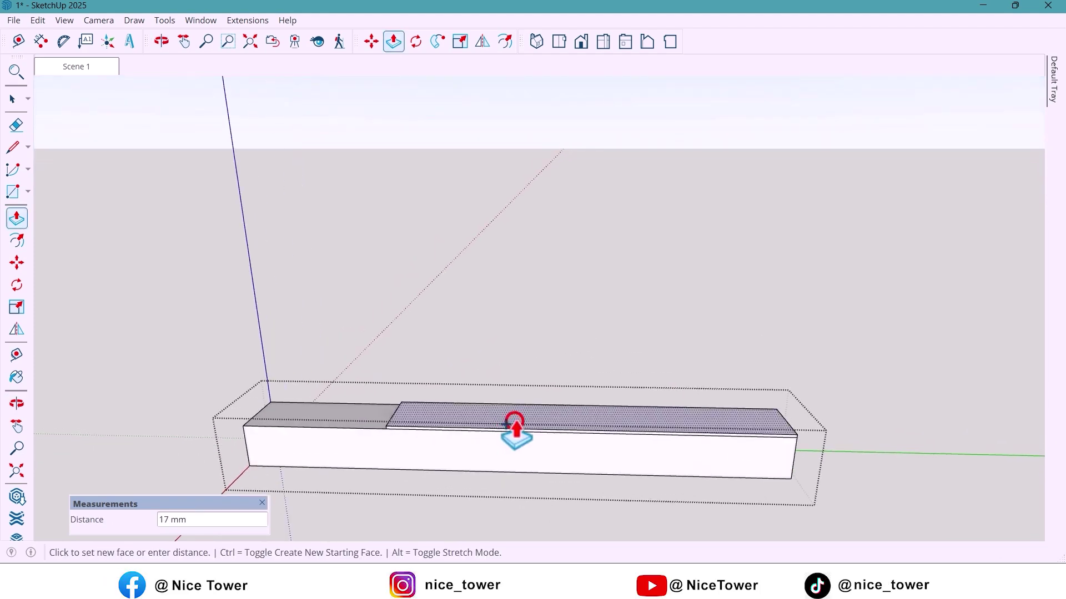
key("Return")
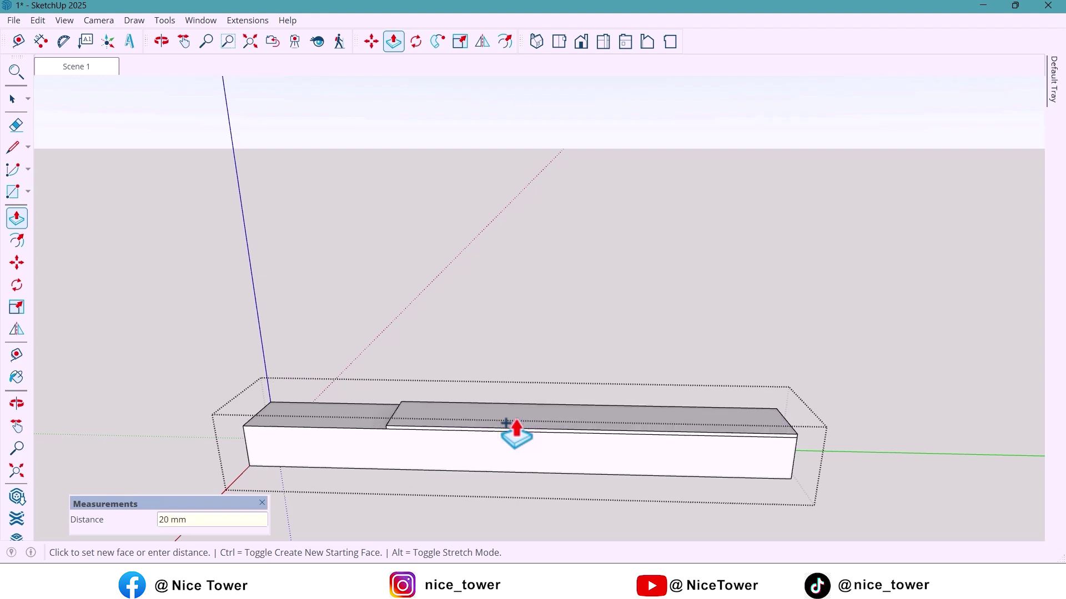
key("space")
Draw a vertical line on the low unit's front from the bottom edge's endpoint up to the start of the raised top.
middle_click_drag(511, 427, 413, 468)
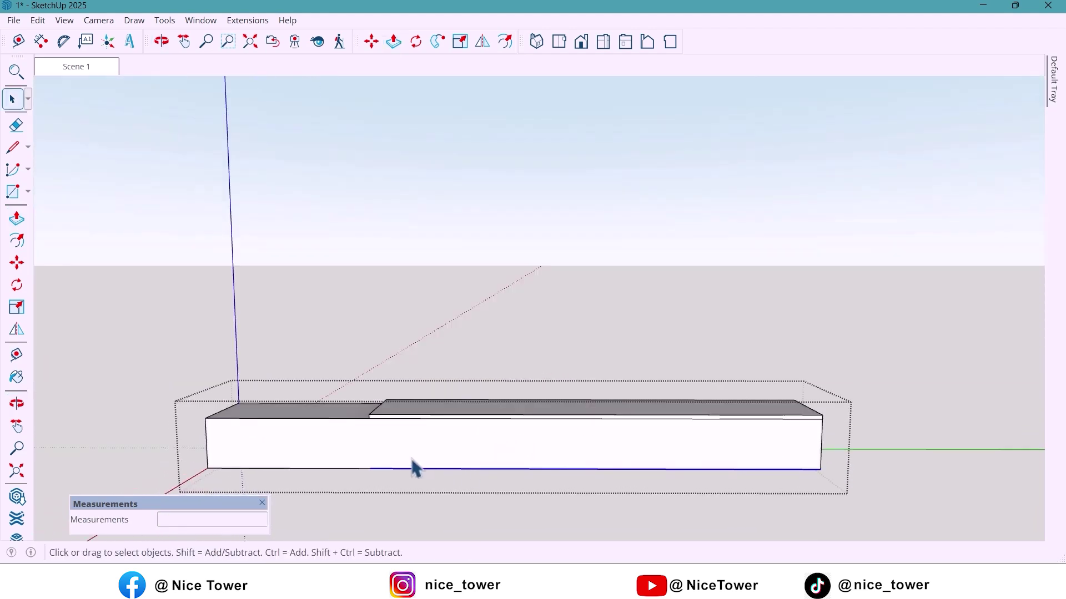
key("l")
left_click(371, 467)
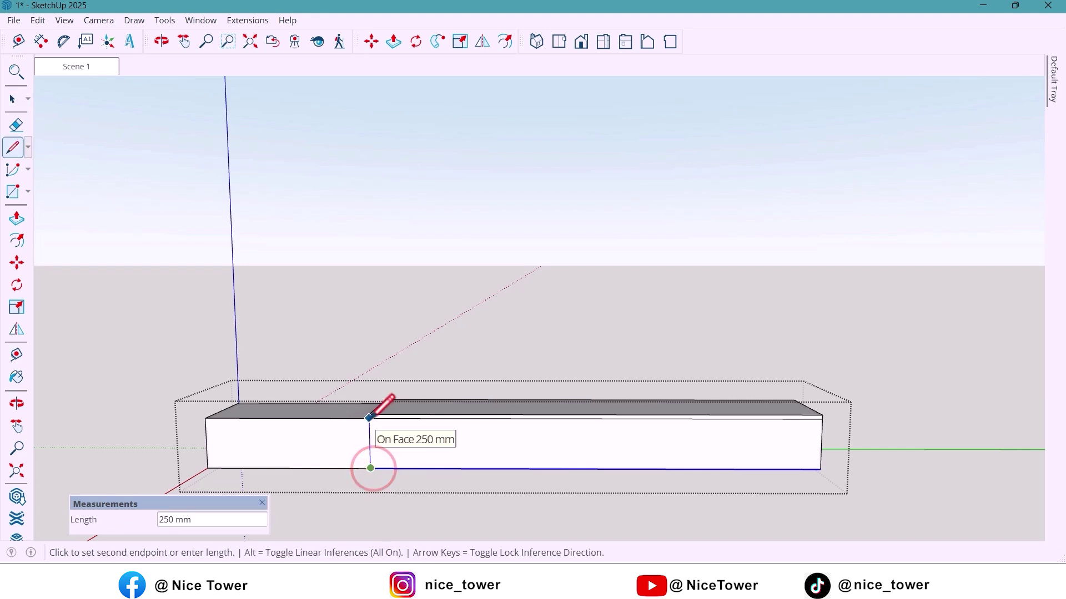
left_click(369, 417)
key("space")
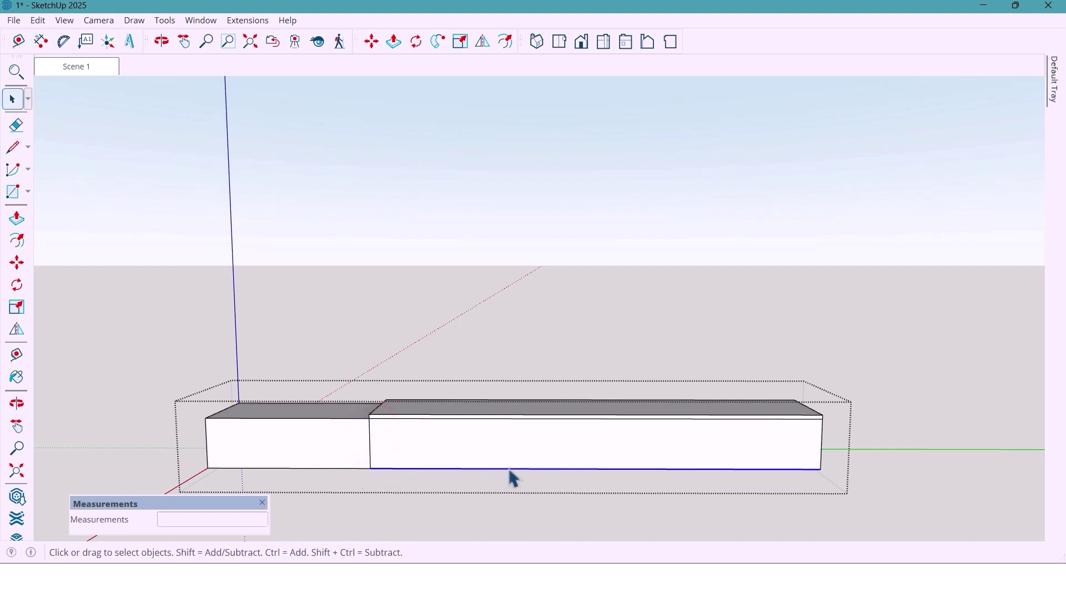
Divide the front bottom edge under the raised top into three equal segments and draw vertical lines up from both division points.
right_click(513, 479)
left_click(562, 173)
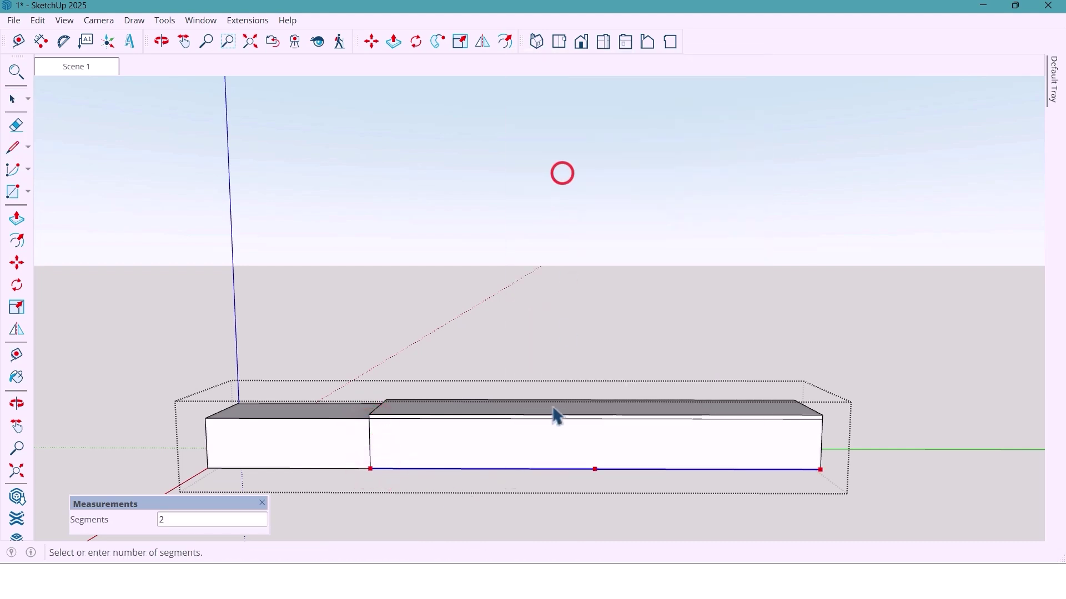
left_click(552, 462)
key("l")
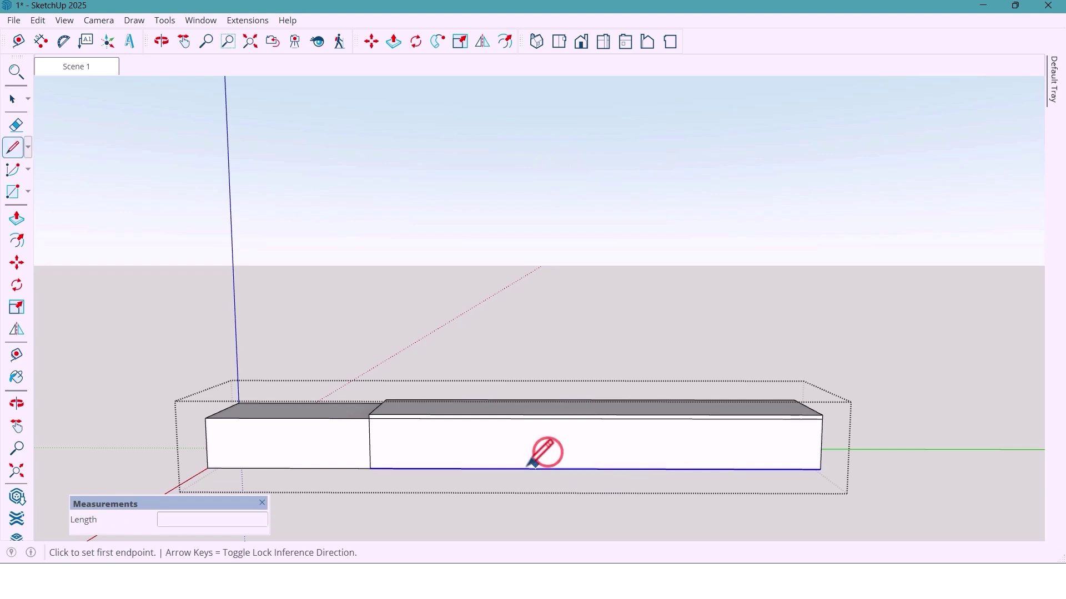
left_click(520, 469)
left_click(520, 418)
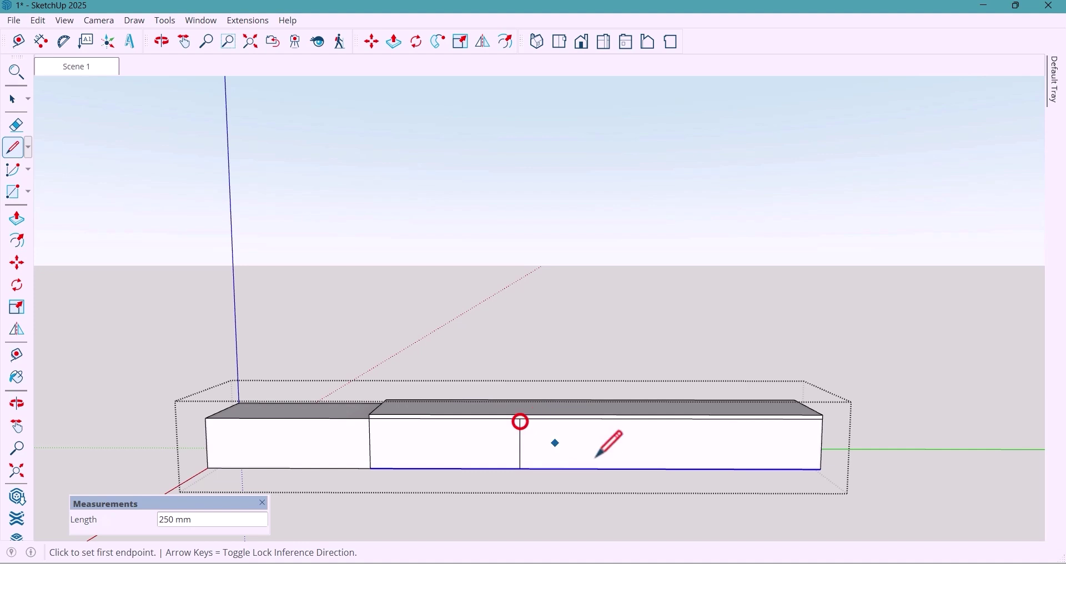
left_click(670, 470)
left_click(671, 417)
middle_click_drag(588, 414, 572, 462)
key("space")
Copy the vertical line below the start of the raised top a few millimetres to the left to outline a narrow gap strip.
scroll(402, 438, "up", 5)
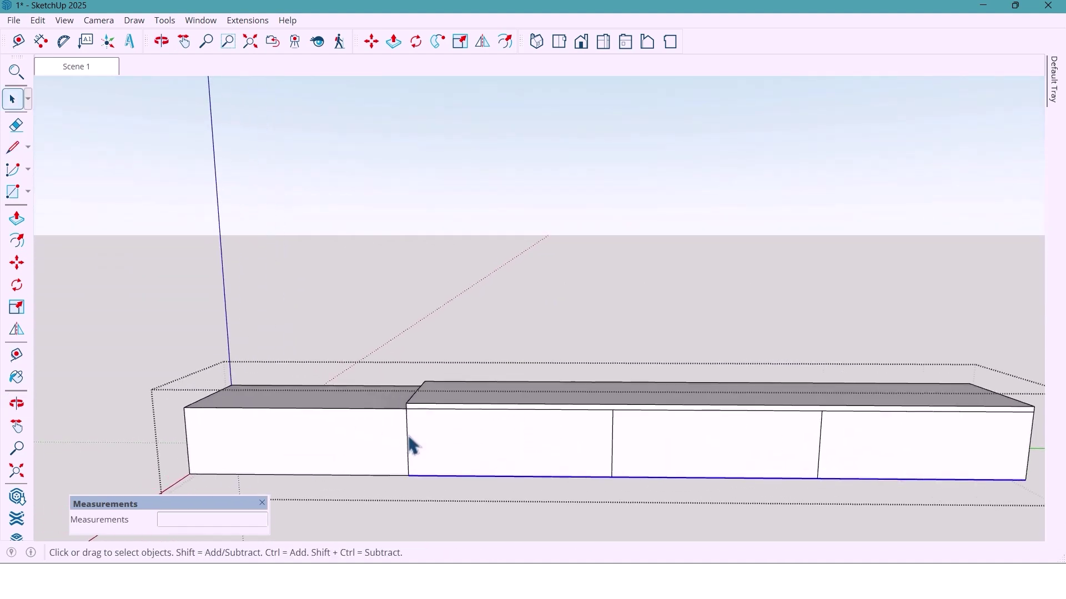
key("m")
scroll(407, 433, "up", 5)
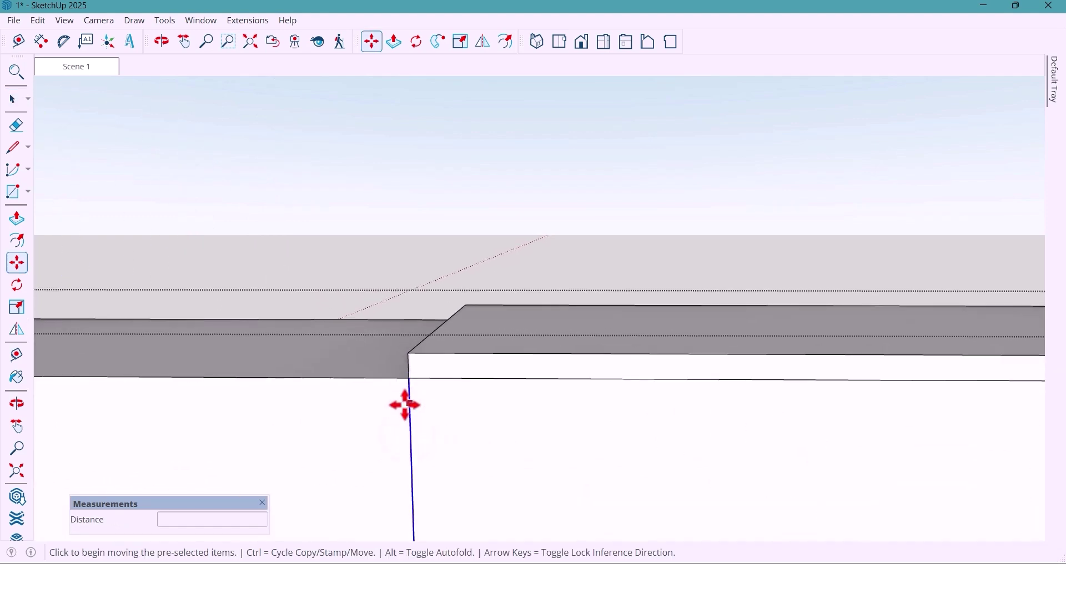
key("ctrl")
left_click(404, 381)
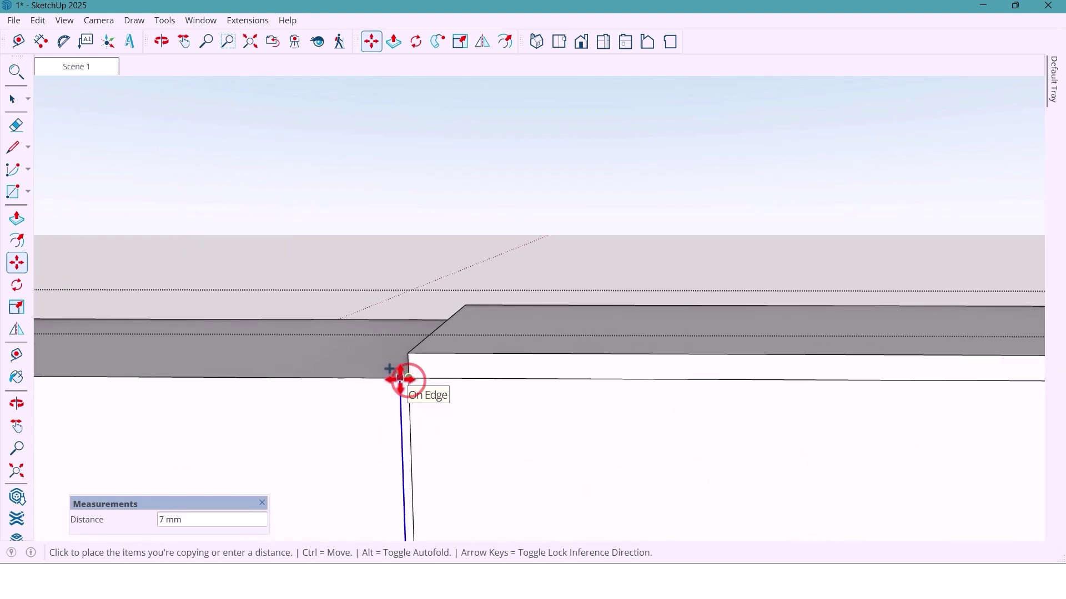
key("Return")
key("space")
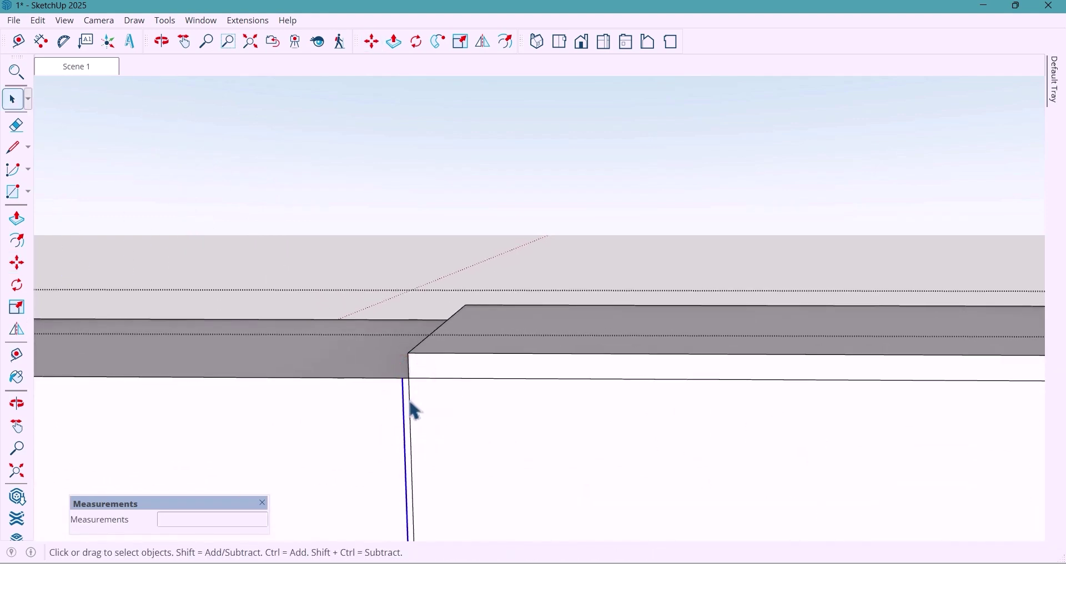
Copy the narrow gap strip onto each of the other two vertical division lines on the low unit's front.
key("m")
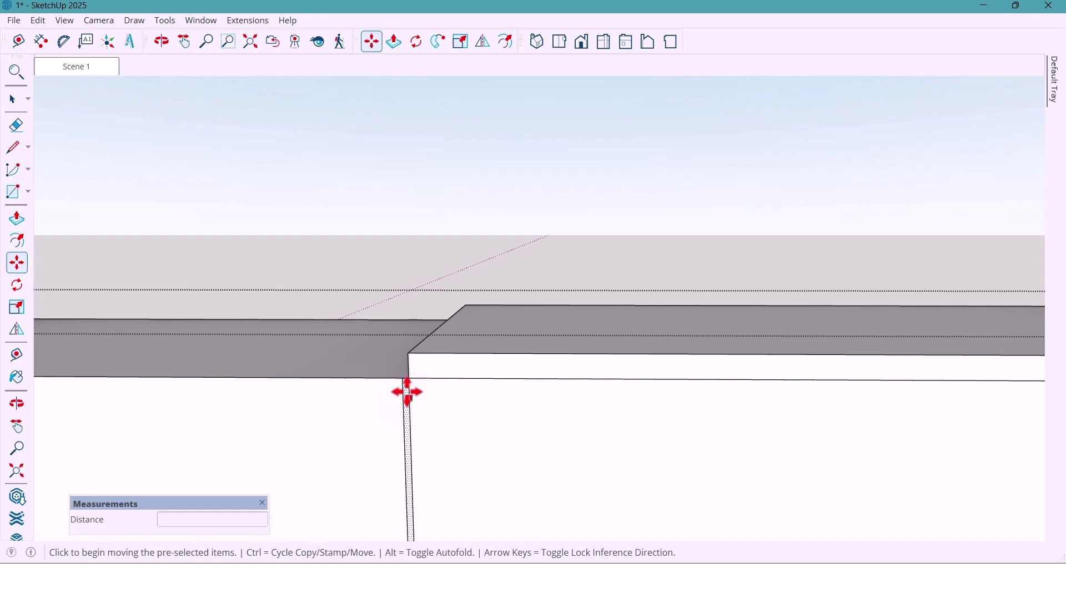
key("ctrl")
left_click(409, 380)
scroll(292, 384, "down", 8)
scroll(535, 398, "up", 2)
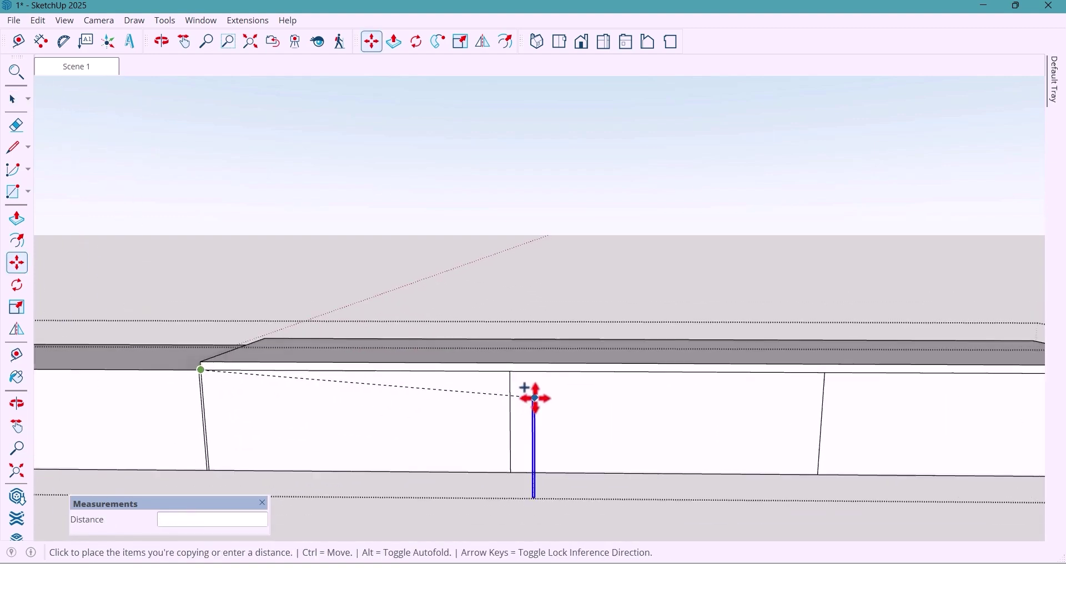
left_click(505, 373)
scroll(508, 377, "up", 2)
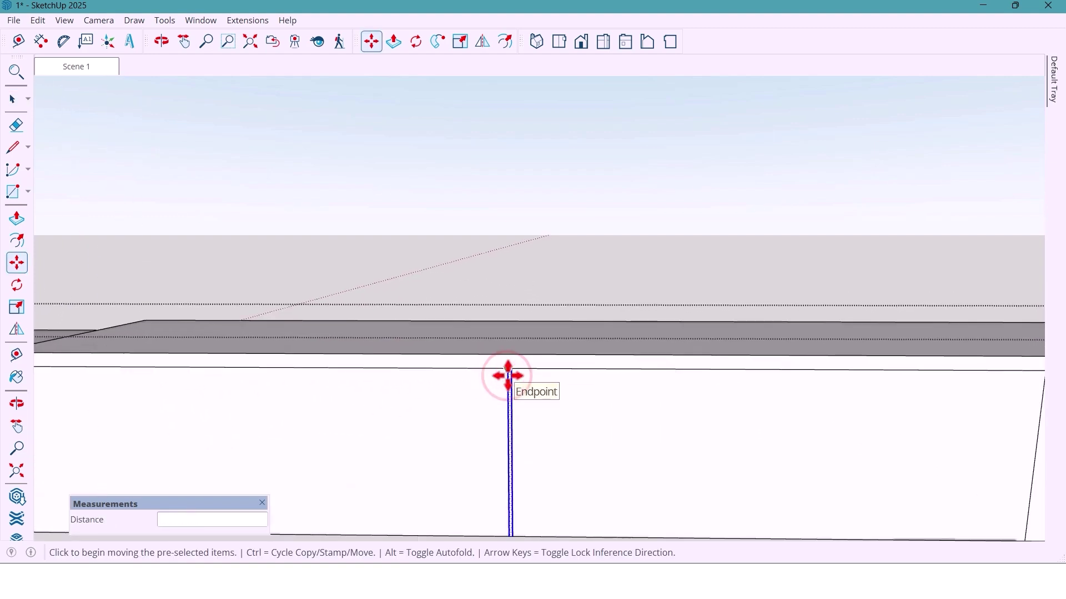
key("ctrl")
left_click(510, 372)
scroll(372, 377, "down", 3)
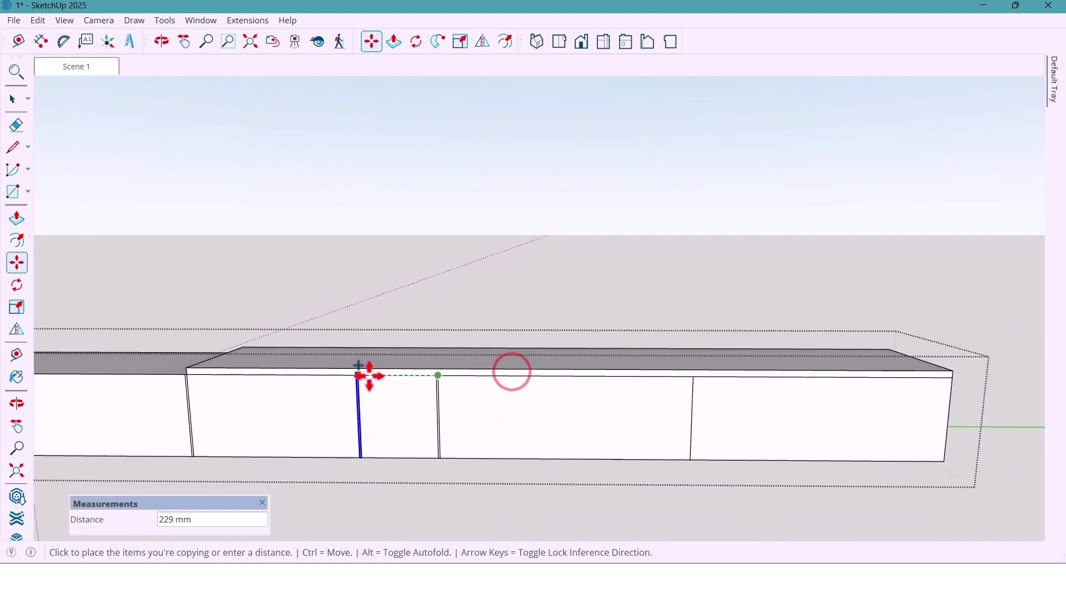
left_click(693, 380)
key("space")
scroll(631, 452, "down", 3)
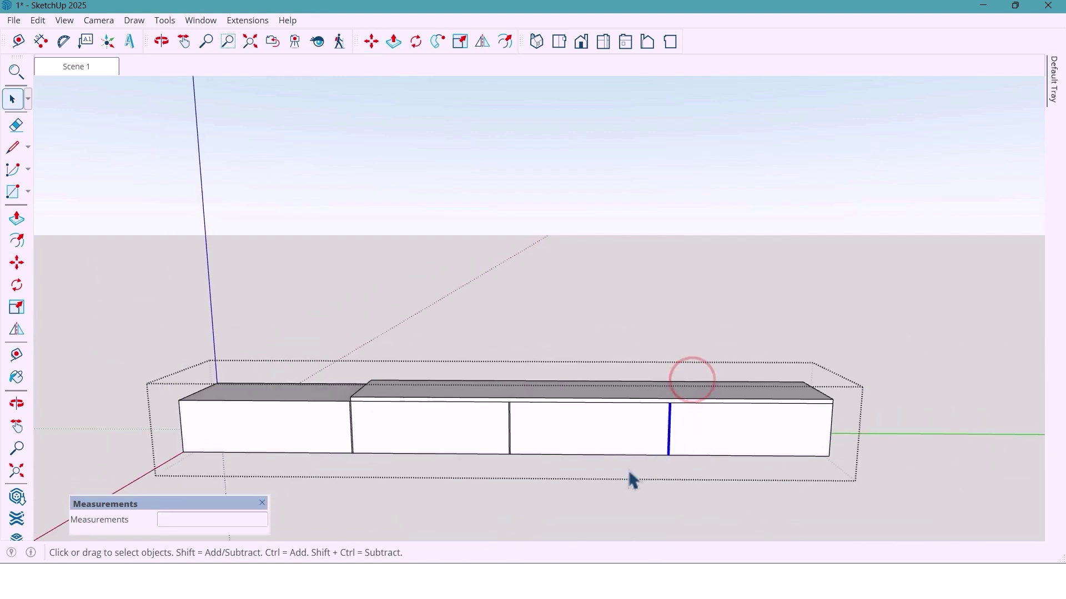
key("Escape")
Bring the wall's right 1000 mm wide strip out of the wall group in place and make it a separate group.
scroll(512, 482, "down", 3)
middle_click_drag(512, 481, 510, 438)
scroll(502, 486, "down", 3)
middle_click_drag(537, 402, 522, 455, "shift")
middle_click_drag(522, 455, 526, 420)
middle_click_drag(526, 420, 523, 381, "shift")
key("space")
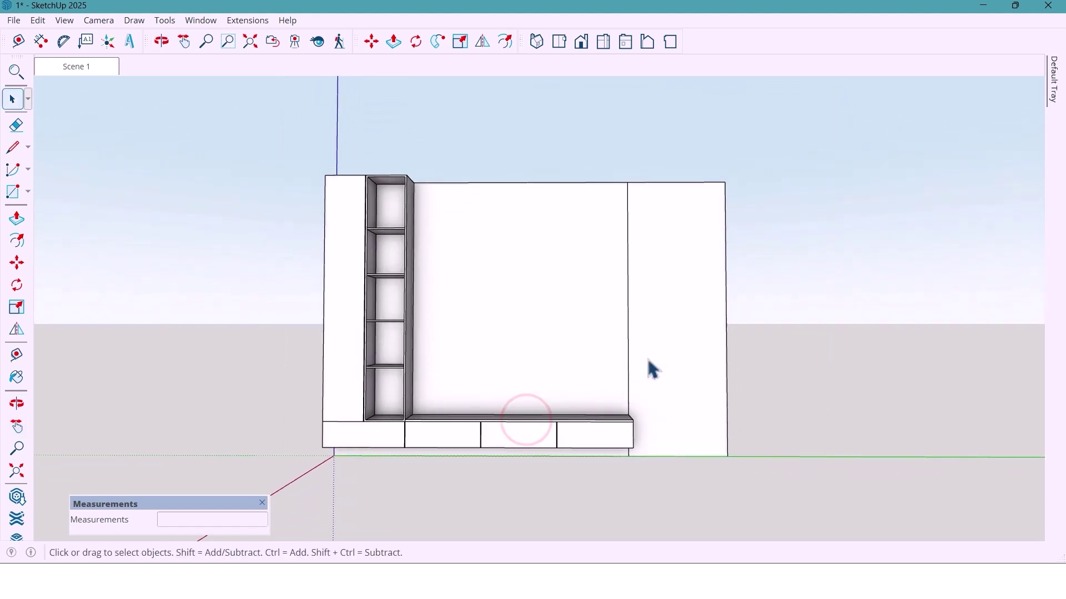
double_click(654, 361)
left_click(668, 333)
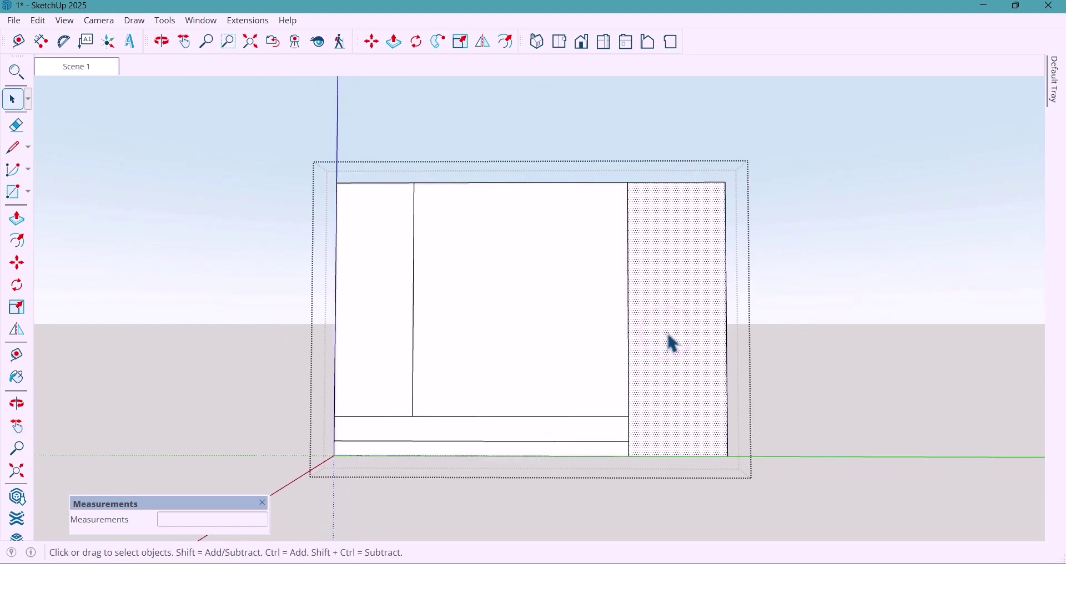
left_click(793, 407)
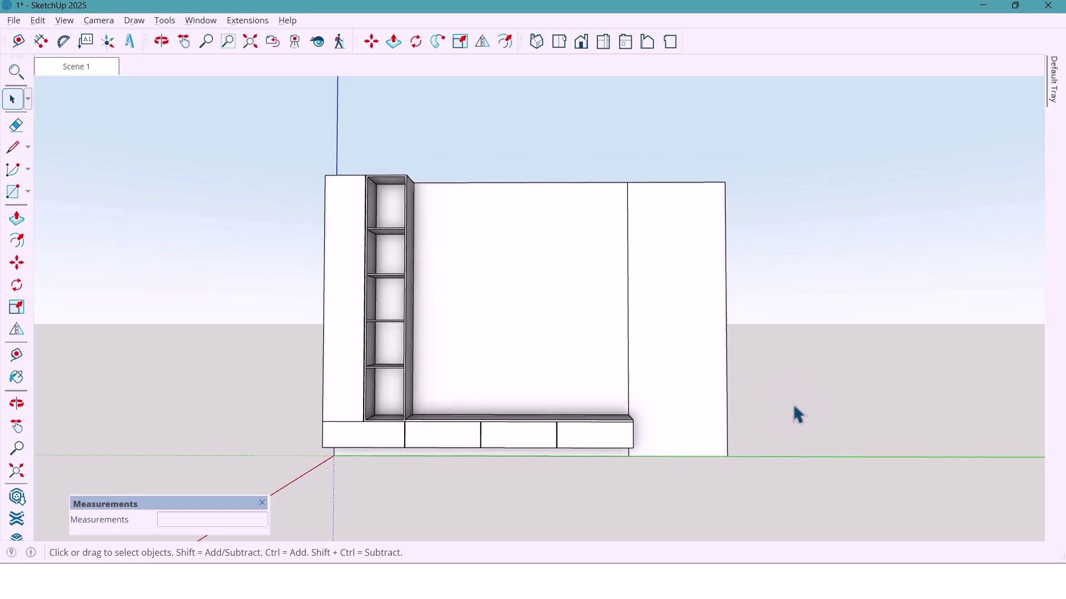
right_click(690, 288)
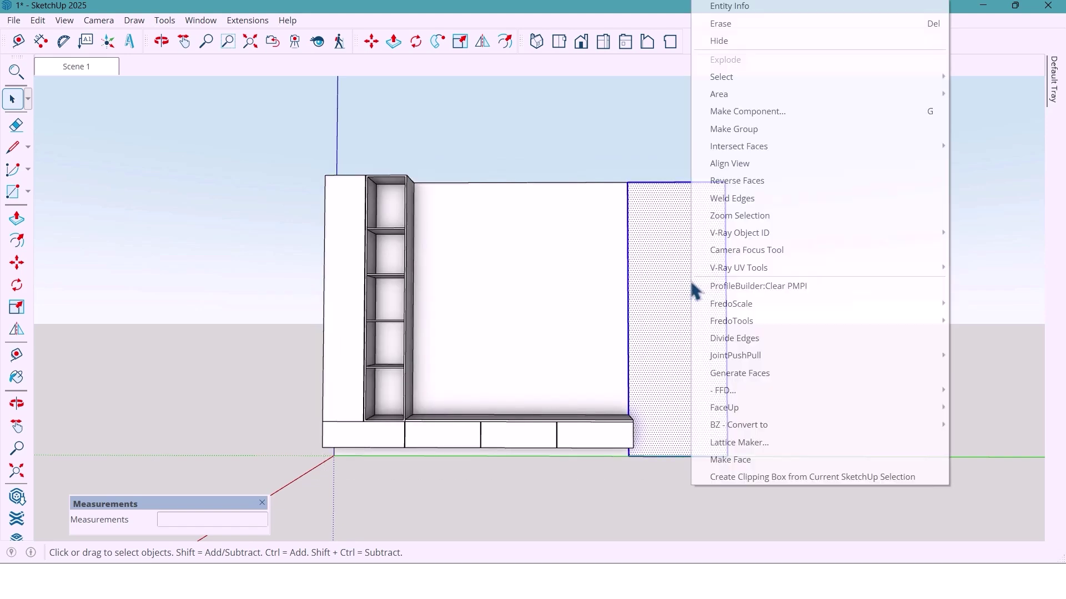
left_click(710, 130)
Show the 1001bit tools and create vertical louvres on the right strip's face with 20 mm depth, 20 mm thickness, 30 mm spacing, angle 0, location front.
right_click(706, 42)
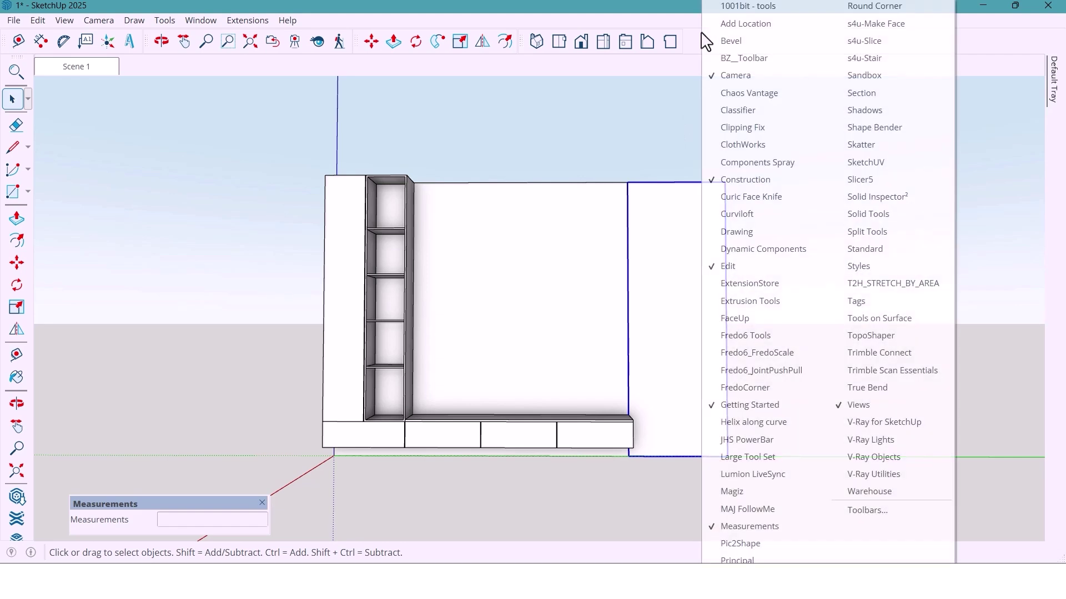
left_click(731, 8)
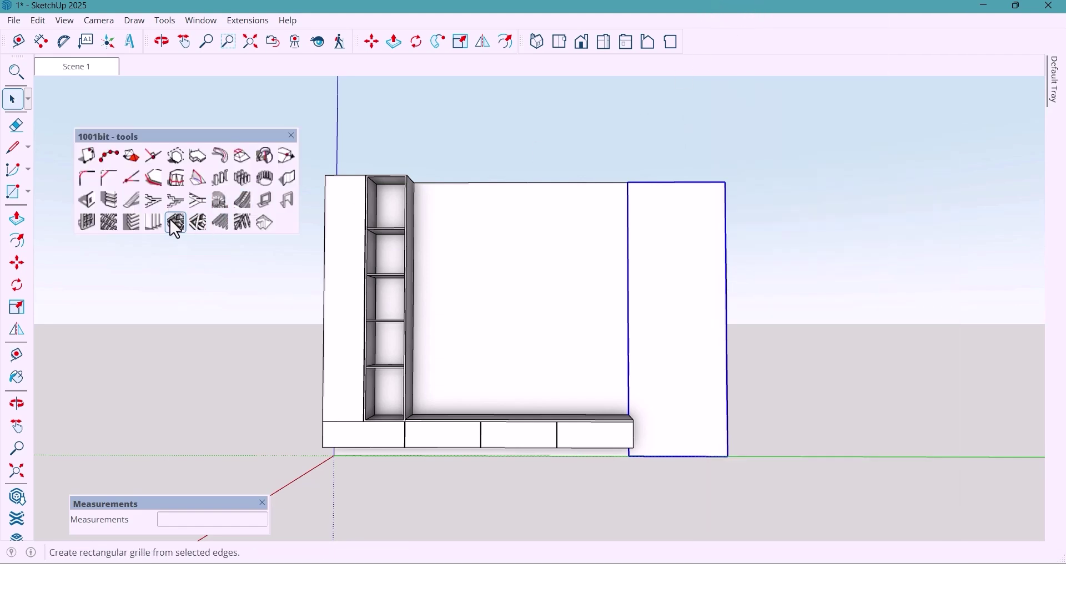
double_click(660, 221)
left_click(660, 227)
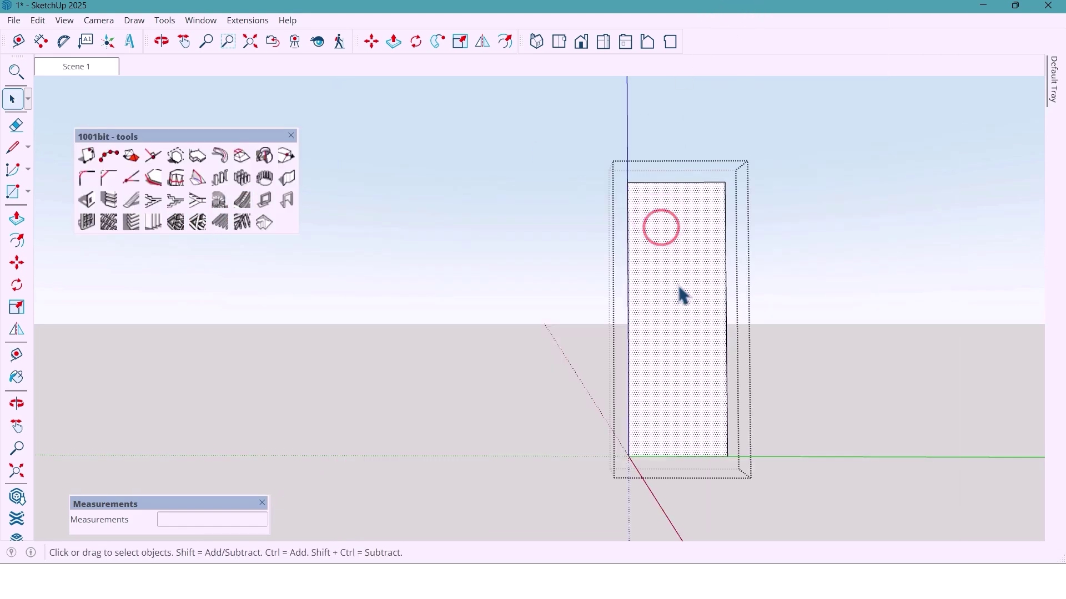
middle_click_drag(678, 286, 555, 273)
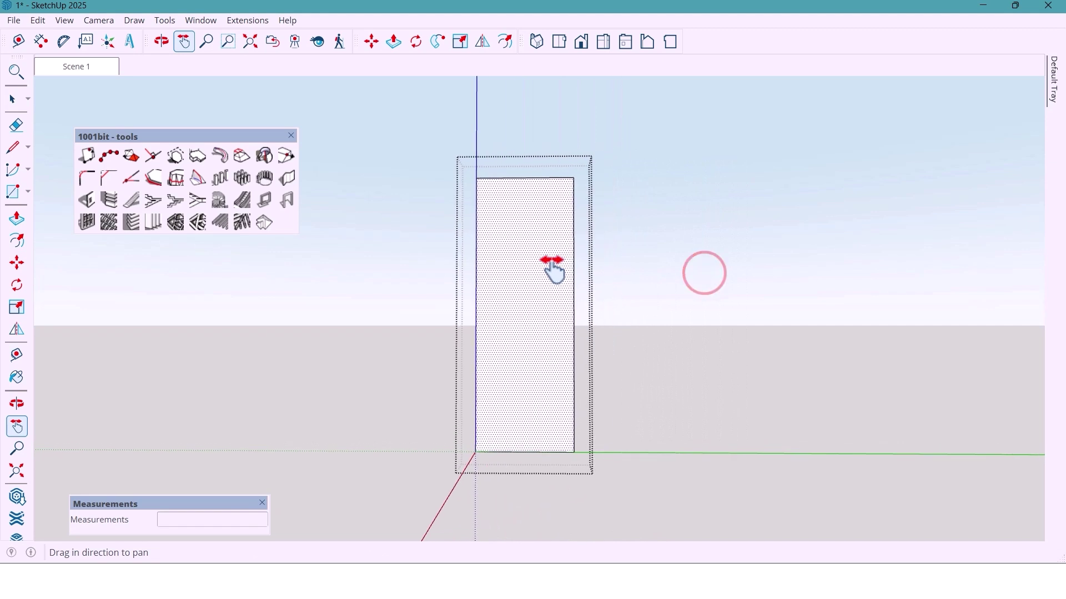
left_click(153, 223)
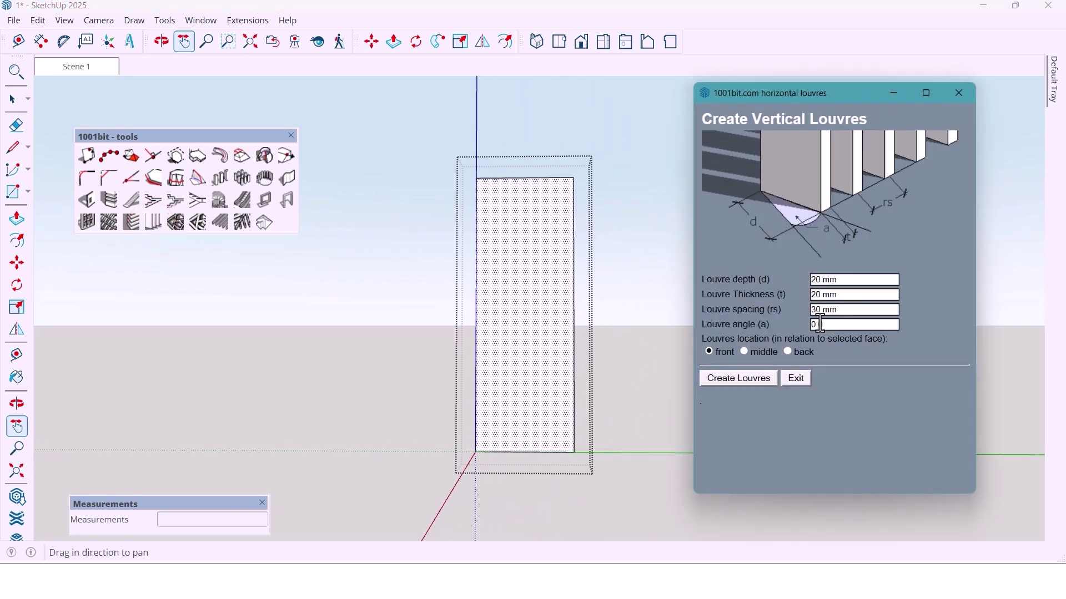
left_click(734, 379)
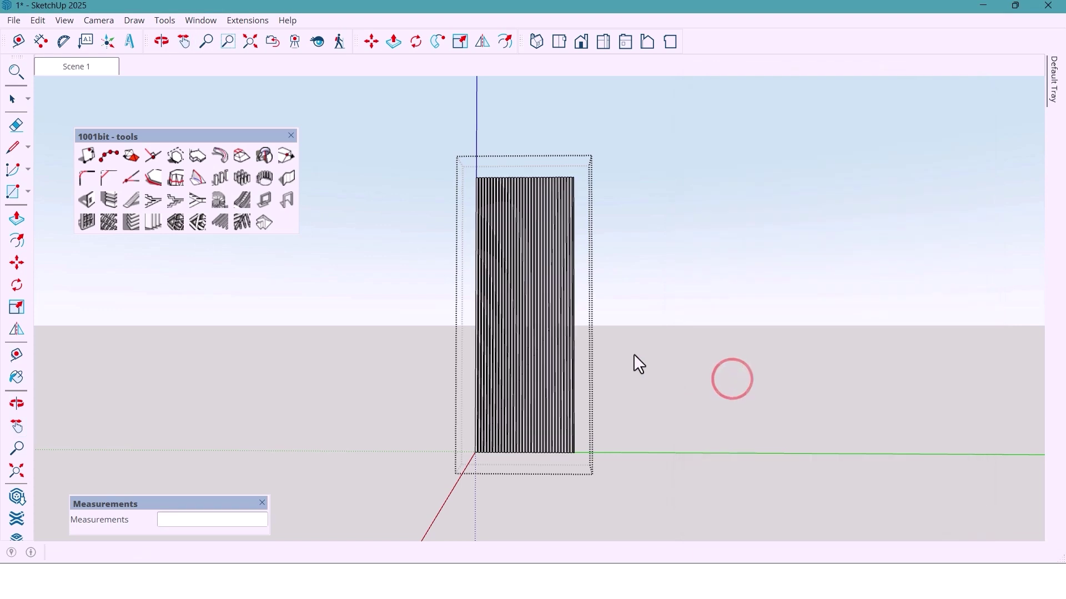
left_click(634, 354)
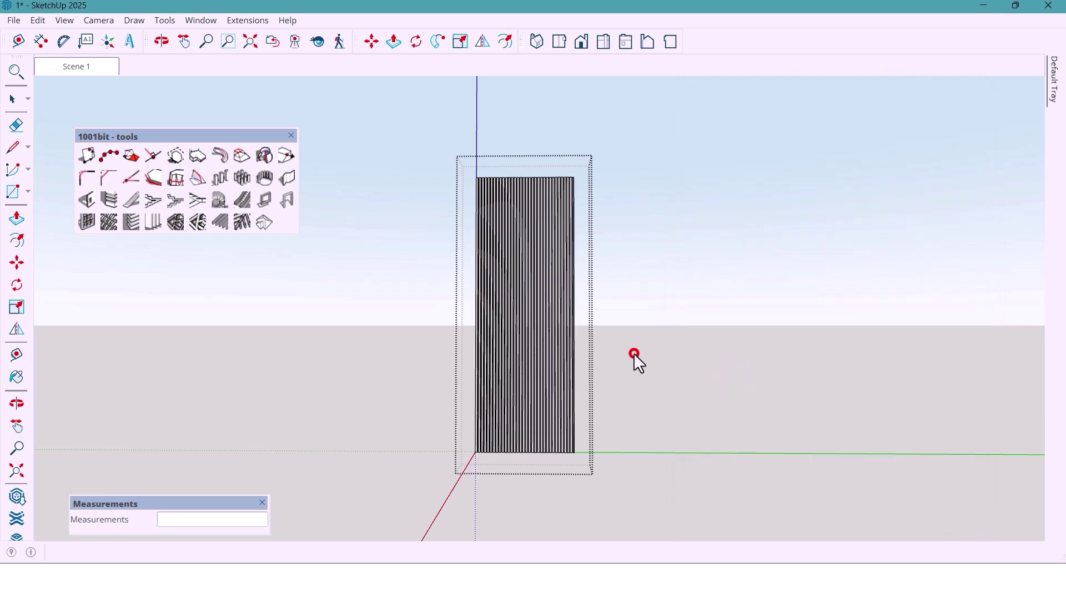
left_click(5, 98)
left_click(632, 207)
Expand the Default Tray to show the in-model materials and pin it open beside the complete TV wall.
scroll(614, 292, "down", 2)
middle_click_drag(612, 294, 670, 338)
left_click_drag(541, 297, 511, 297)
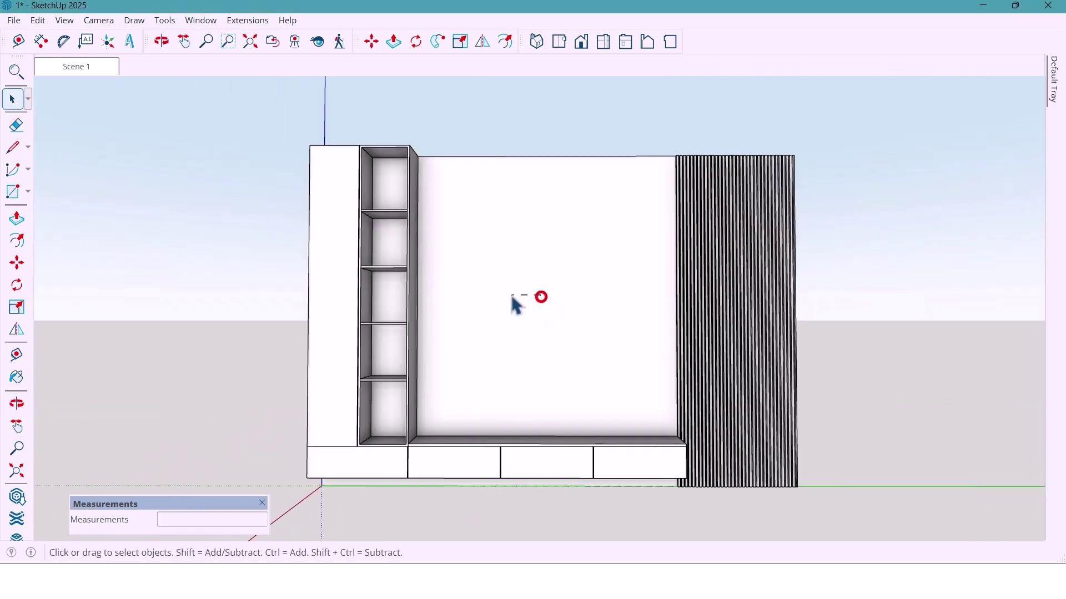
key("h")
left_click_drag(606, 281, 555, 278)
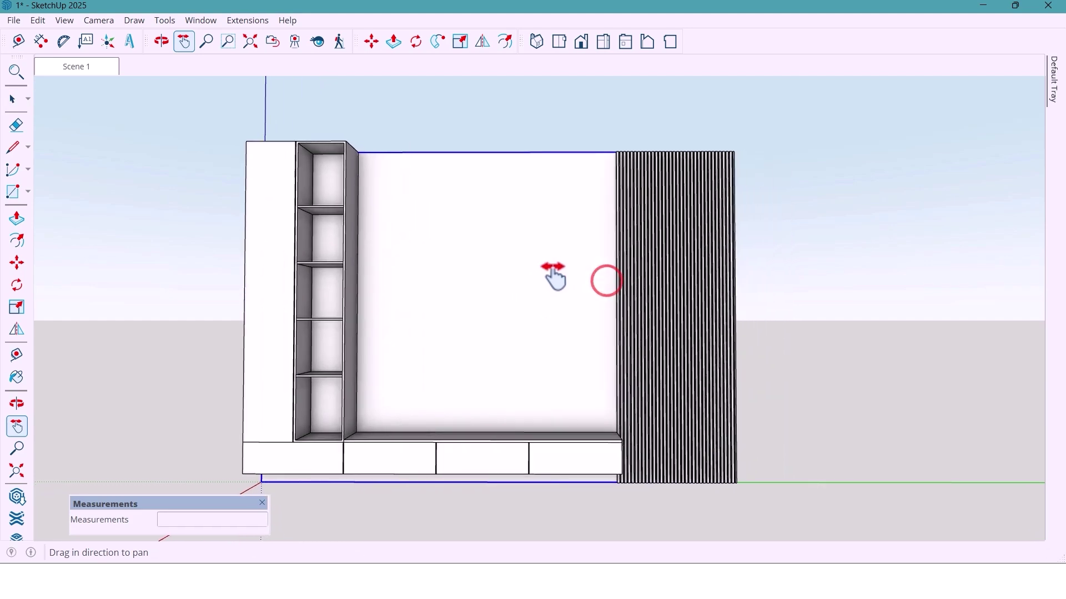
scroll(572, 278, "down", 1)
left_click(1055, 84)
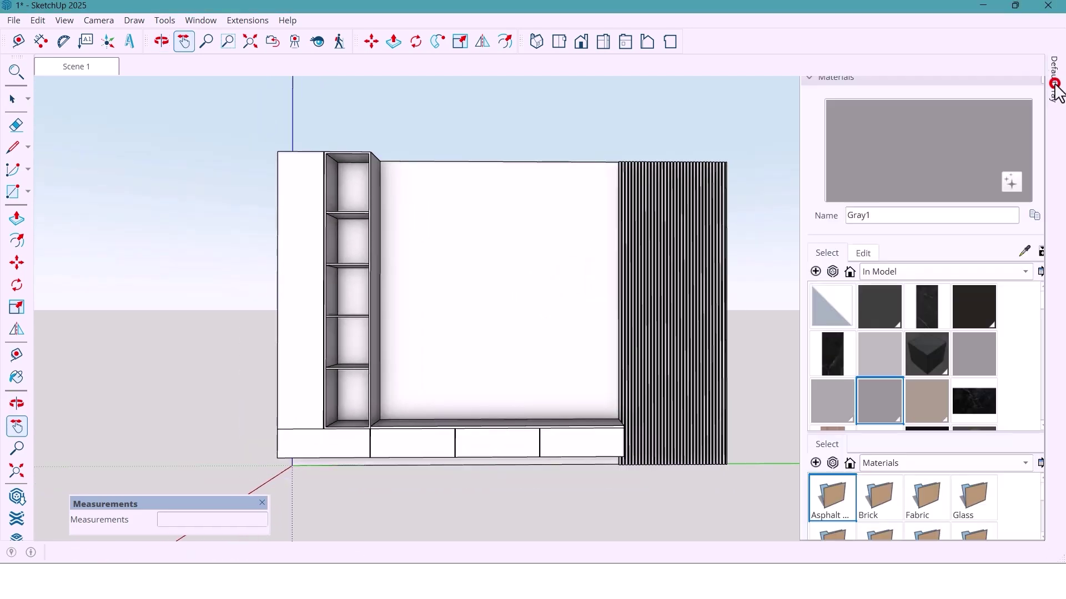
left_click(1025, 65)
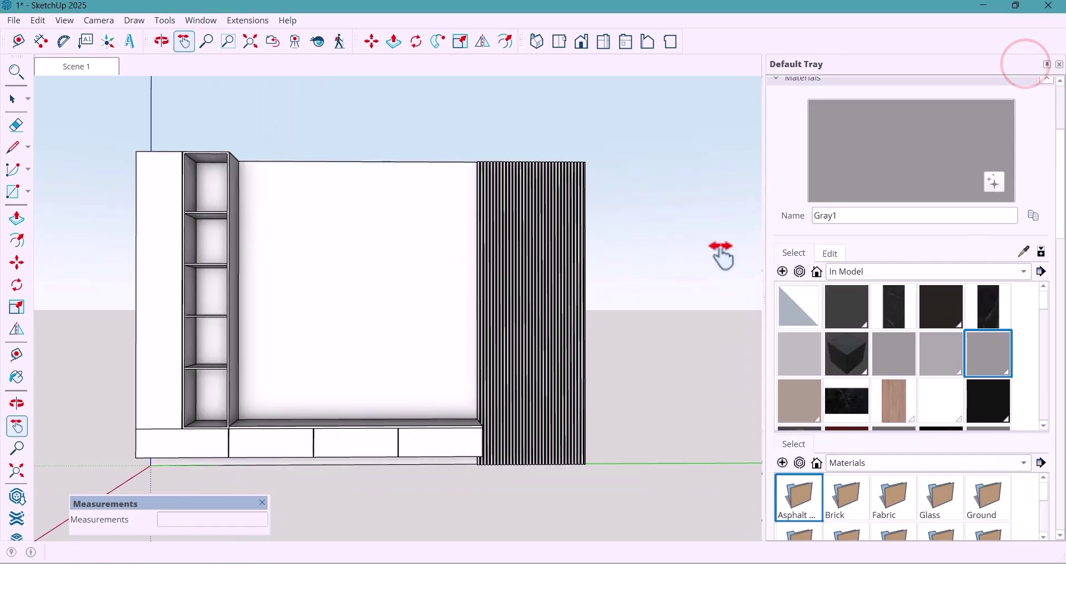
Paint the large back panel of the TV wall with the in-model Gray1 material.
left_click_drag(487, 286, 580, 280)
left_click(874, 162)
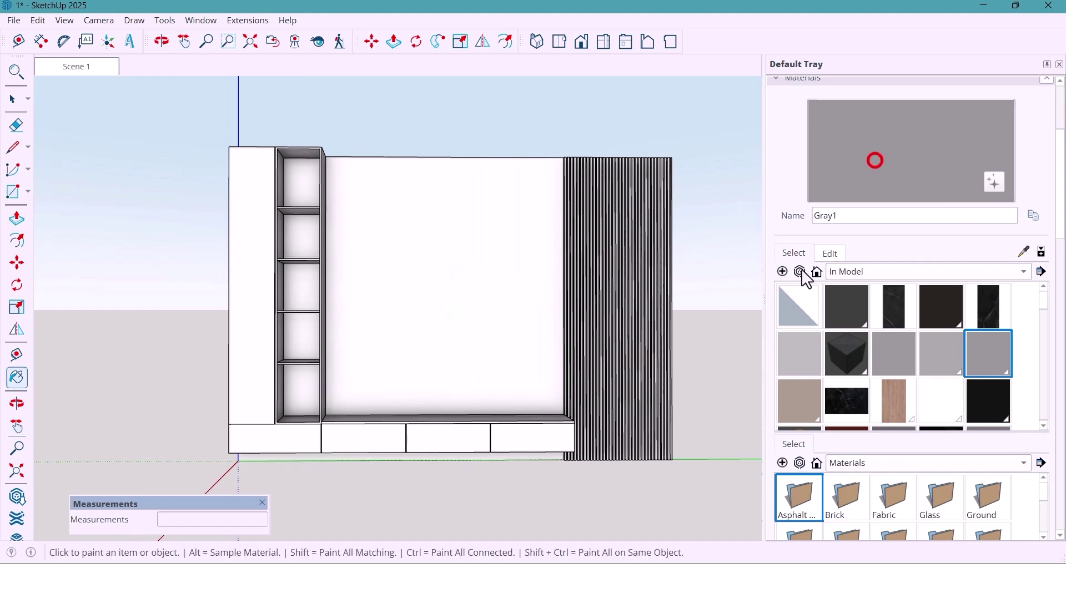
left_click(502, 300)
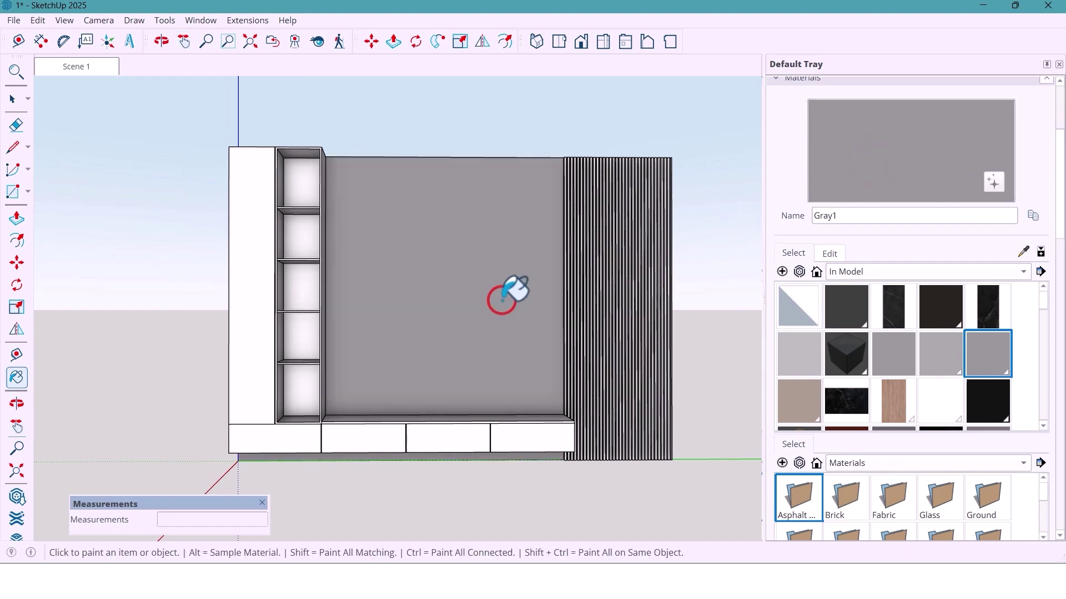
key("space")
Paint all connected faces of the tall cabinet and open shelves with Gray1 inside their group.
double_click(243, 336)
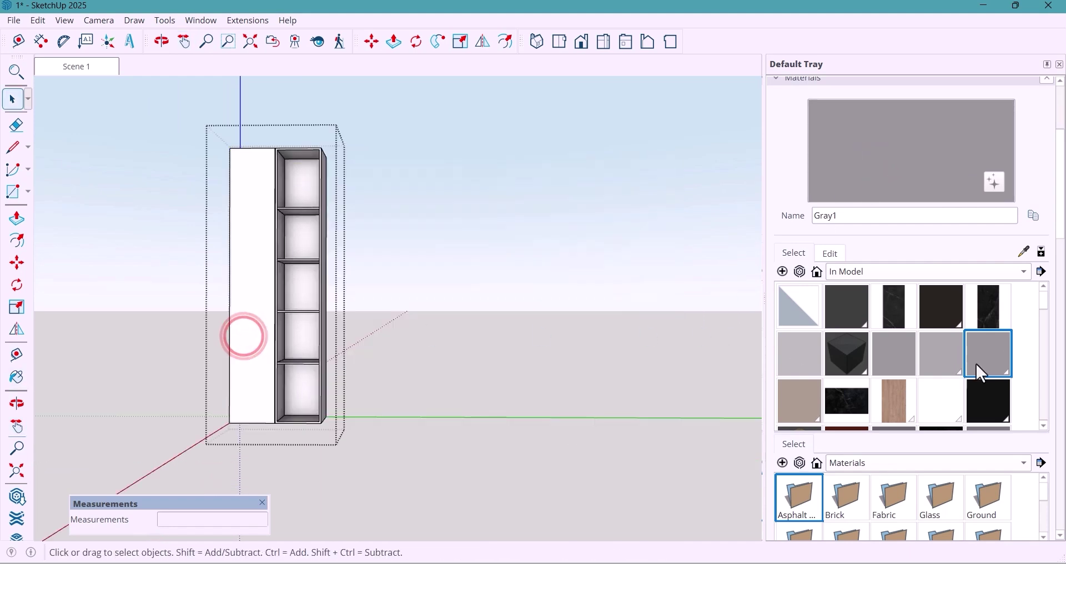
left_click(1002, 368)
left_click(257, 307)
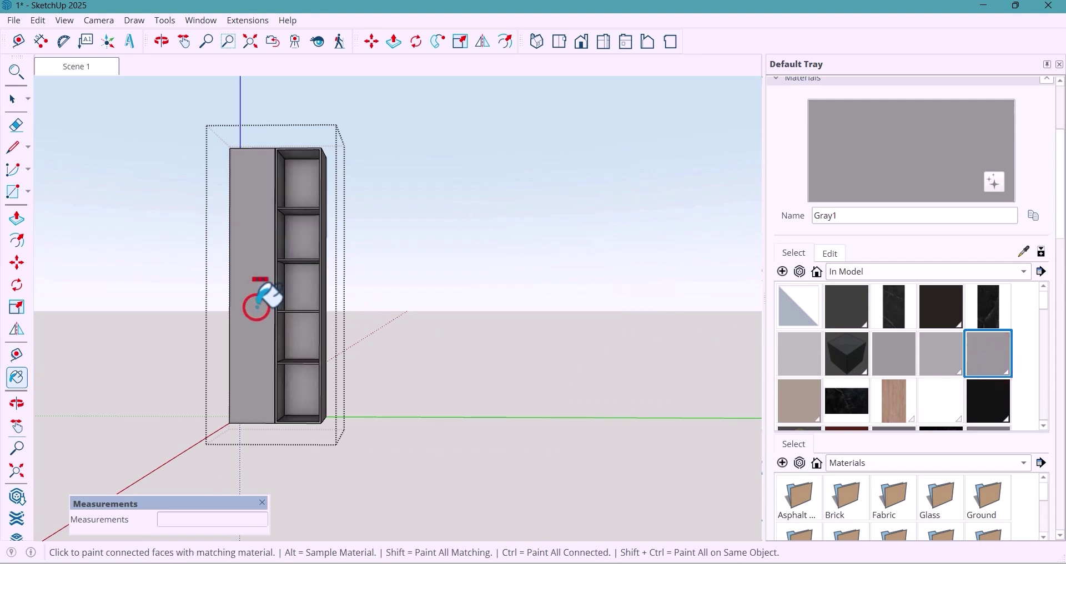
key("space")
key("Escape")
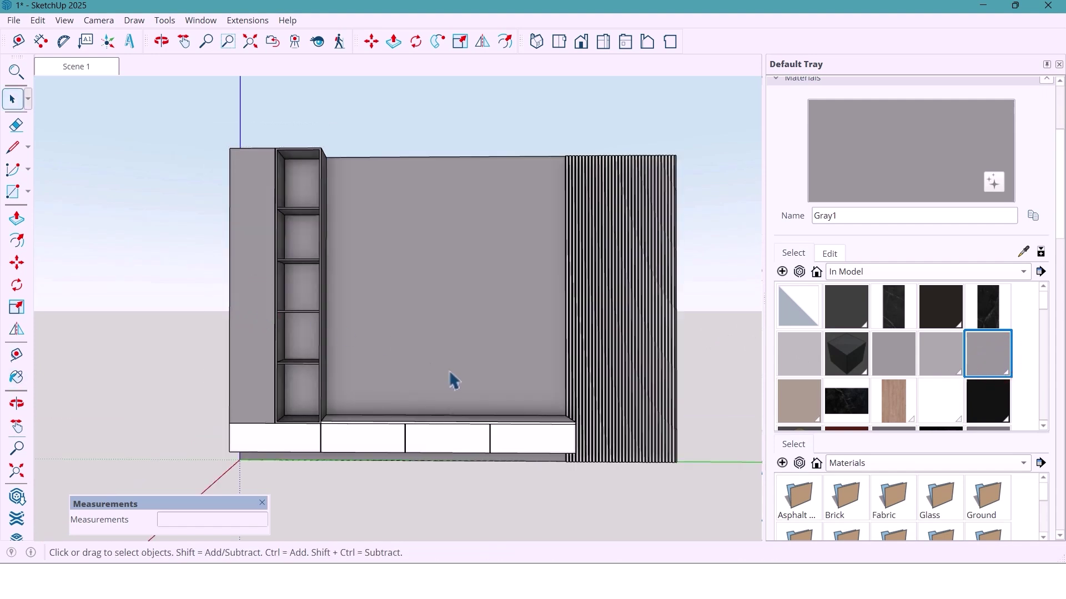
Open the low drawer unit's group and paint its leftmost front with the in-model Wood material.
middle_click_drag(454, 381, 374, 459)
double_click(371, 450)
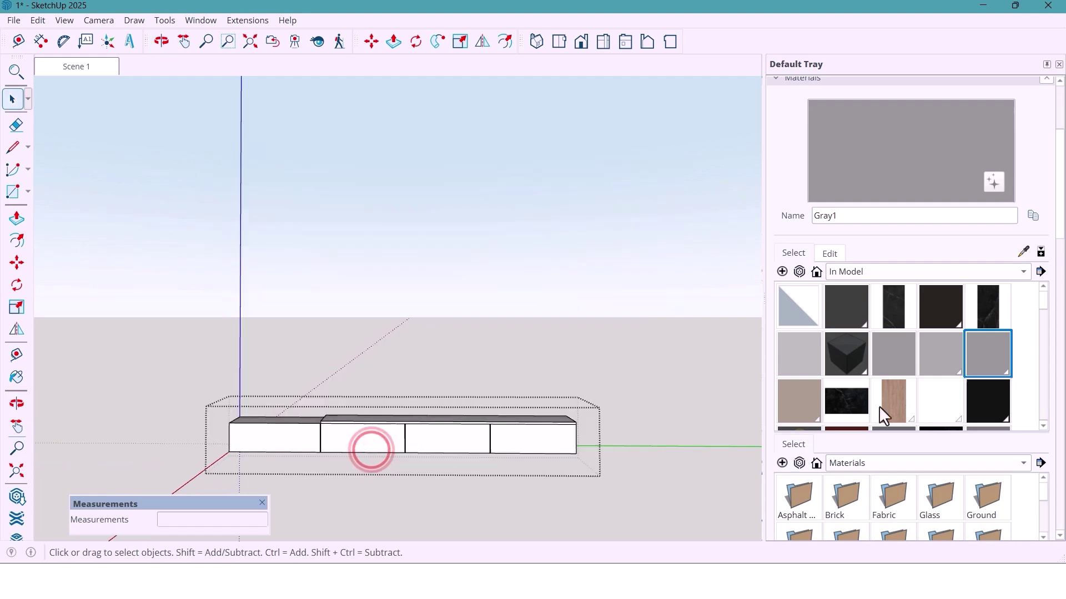
left_click(897, 404)
scroll(894, 321, "down", 5)
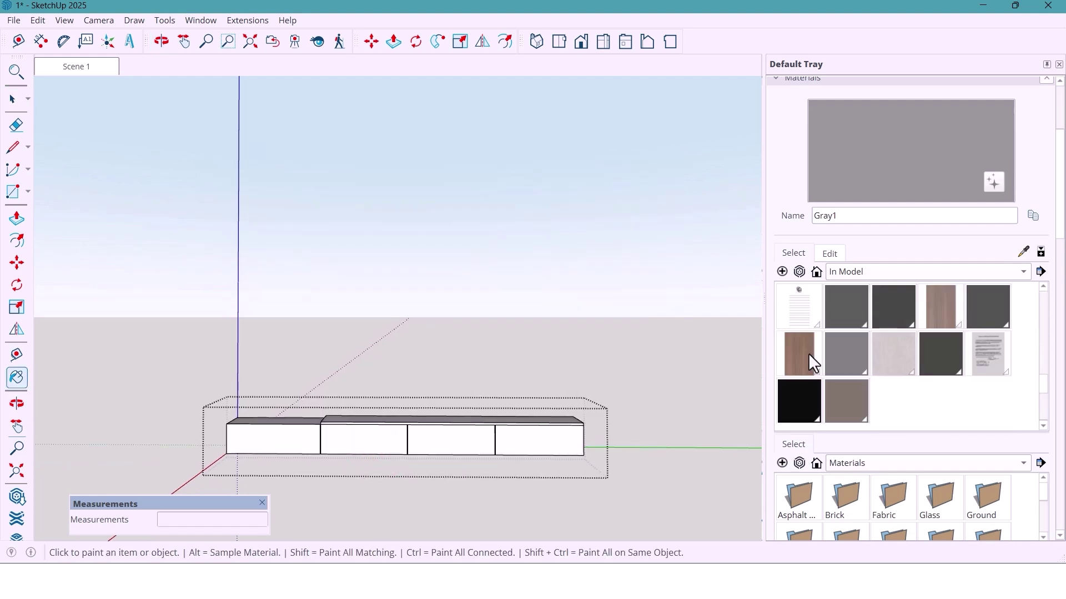
left_click(809, 355)
scroll(281, 441, "up", 3)
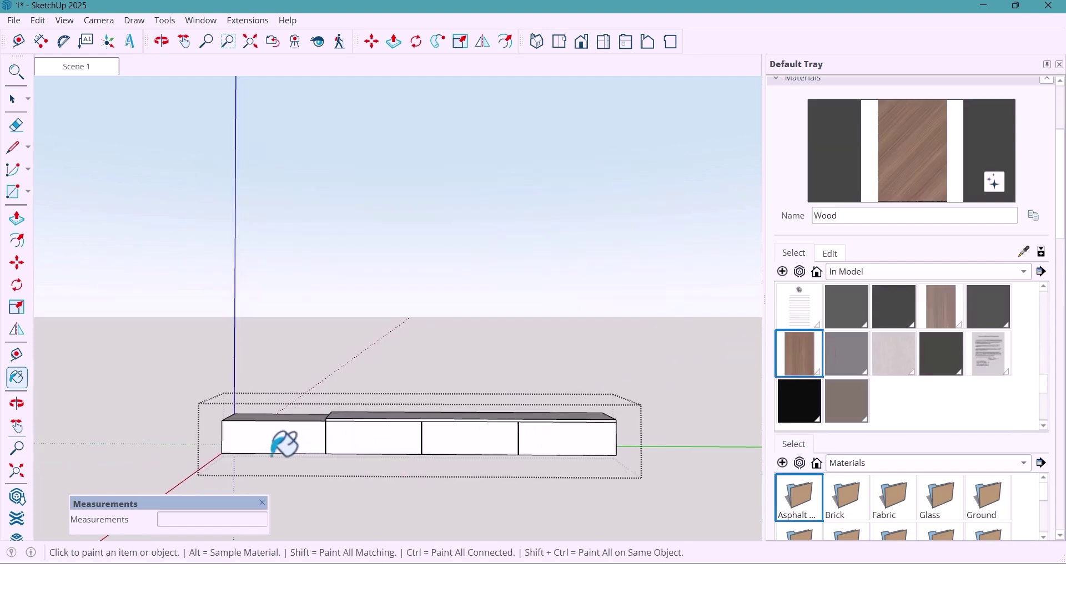
left_click(298, 432)
Rotate the wood texture on the leftmost drawer front by 90 degrees and shift its position so the grain runs horizontally.
key("space")
scroll(297, 434, "up", 2)
right_click(299, 436)
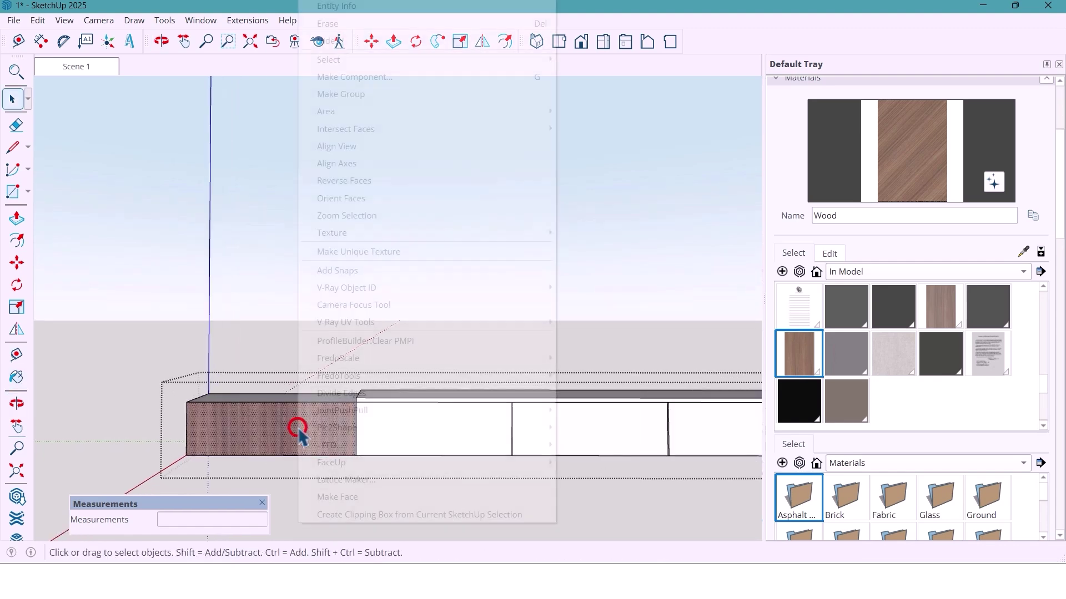
left_click(346, 239)
left_click(653, 229)
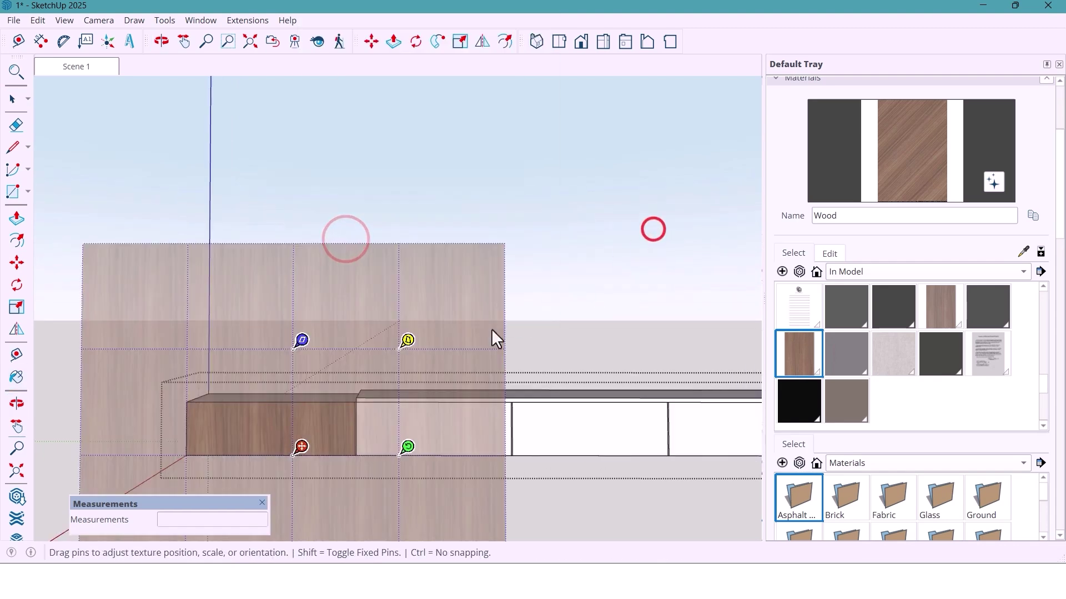
scroll(428, 339, "down", 2)
right_click(350, 398)
left_click(386, 459)
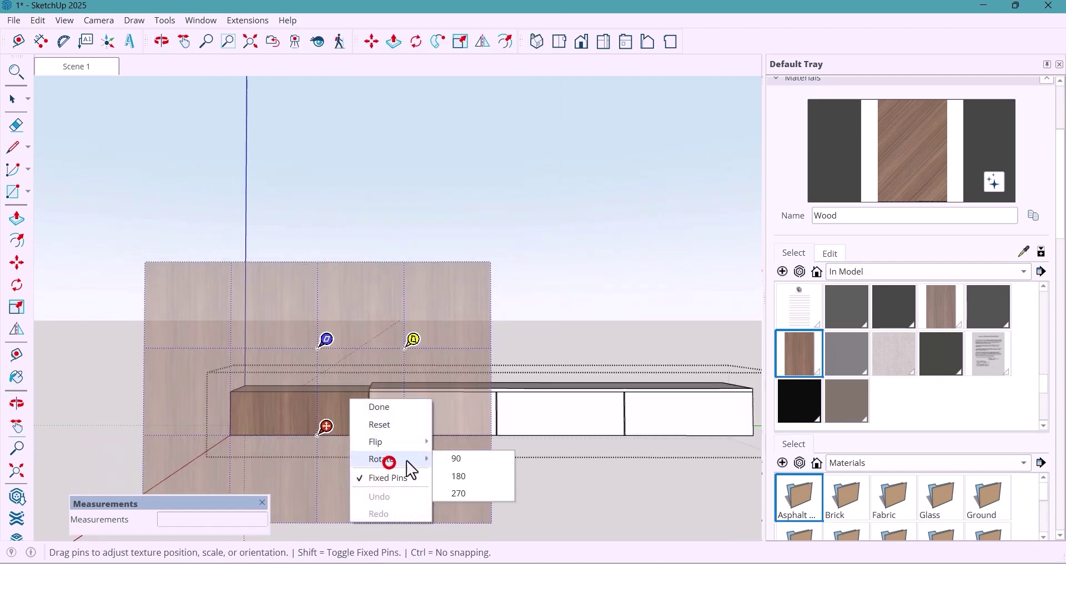
left_click(452, 459)
left_click_drag(361, 310, 362, 285)
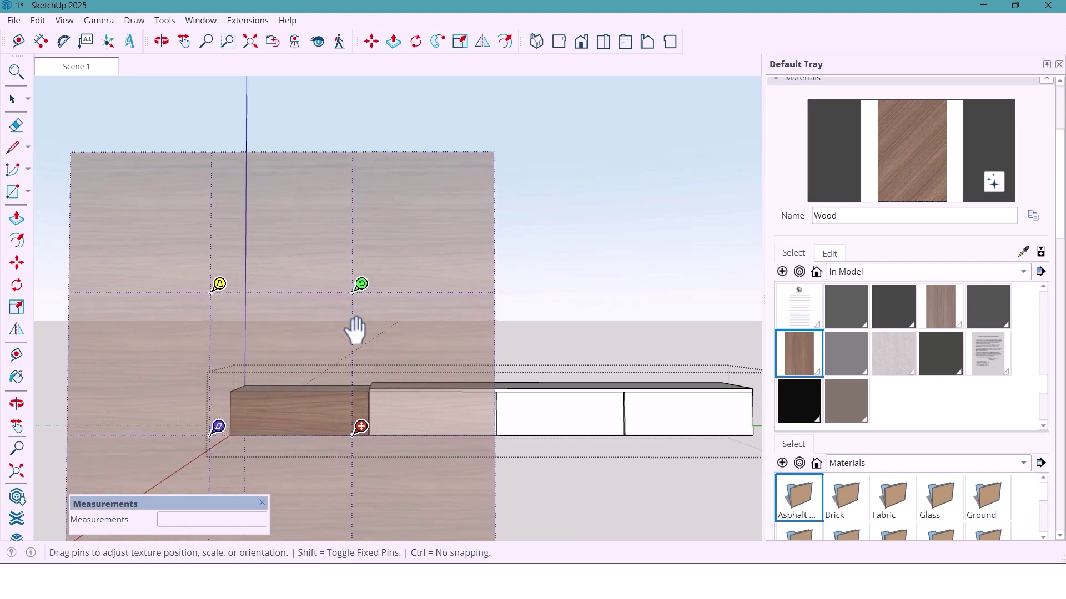
left_click_drag(328, 414, 340, 416)
key("Return")
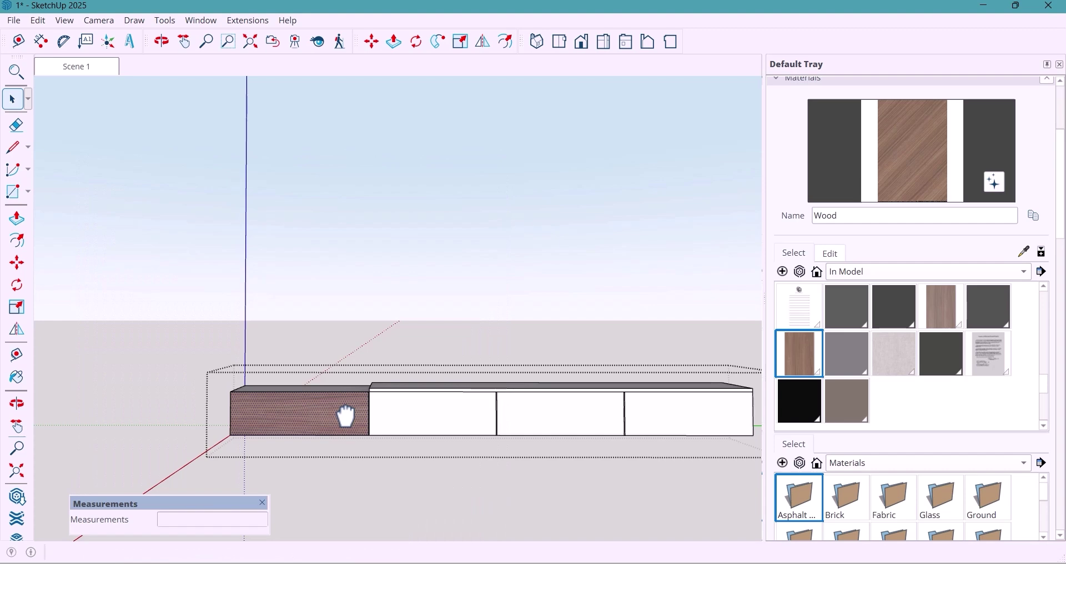
Sample the repositioned wood texture and apply it to the low unit's other connected faces.
key("b")
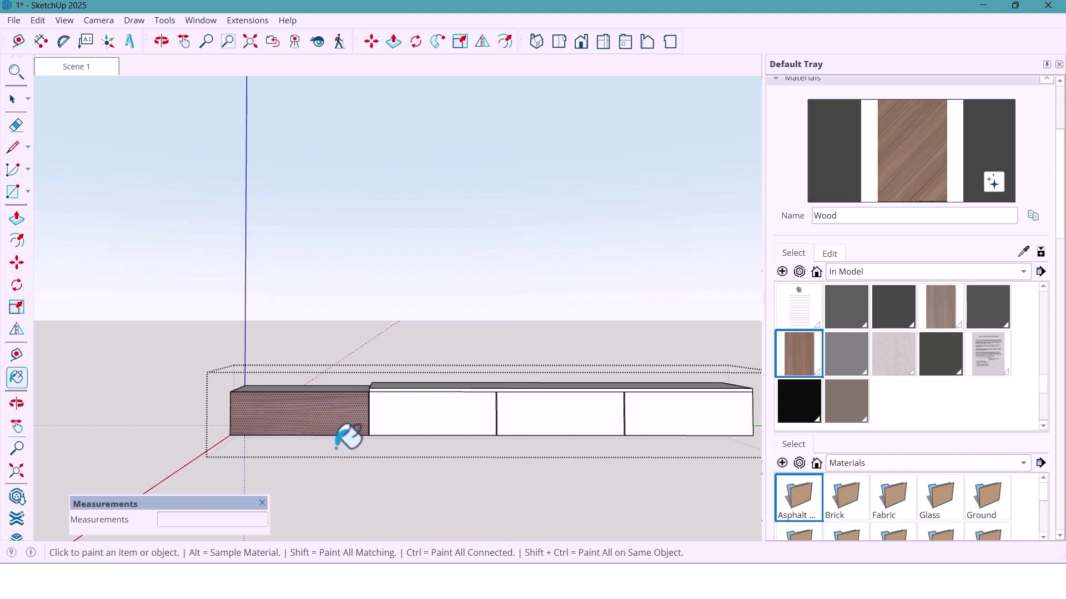
left_click(324, 417, "alt")
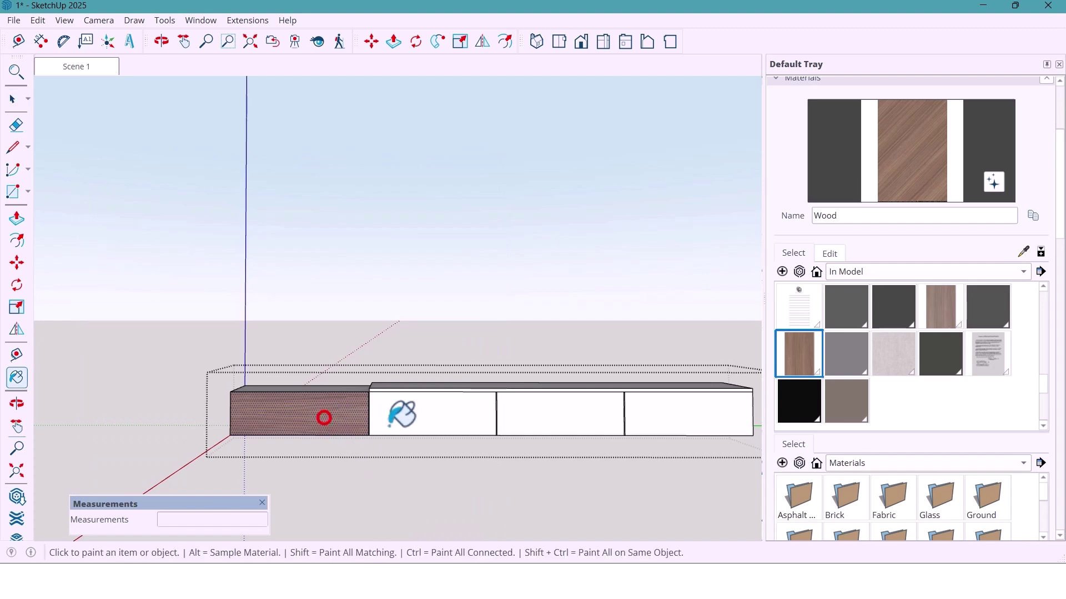
left_click(423, 415, "ctrl")
key("space")
Paint the low unit's raised countertop and its thin front edge with the black marble material 64cbc651dcbf9b62f320f380ff4afcdc.
middle_click_drag(431, 409, 519, 383)
scroll(445, 409, "up", 4)
left_click(935, 360)
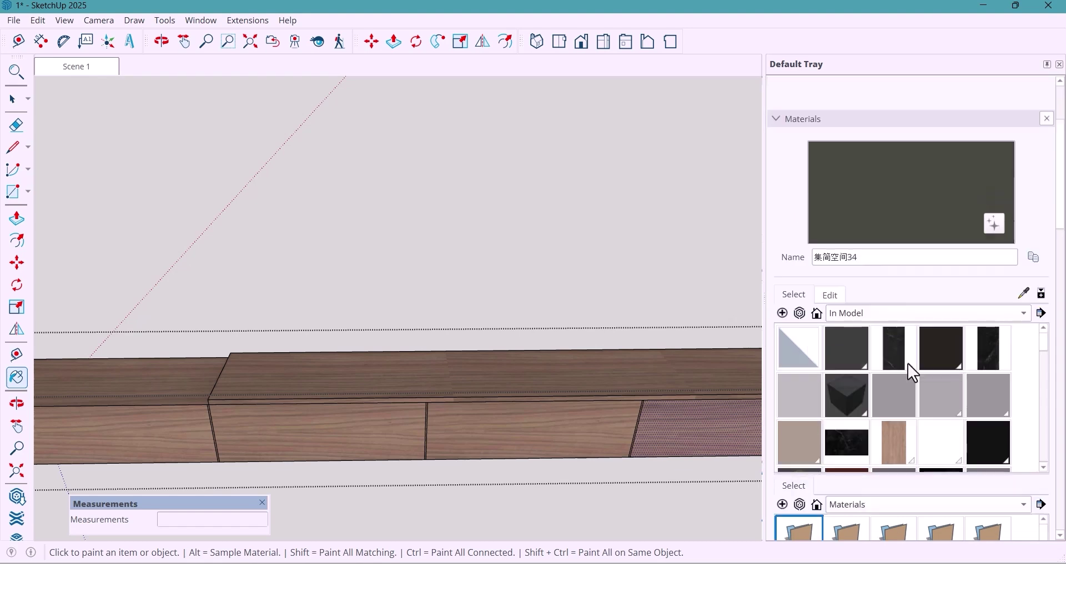
left_click(980, 353)
left_click(894, 362)
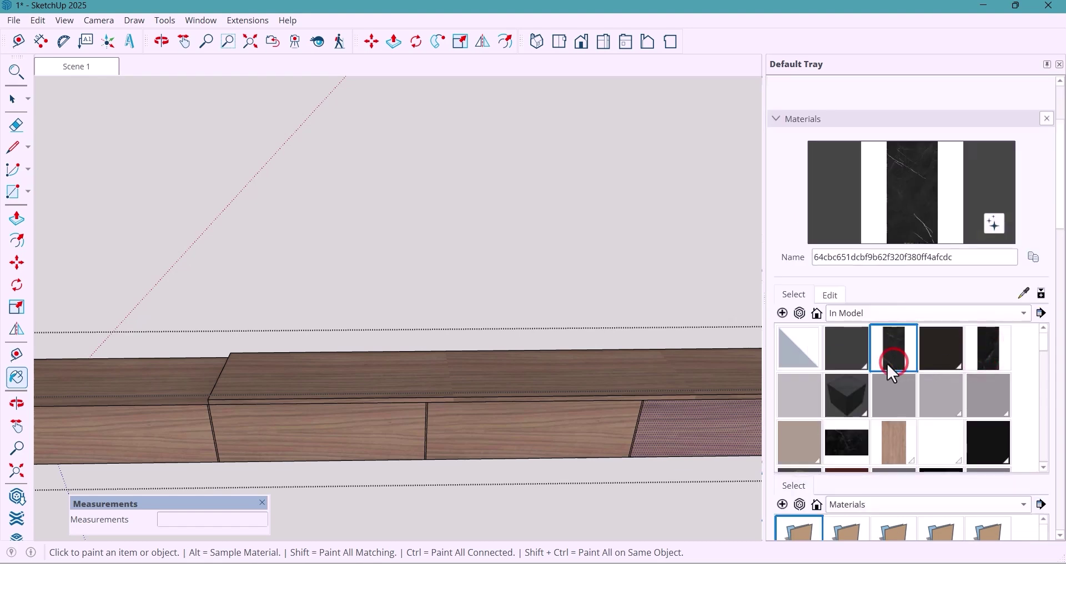
left_click(599, 369)
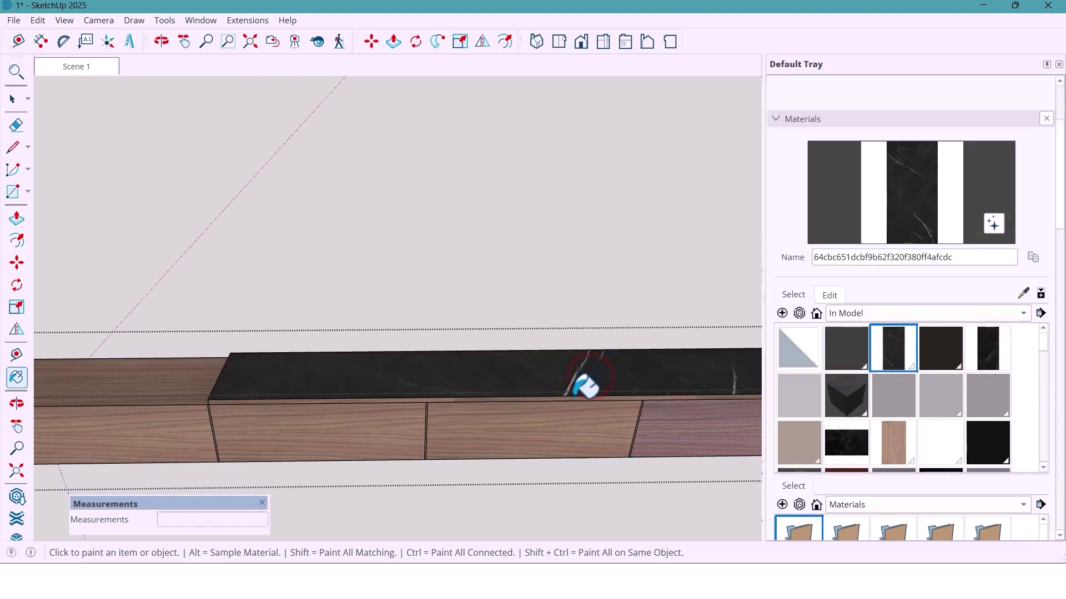
left_click(578, 393)
Repaint the countertop's upper face with the darker marble a87a25b1f4dc53199e3f19a4c77922c2 and leave the low unit's group.
mouse_move(577, 387)
middle_mouse_down()
mouse_move(566, 302)
mouse_move(569, 317)
middle_mouse_up()
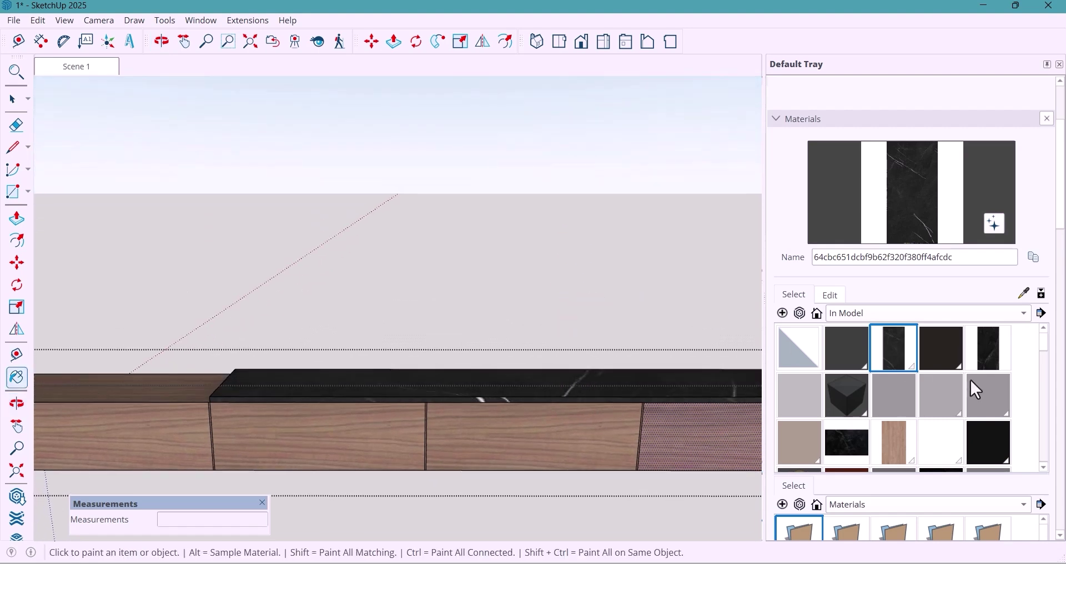
left_click(986, 355)
left_click(678, 384)
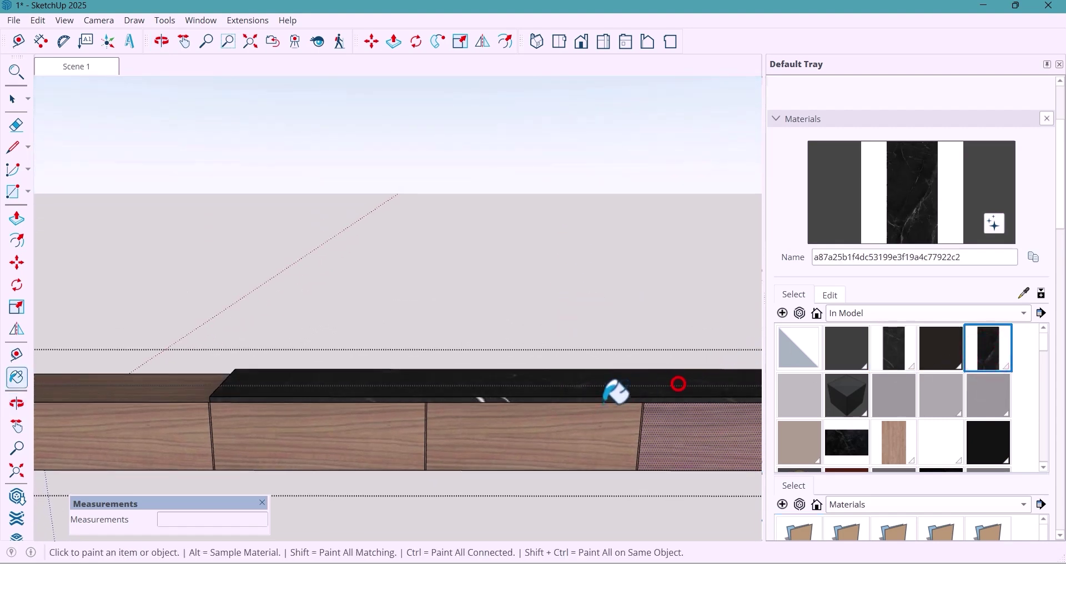
key("space")
scroll(492, 376, "down", 5)
middle_click_drag(492, 376, 491, 351)
key("Escape")
middle_click_drag(412, 401, 430, 350)
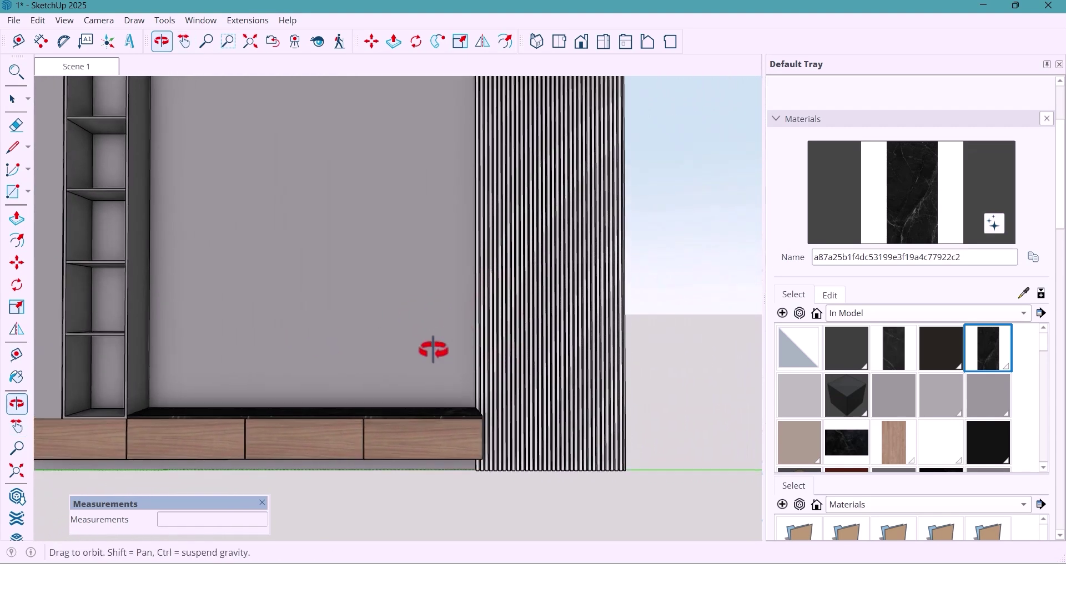
Paint the louvred right panel with the in-model Wood material.
scroll(757, 427, "down", 3)
scroll(894, 449, "down", 2)
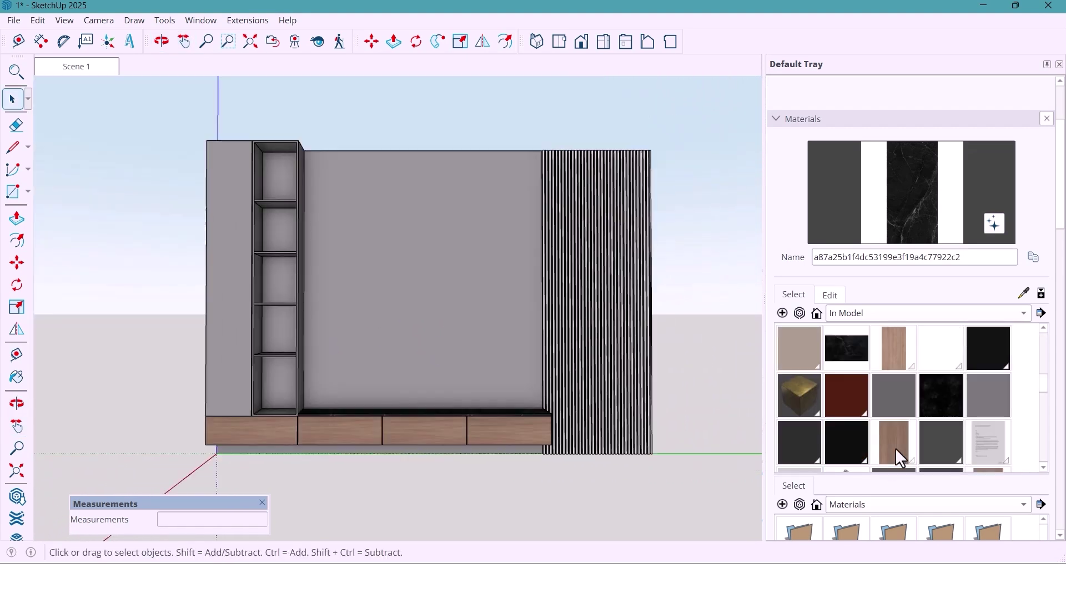
scroll(895, 448, "down", 1)
left_click(915, 401)
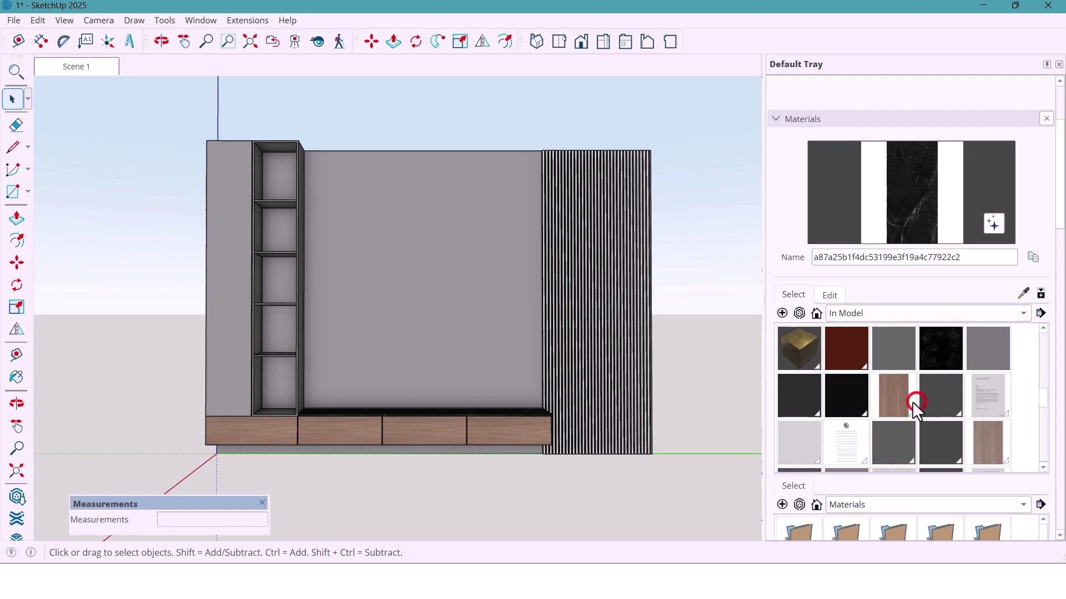
left_click(593, 272)
key("space")
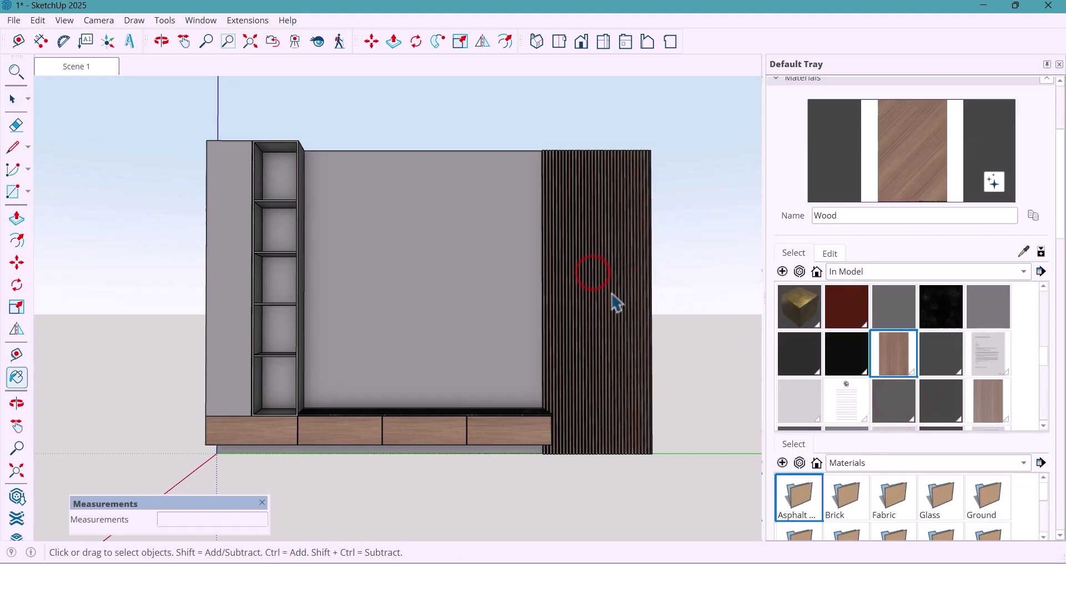
Try the black marble 64cbc651dcbf9b62f320f380ff4afcdc on the back wall from inside its group, comparing it with the other marble.
key("h")
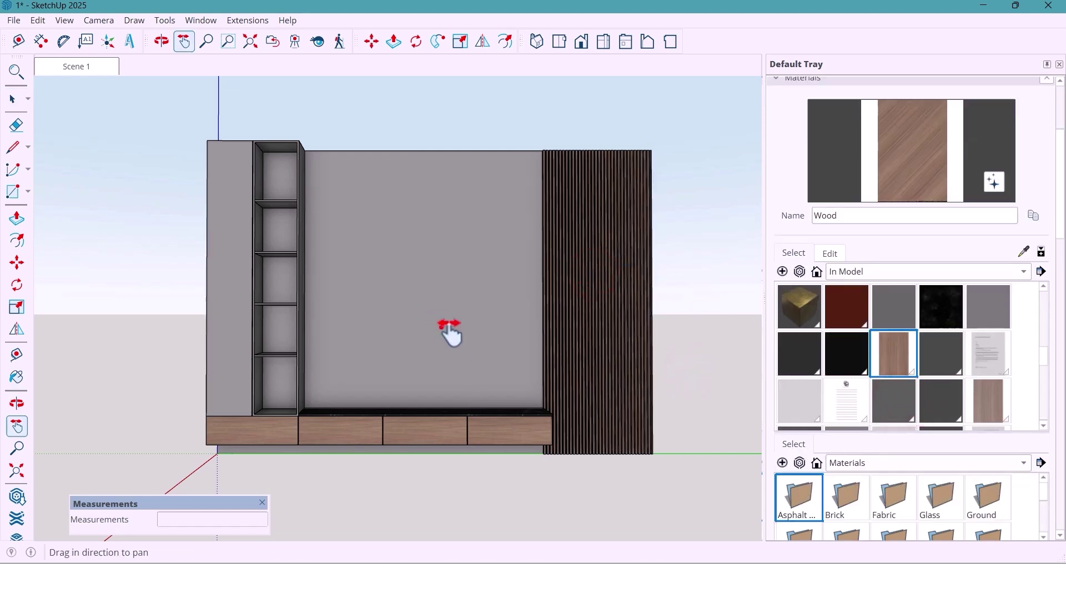
left_click_drag(443, 329, 502, 355)
scroll(501, 356, "up", 3)
scroll(502, 360, "down", 2)
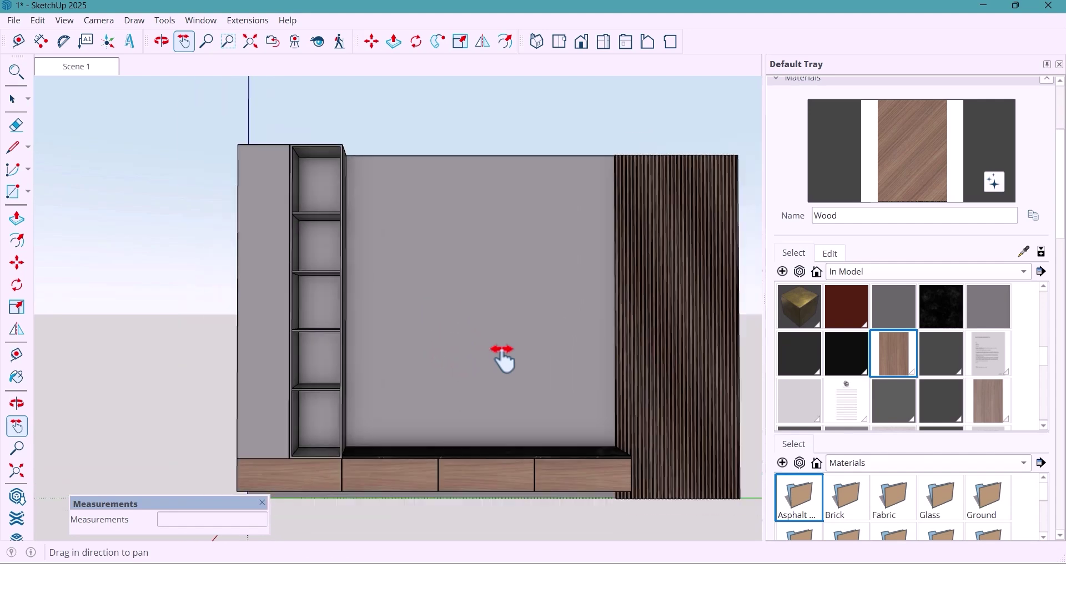
middle_click_drag(502, 359, 457, 339, "shift")
double_click(431, 326)
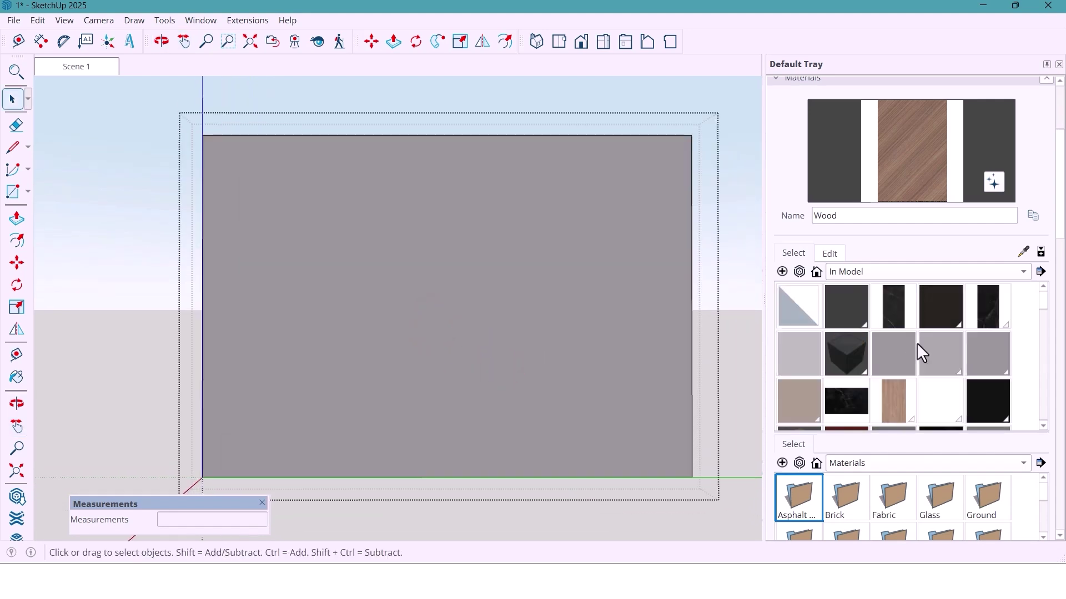
left_click(891, 344)
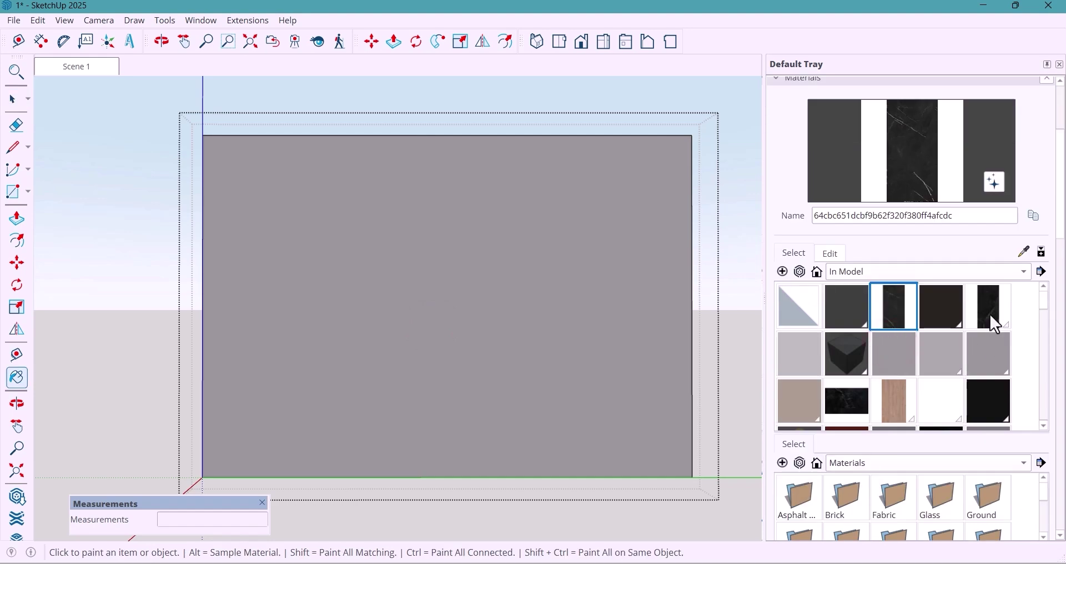
left_click(993, 323)
left_click(892, 308)
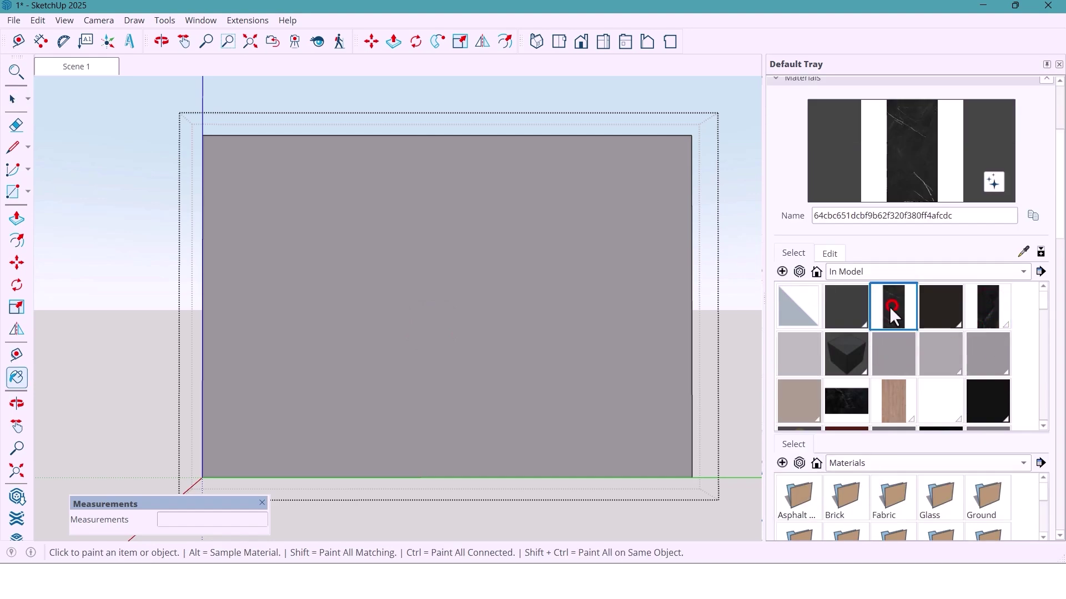
left_click(599, 286)
key("space")
key("Escape")
scroll(543, 351, "down", 3)
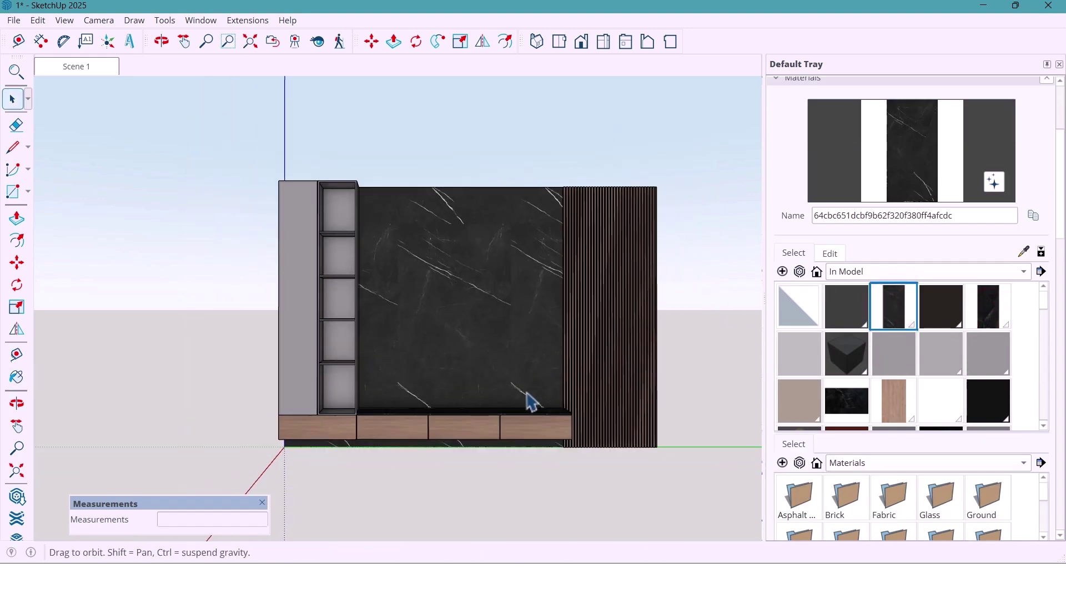
Paint the whole back wall group with the black marble 64cbc651dcbf9b62f320f380ff4afcdc from outside the group.
middle_click_drag(527, 400, 527, 369)
middle_click_drag(491, 464, 519, 455)
left_click(902, 159)
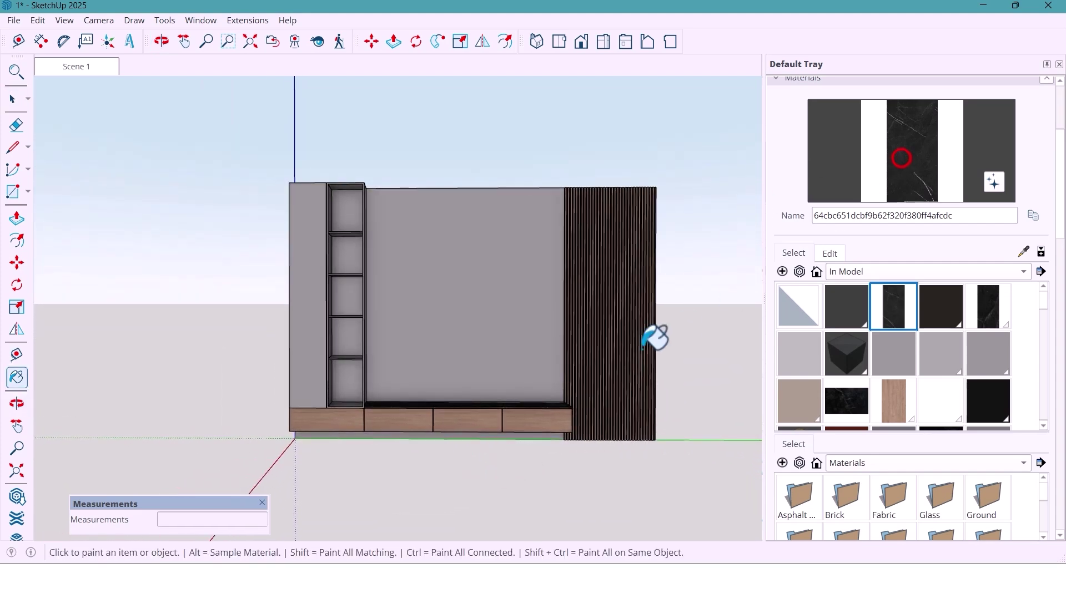
left_click(499, 326)
Examine the finished modern TV wall, its decorated shelves and the neoclassical version beside it from several angles.
mouse_move(533, 374)
middle_mouse_down()
mouse_move(468, 376)
mouse_move(514, 386)
middle_mouse_up()
scroll(460, 394, "down", 2)
middle_click_drag(470, 351, 441, 353, "shift")
scroll(378, 334, "up", 1)
scroll(423, 348, "up", 1)
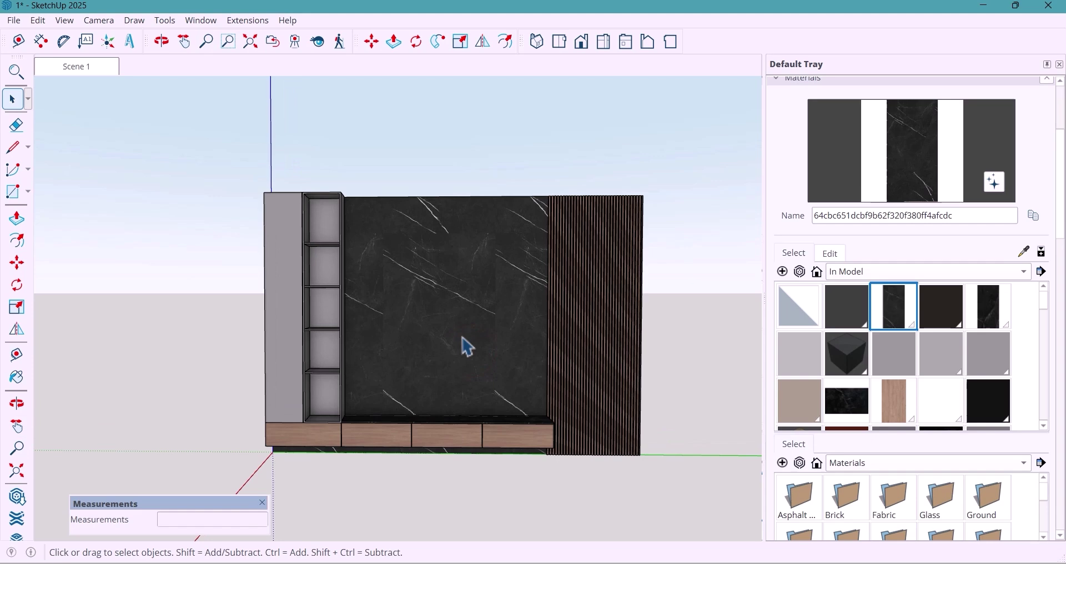
mouse_move(463, 320)
middle_mouse_down()
mouse_move(457, 312)
mouse_move(457, 323)
middle_mouse_up()
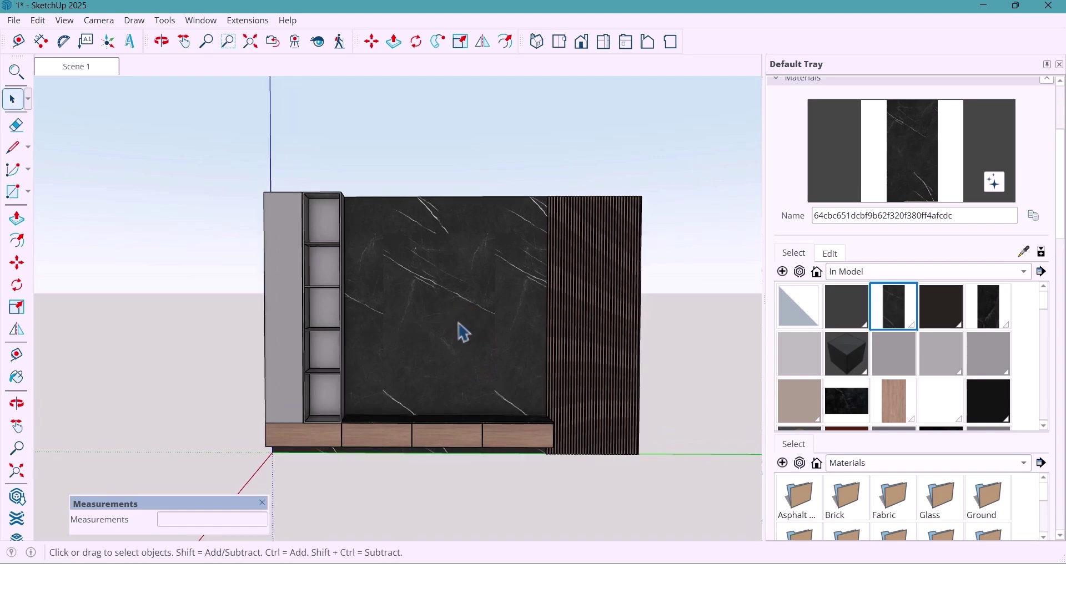
left_click(887, 56)
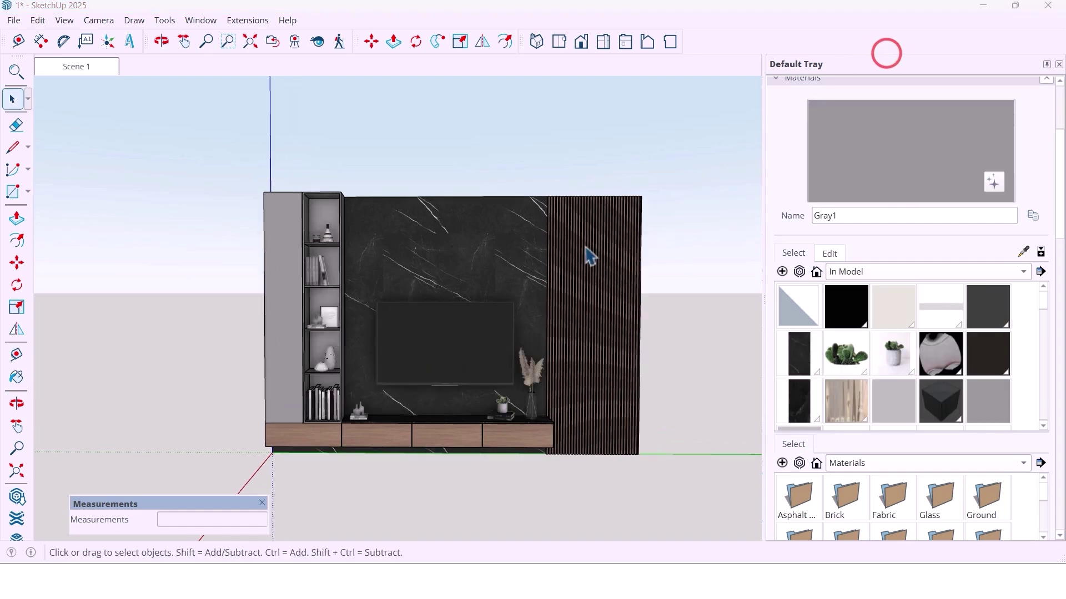
middle_click_drag(433, 291, 442, 351)
scroll(443, 352, "up", 3)
middle_click_drag(455, 393, 439, 272, "shift")
scroll(440, 272, "up", 2)
scroll(447, 340, "up", 1)
middle_click_drag(518, 364, 431, 364)
scroll(431, 365, "down", 4)
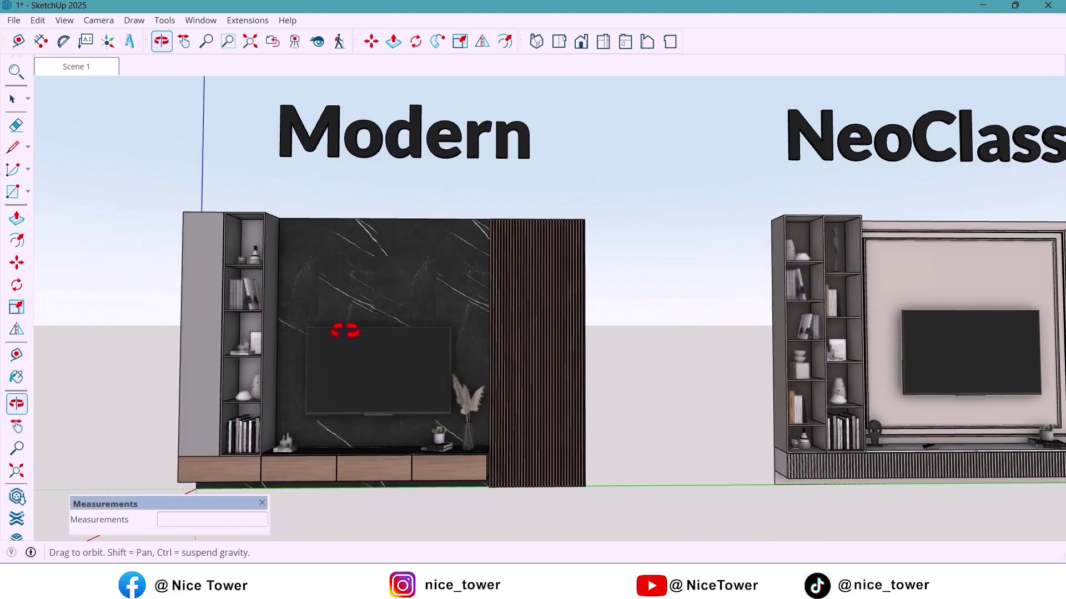
Survey the row of TV wall designs from the modern version across to the neoclassical one.
key("h")
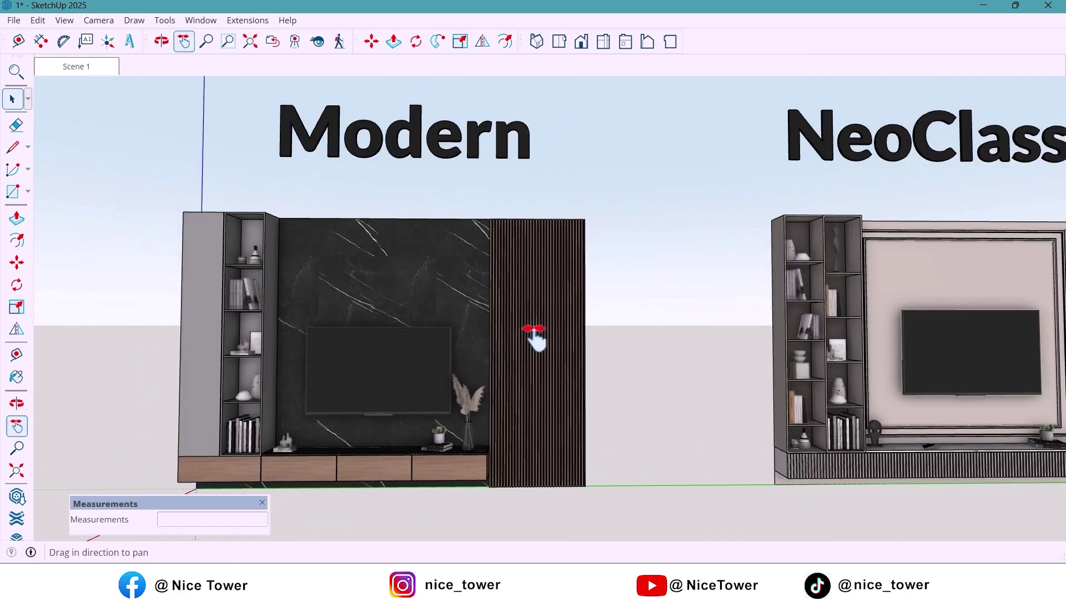
left_click_drag(781, 351, 571, 353)
left_click_drag(844, 496, 278, 499)
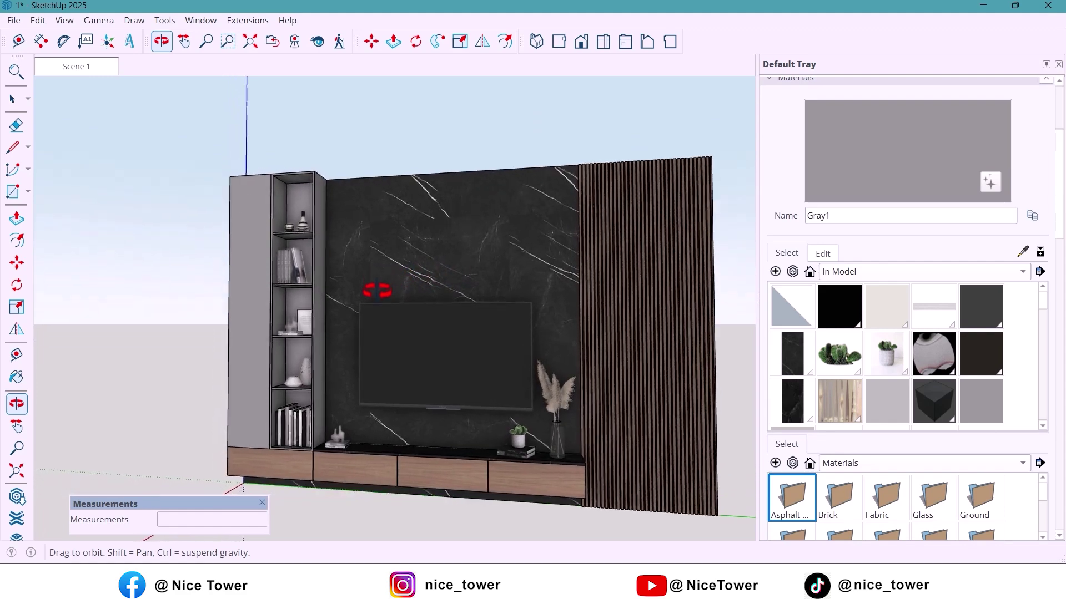
Inspect the modern TV wall's screen, wood-front console and decor up close, and review the whole wall from the front.
left_click_drag(377, 290, 417, 326)
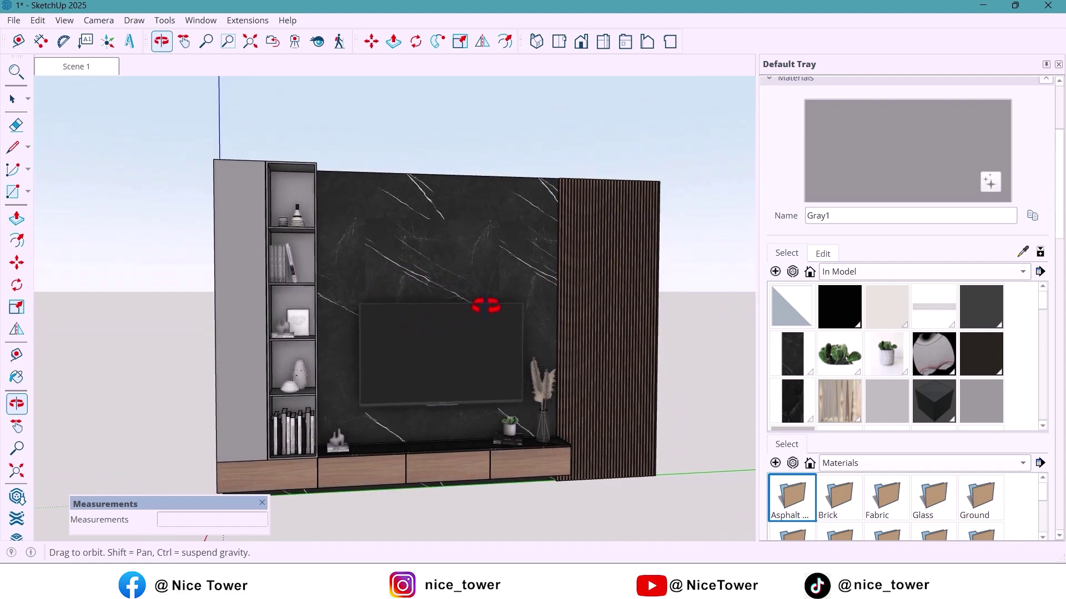
scroll(445, 360, "up", 3)
key("h")
left_click_drag(455, 392, 448, 343)
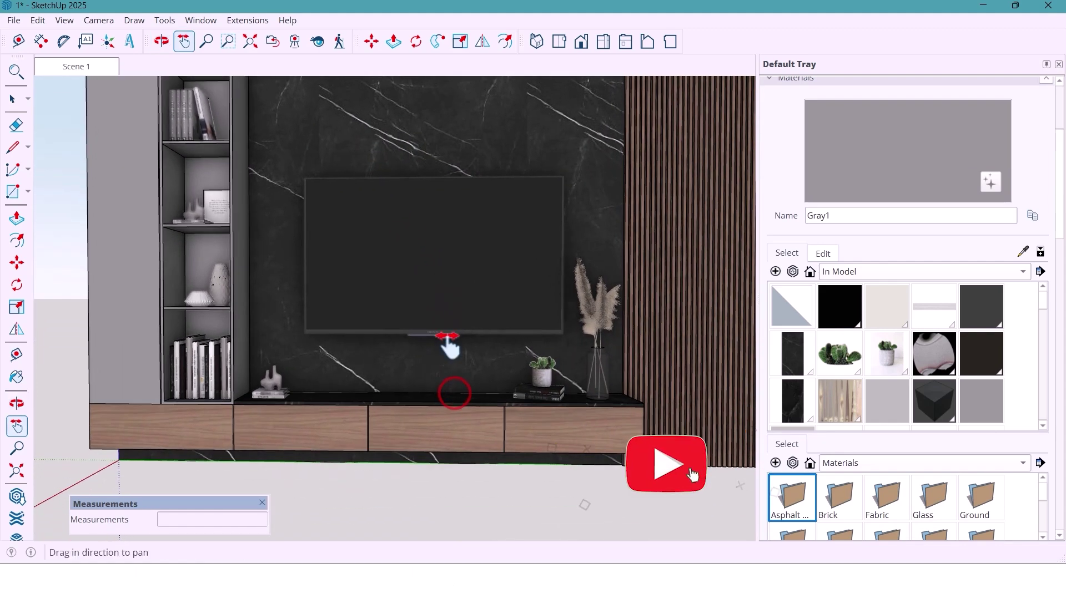
scroll(447, 342, "up", 3)
scroll(500, 361, "down", 6)
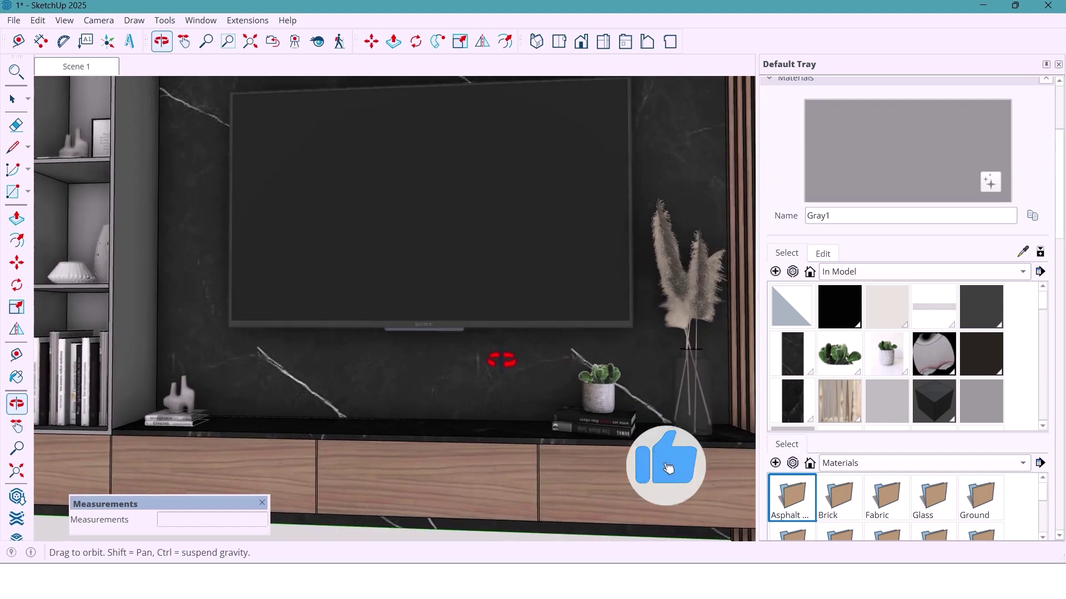
left_click_drag(402, 347, 426, 372)
middle_click_drag(426, 372, 467, 375)
scroll(466, 373, "down", 1)
left_click_drag(461, 363, 451, 398)
key("o")
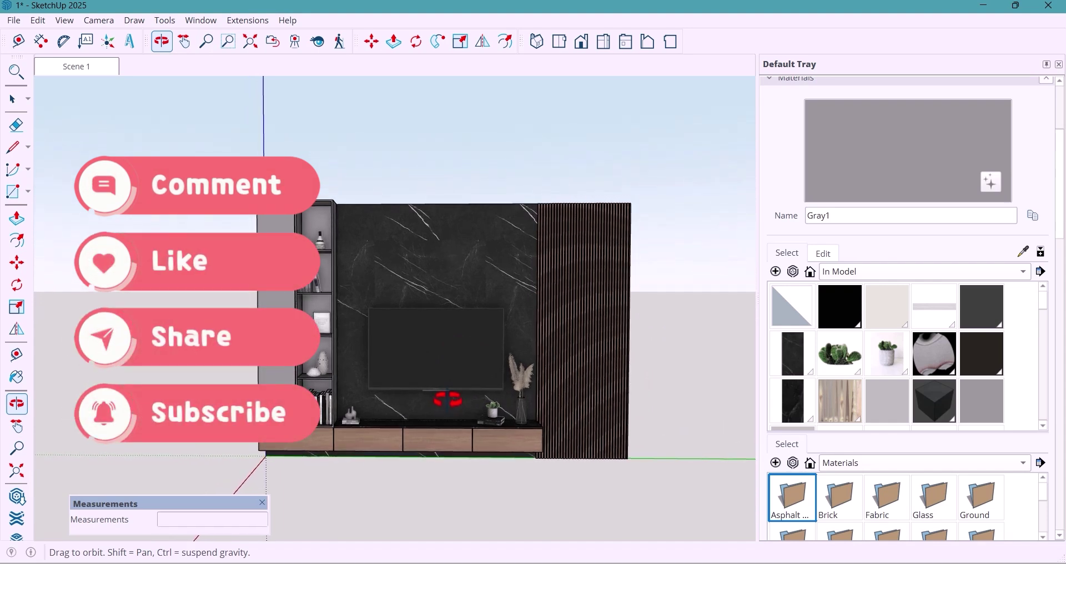
key("space")
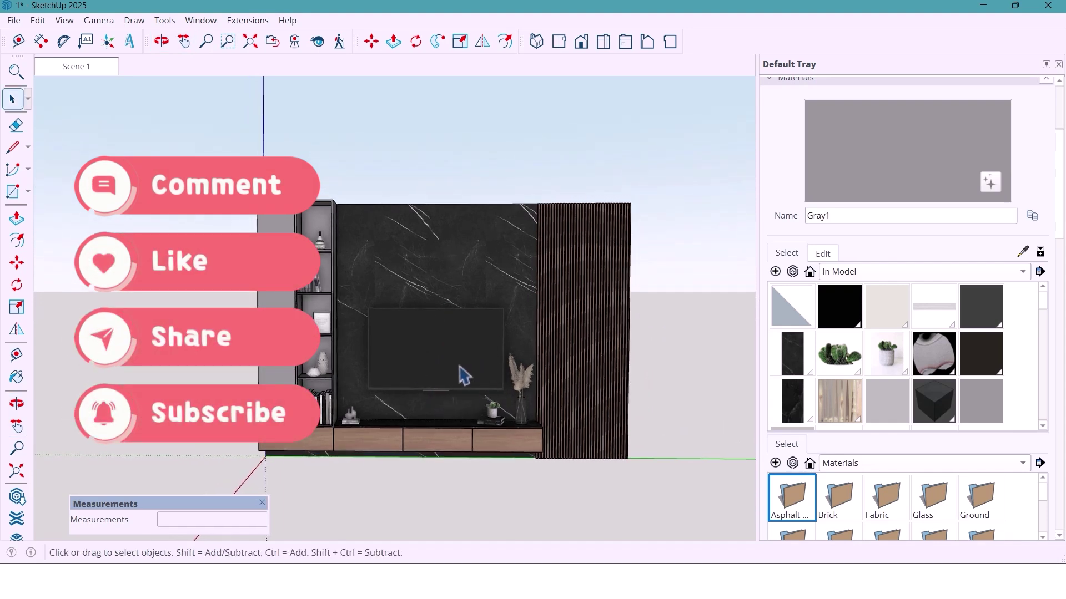